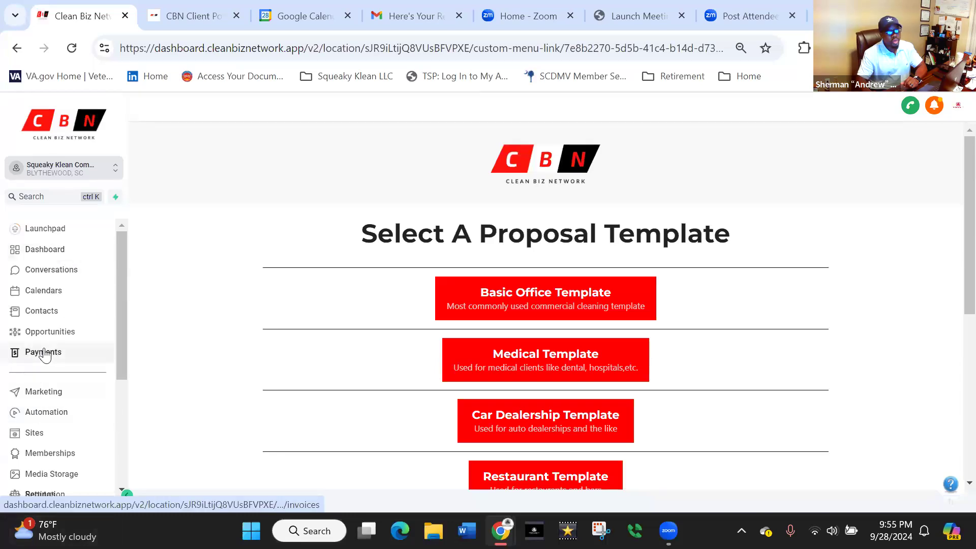
Step: Create a new blank template among the Documents & Contracts templates in Payments
{"action": "left_click", "coordinate": [43, 352]}
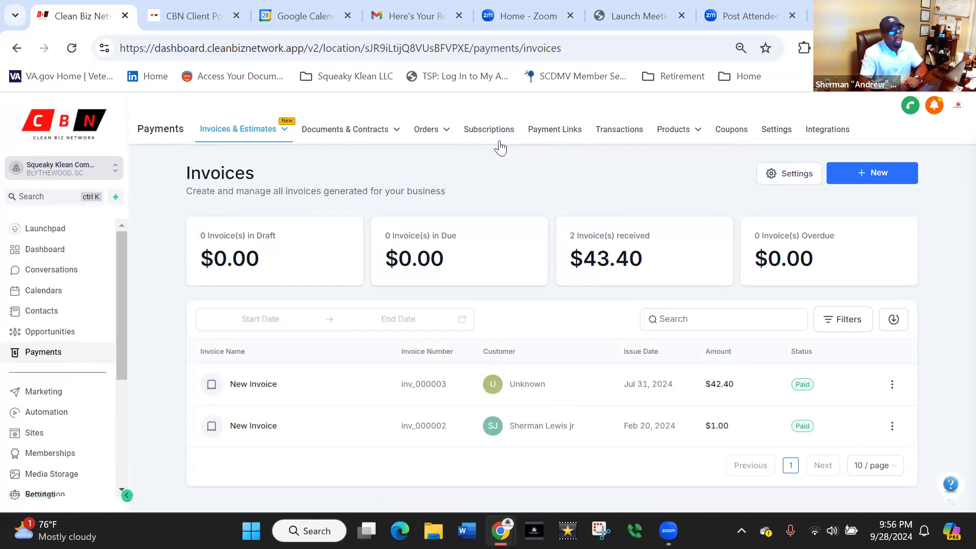
{"action": "mouse_move", "coordinate": [348, 133]}
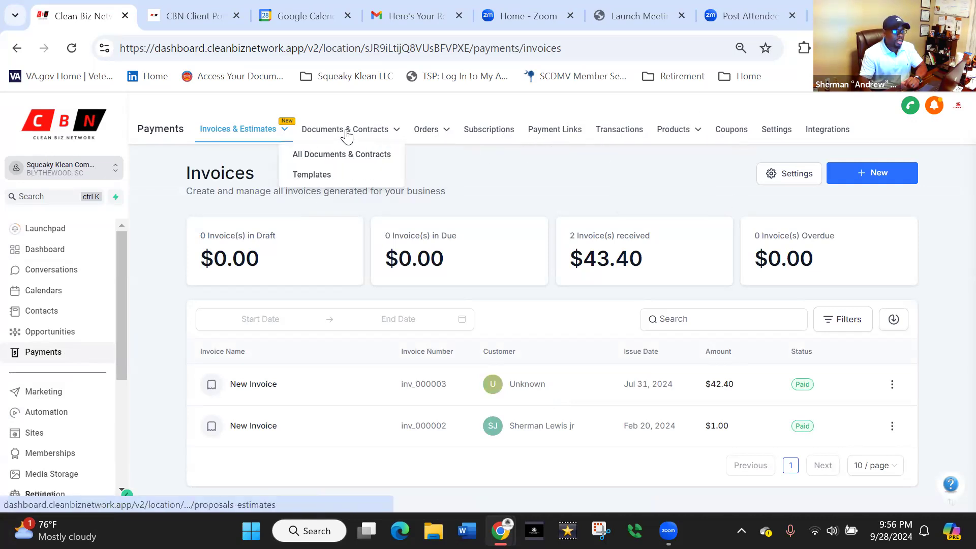
{"action": "left_click", "coordinate": [321, 178]}
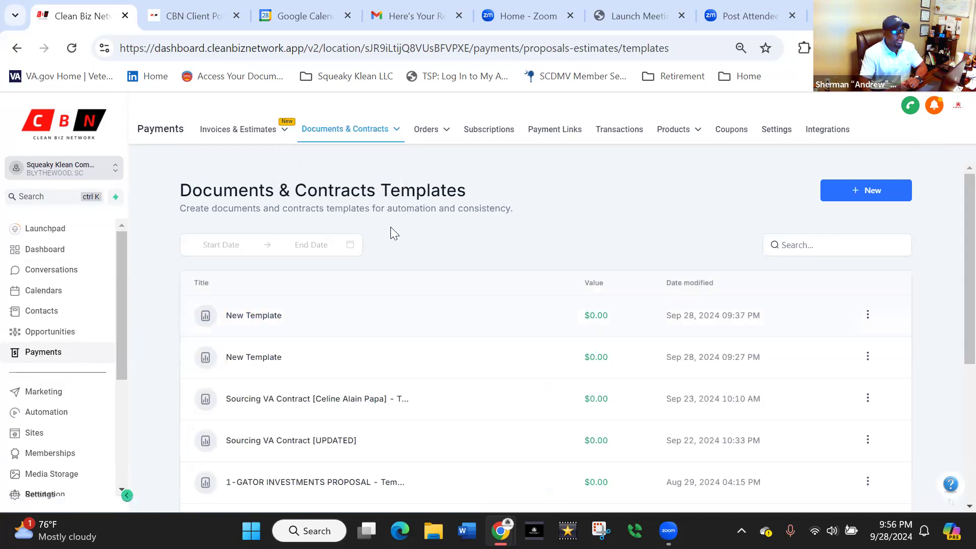
{"action": "left_click", "coordinate": [865, 195]}
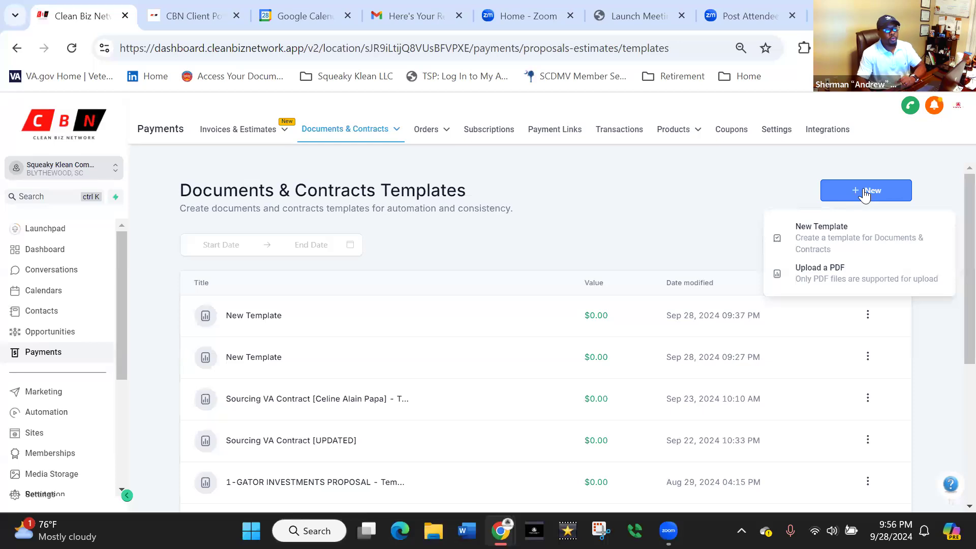
{"action": "left_click", "coordinate": [841, 236]}
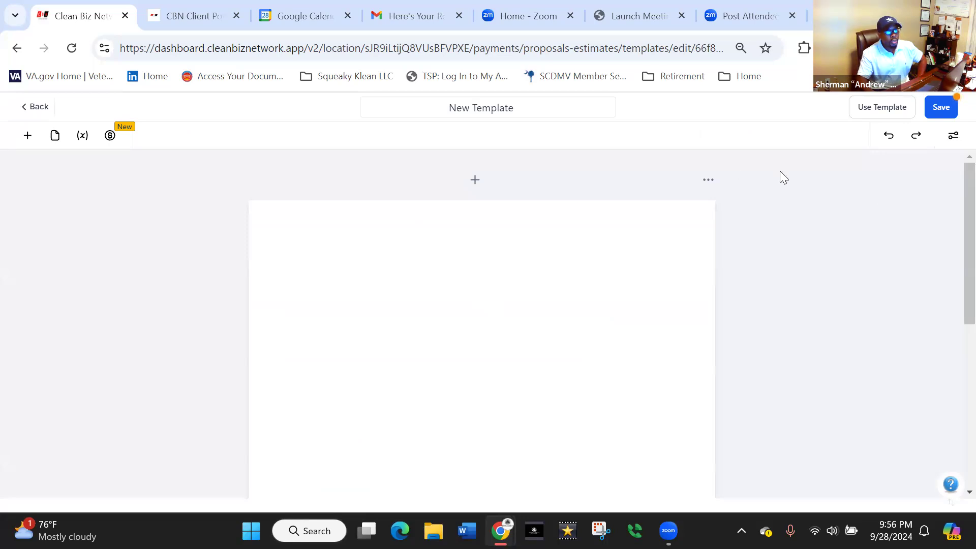
{"action": "scroll", "coordinate": [952, 203], "scroll_direction": "down", "scroll_amount": 5}
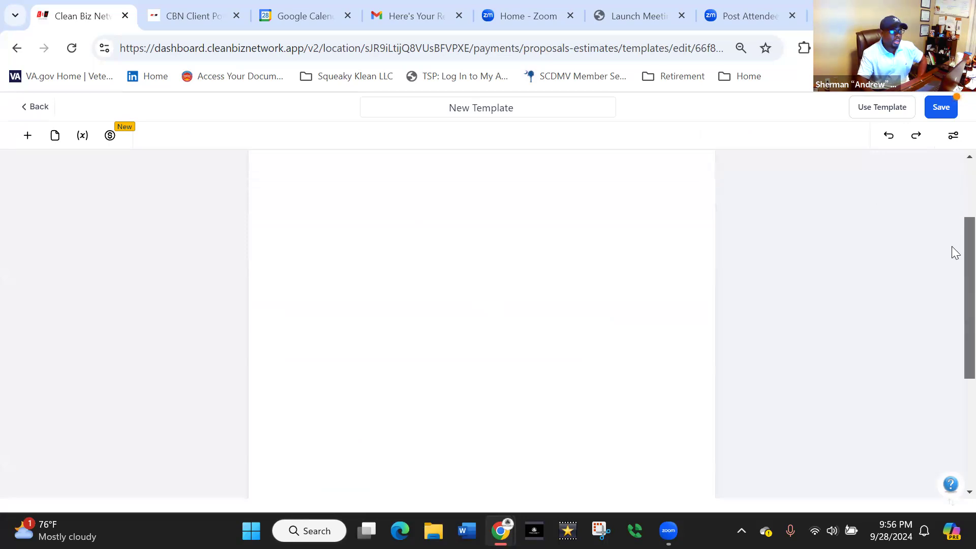
{"action": "scroll", "coordinate": [953, 326], "scroll_direction": "up", "scroll_amount": 5}
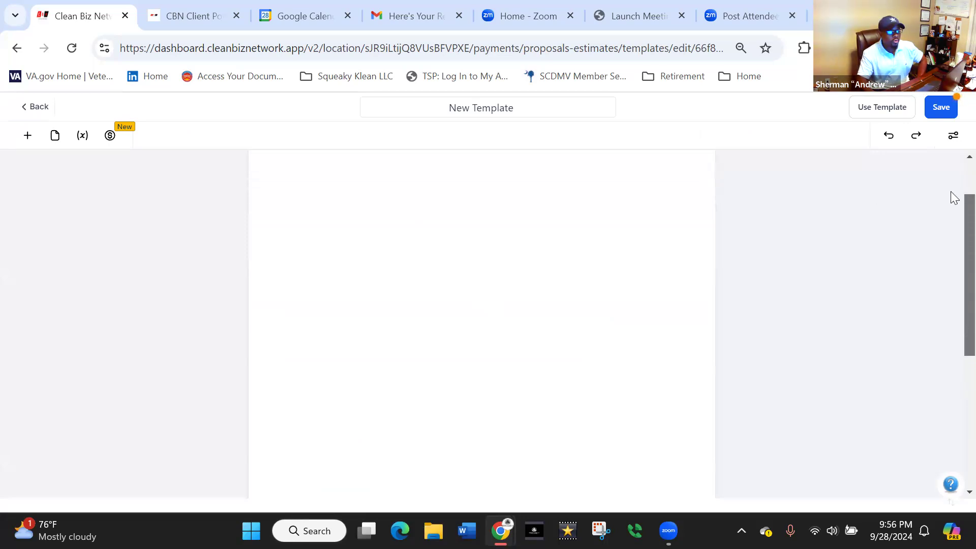
{"action": "scroll", "coordinate": [946, 198], "scroll_direction": "down", "scroll_amount": 1}
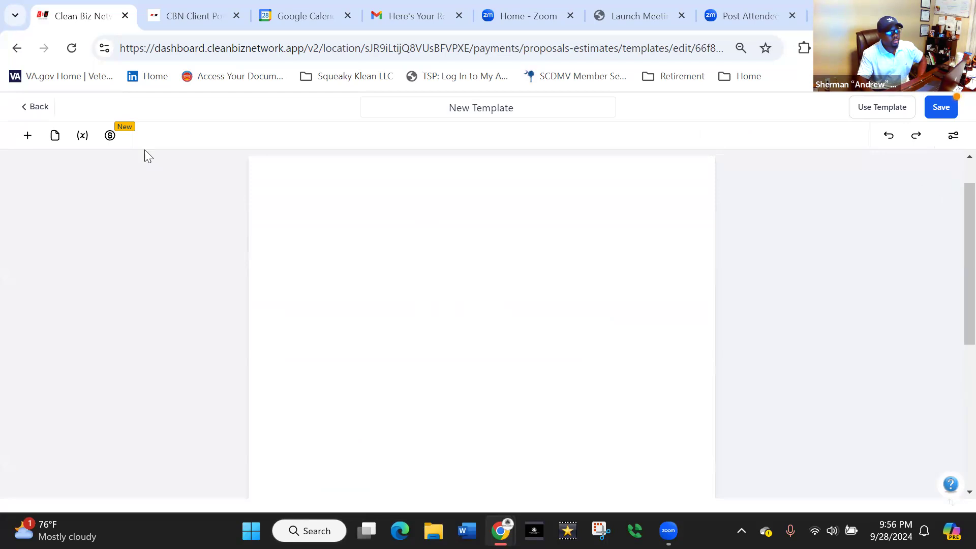
Step: Add an image block at the start of the blank template page
{"action": "left_click", "coordinate": [28, 136]}
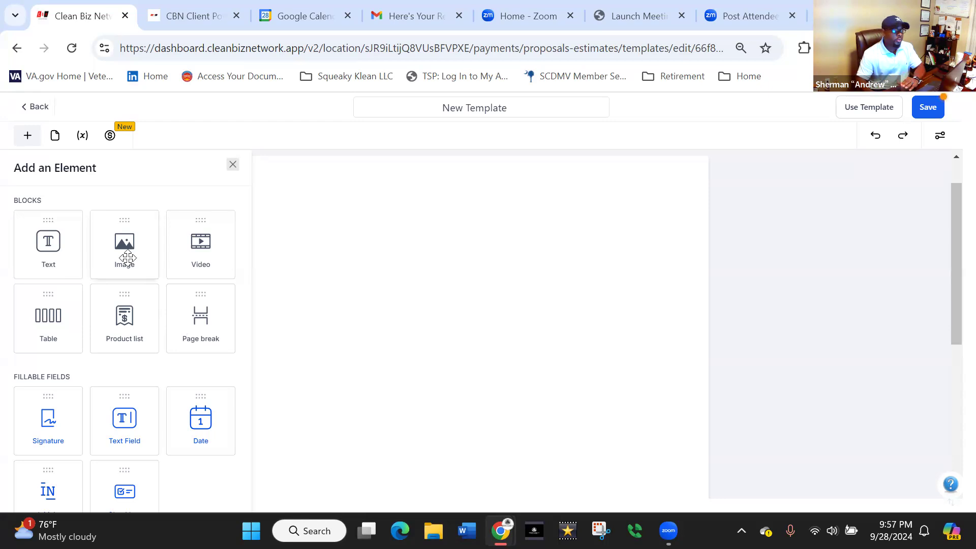
{"action": "left_click_drag", "start_coordinate": [120, 255], "coordinate": [350, 226]}
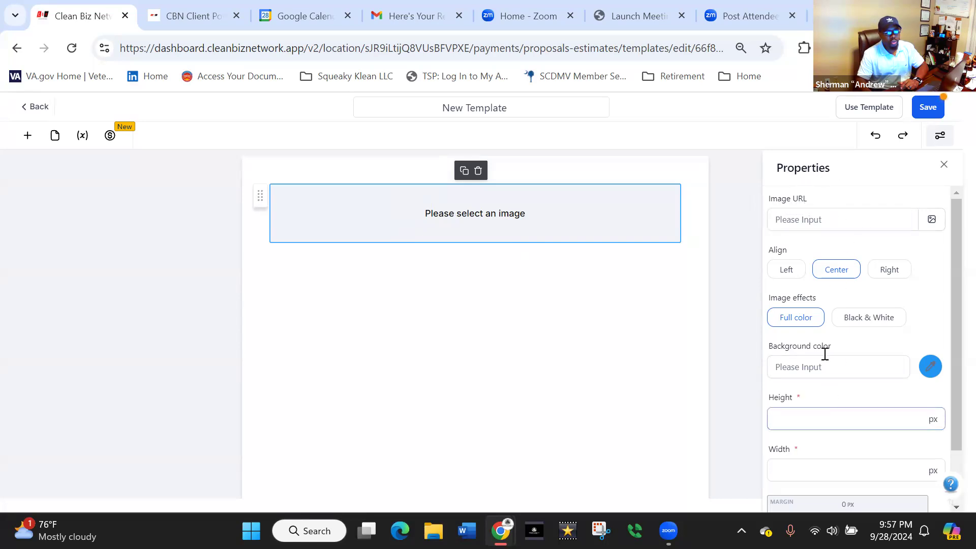
{"action": "left_click_drag", "start_coordinate": [951, 272], "coordinate": [944, 245]}
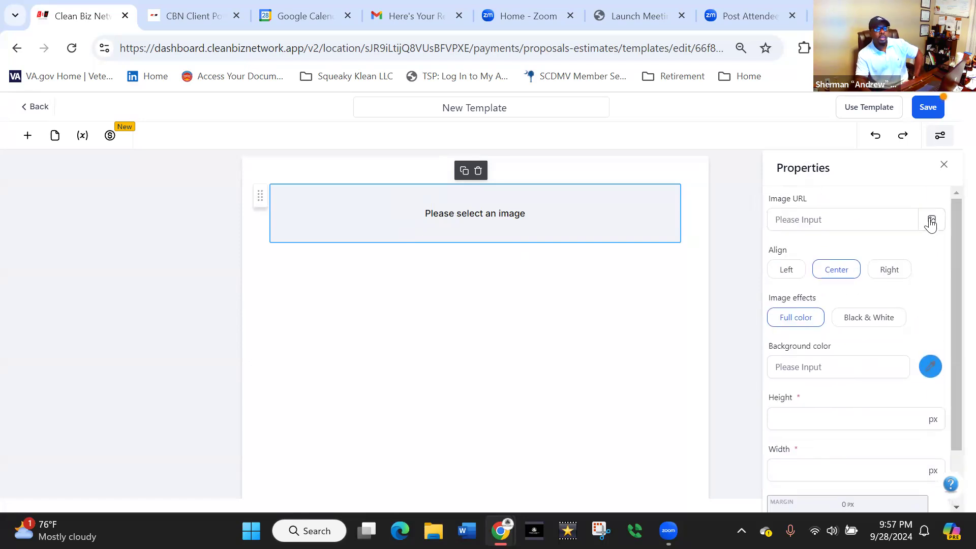
{"action": "left_click", "coordinate": [932, 223]}
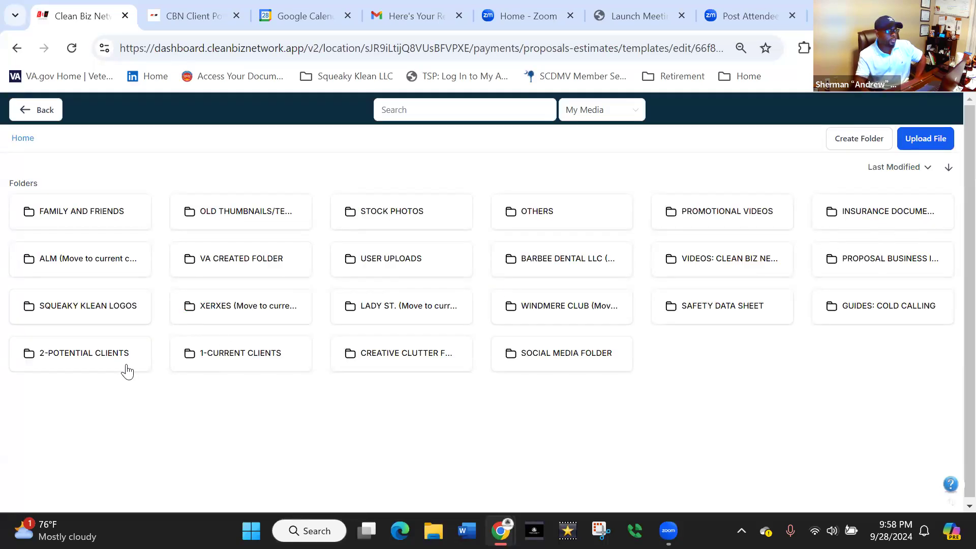
{"action": "double_click", "coordinate": [90, 313]}
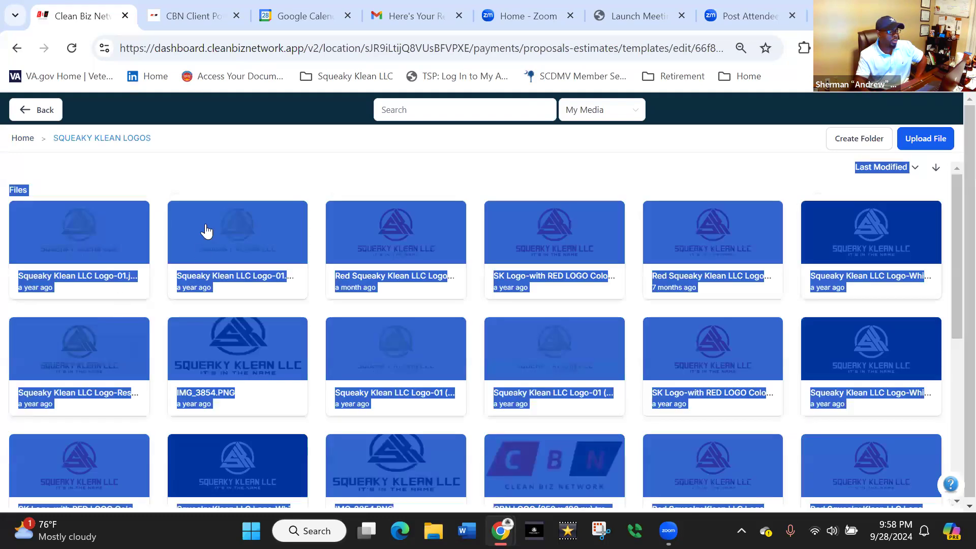
{"action": "left_click", "coordinate": [161, 179]}
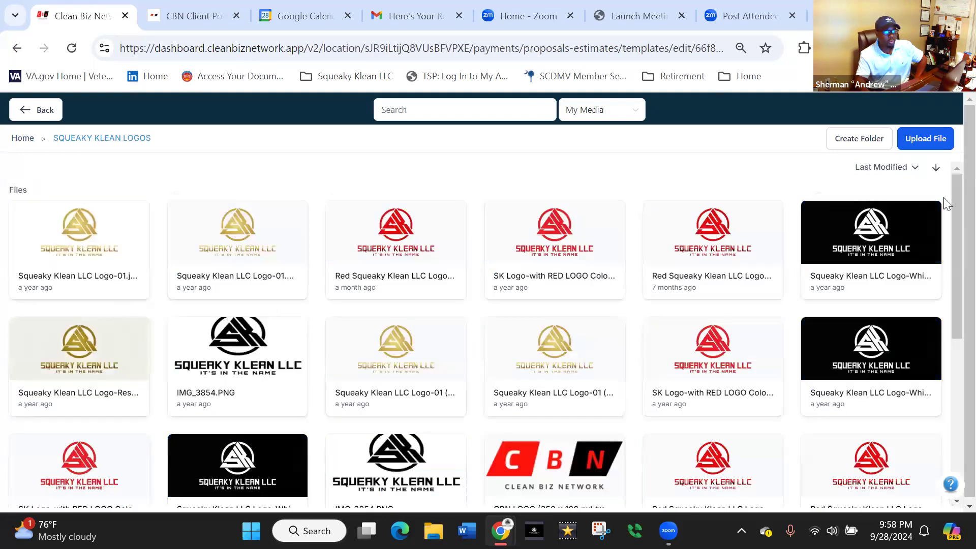
{"action": "left_click_drag", "start_coordinate": [952, 203], "coordinate": [948, 337]}
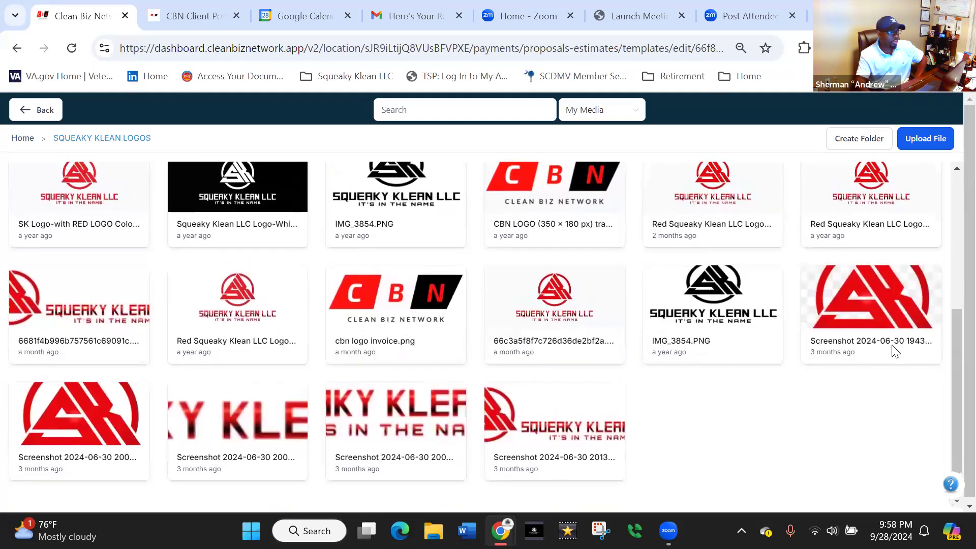
{"action": "left_click", "coordinate": [538, 421]}
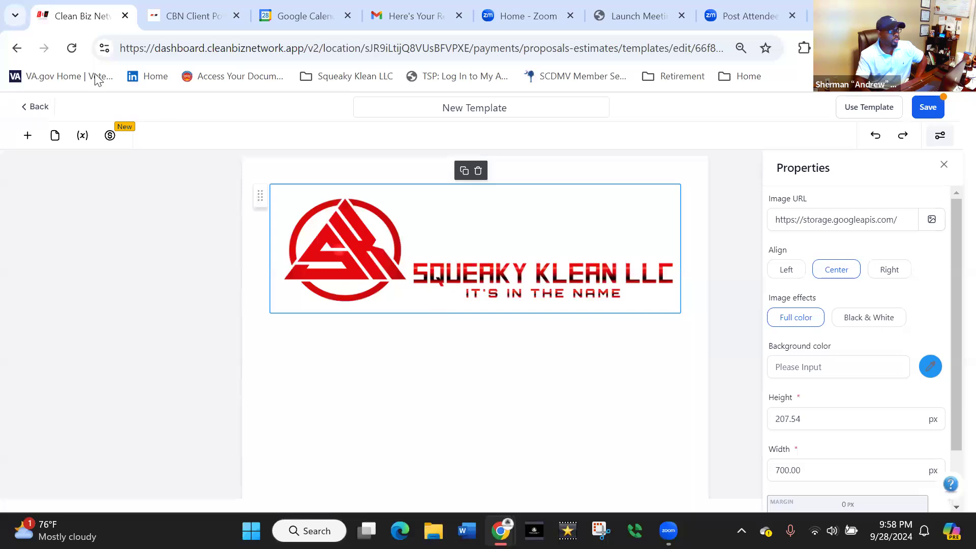
Step: Add a text block below the logo and replace its heading with "COMMERCIAL CLEANING PROPOSAL PREPARED FOR:"
{"action": "left_click", "coordinate": [23, 138]}
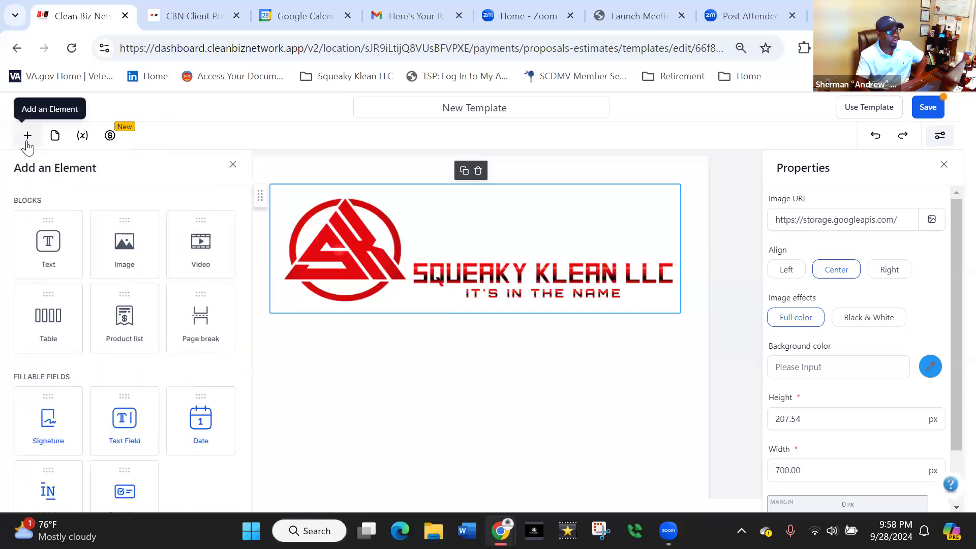
{"action": "left_click_drag", "start_coordinate": [48, 256], "coordinate": [305, 343]}
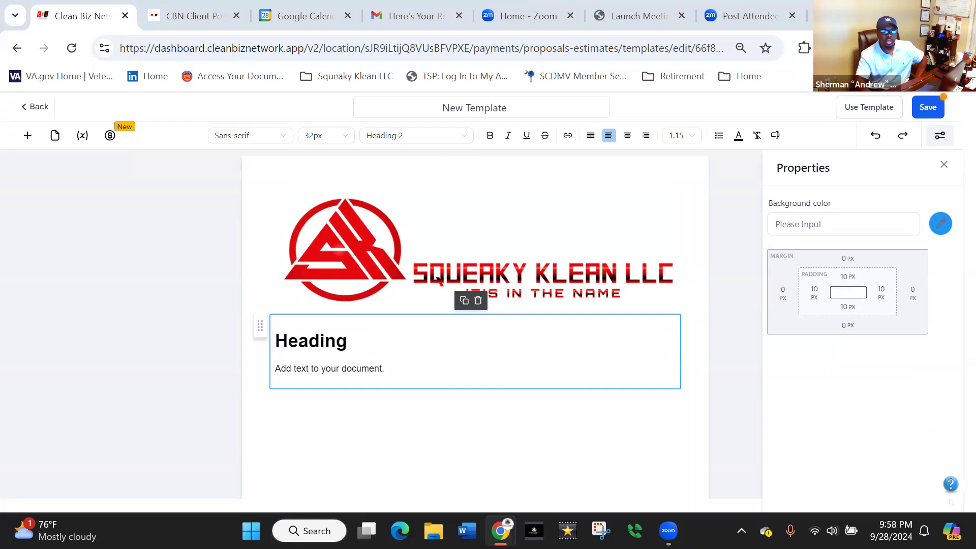
{"action": "left_click_drag", "start_coordinate": [354, 342], "coordinate": [275, 342]}
{"action": "type", "text": "CO"}
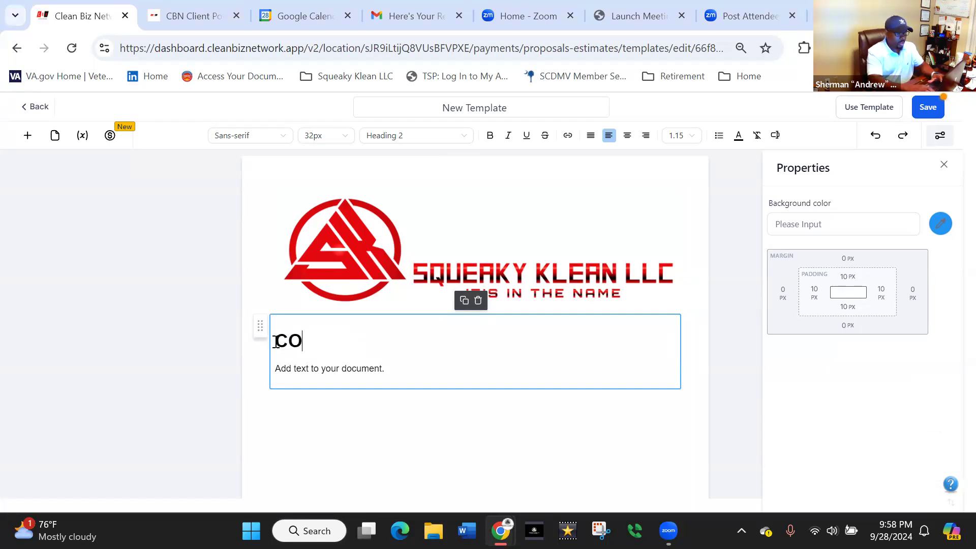
{"action": "type", "text": "MMERCIAL "}
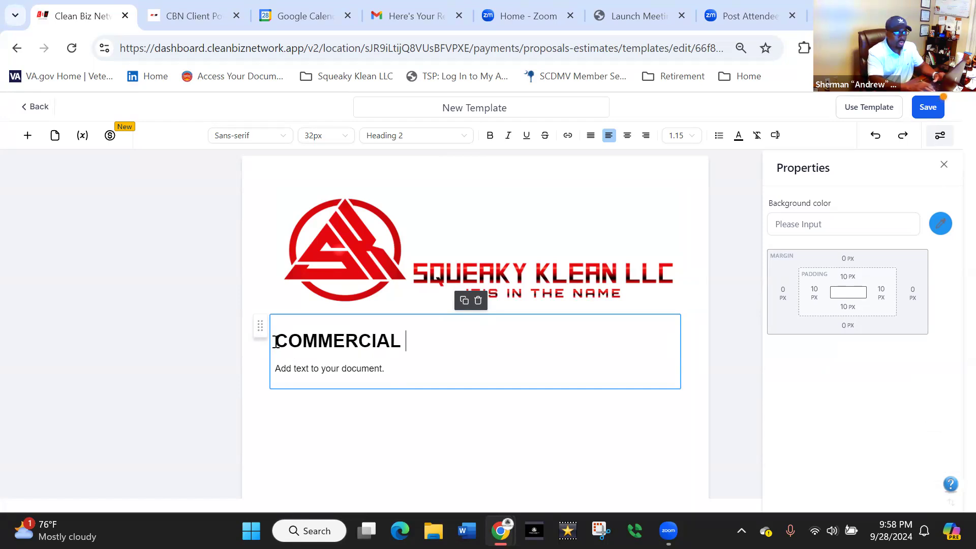
{"action": "type", "text": "CLEANIN"}
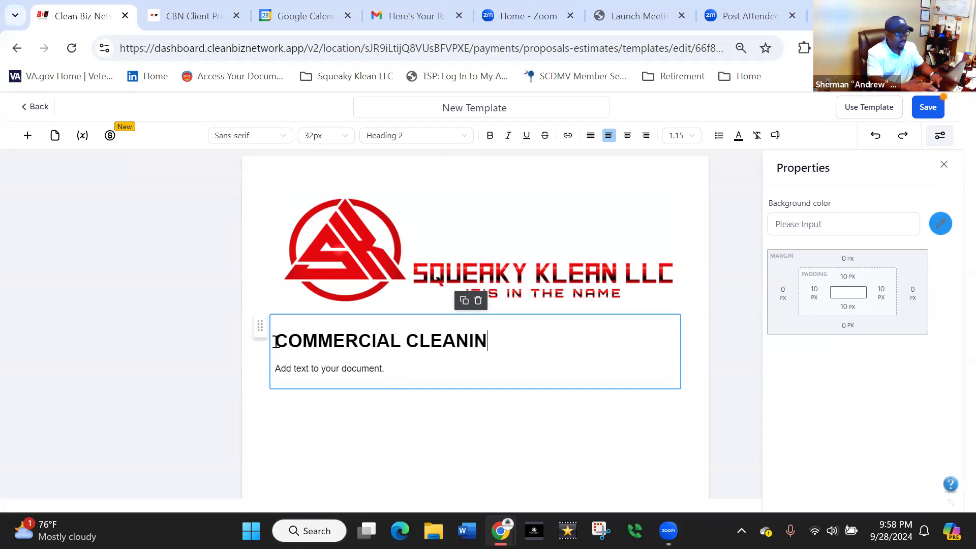
{"action": "type", "text": "G PRPOPOSAL"}
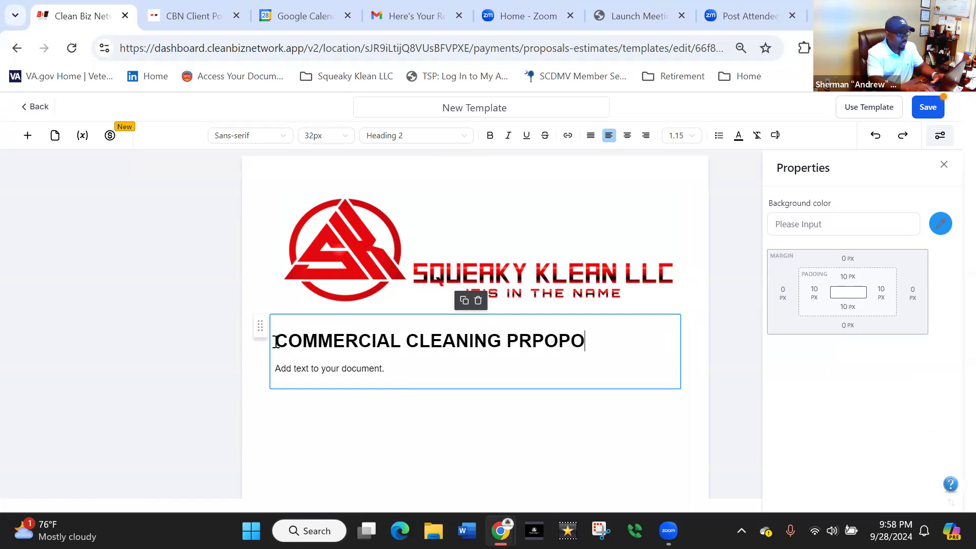
{"action": "key", "text": "BackSpace"}
{"action": "key", "text": "BackSpace"}
{"action": "key", "text": "BackSpace"}
{"action": "key", "text": "BackSpace"}
{"action": "key", "text": "BackSpace"}
{"action": "key", "text": "BackSpace"}
{"action": "key", "text": "BackSpace"}
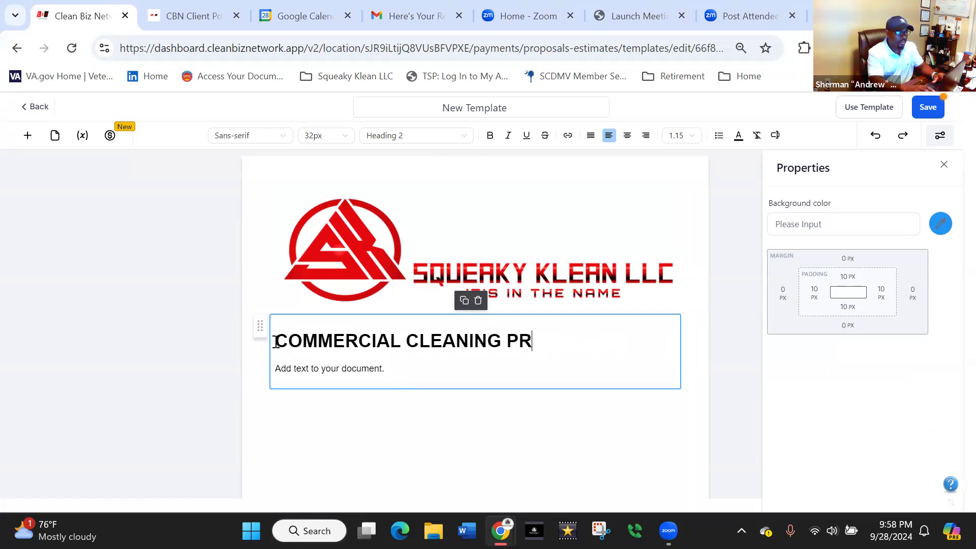
{"action": "type", "text": "OPOSAL"}
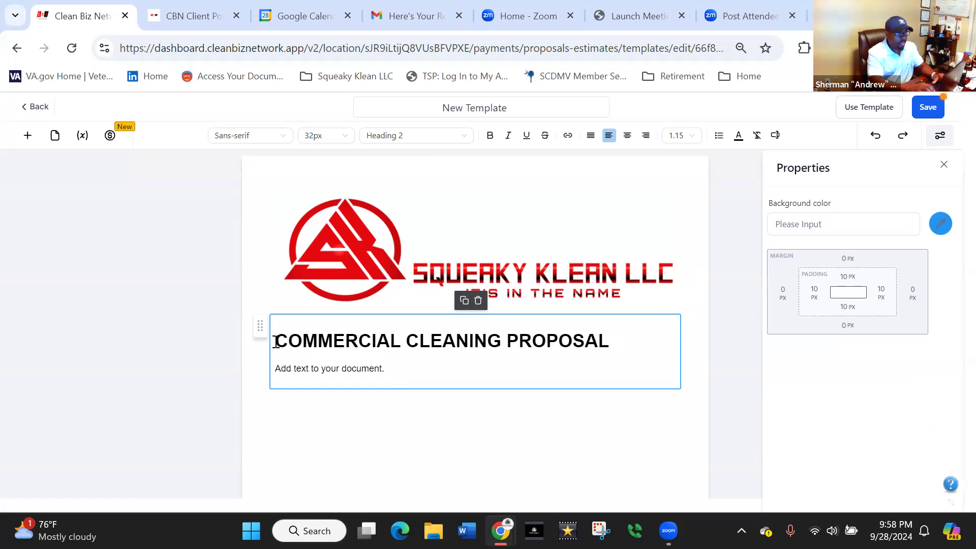
{"action": "type", "text": " PREPARED"}
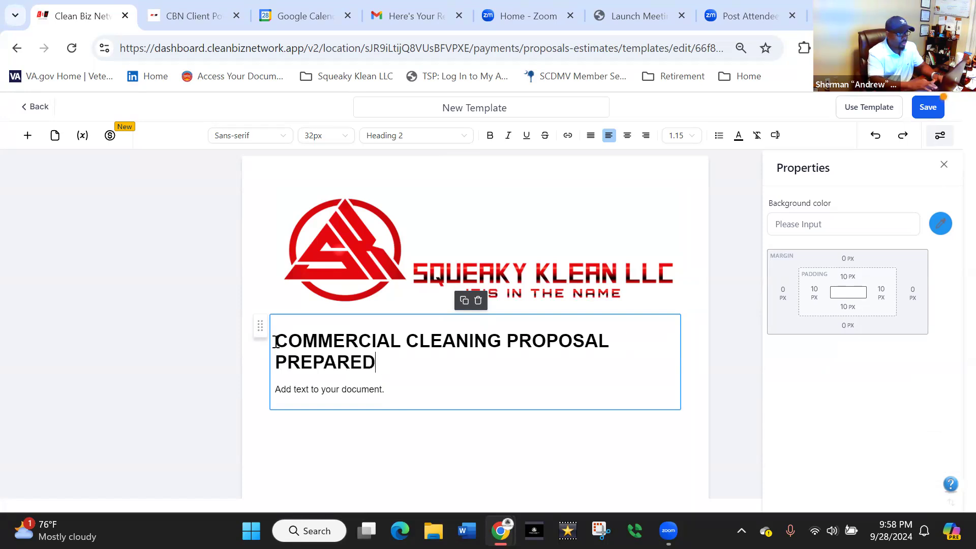
{"action": "type", "text": " FOR:"}
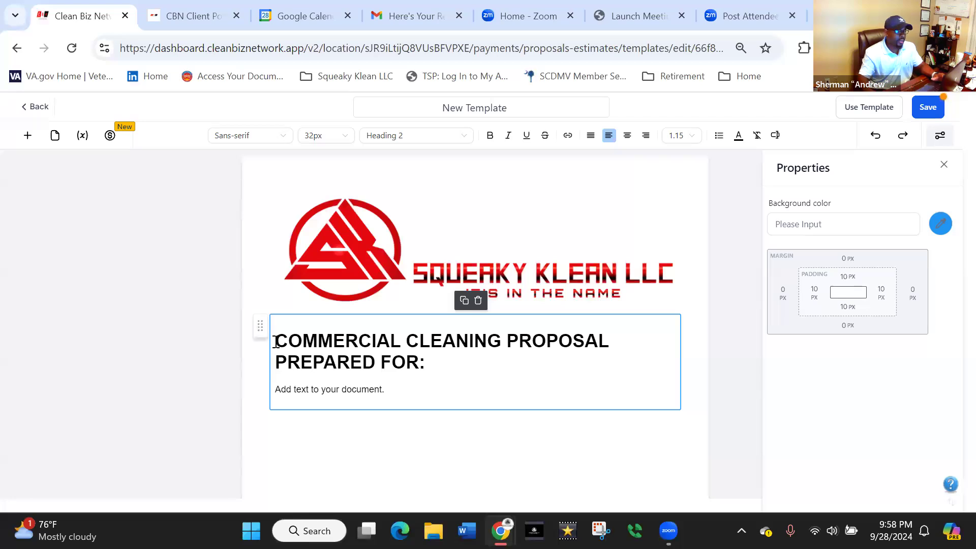
Step: Replace the placeholder body text under the heading with the client's title and full name in capitals
{"action": "left_click", "coordinate": [389, 392]}
{"action": "left_click_drag", "start_coordinate": [375, 392], "coordinate": [282, 393]}
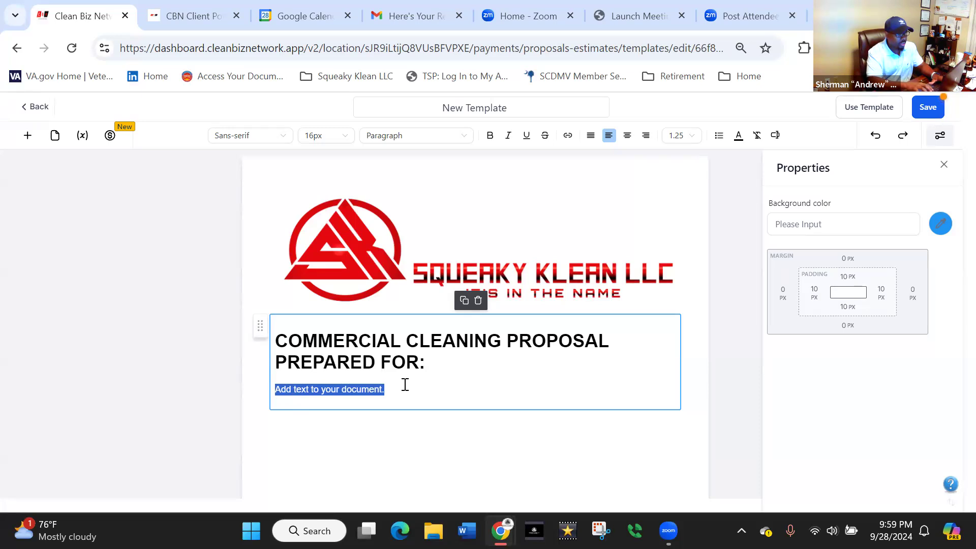
{"action": "type", "text": "MR."}
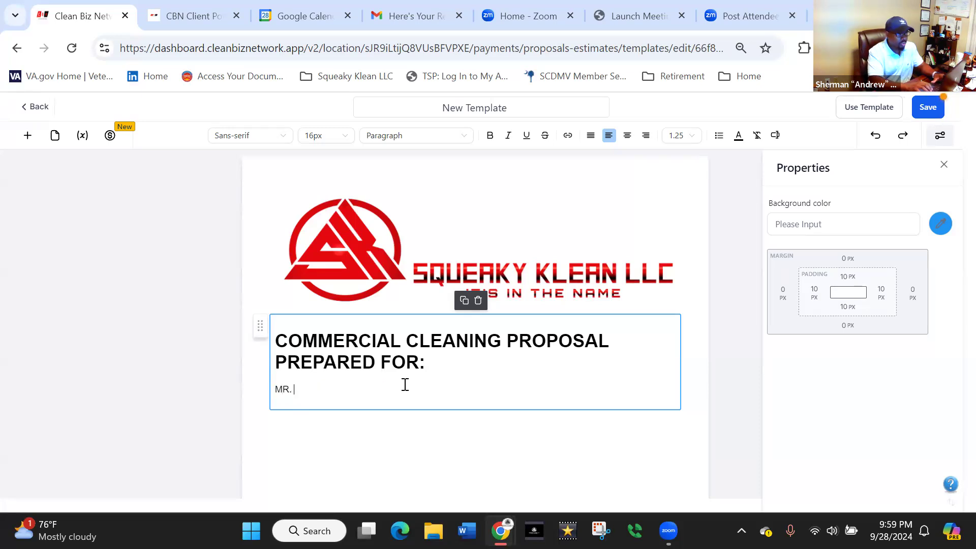
{"action": "type", "text": " JO"}
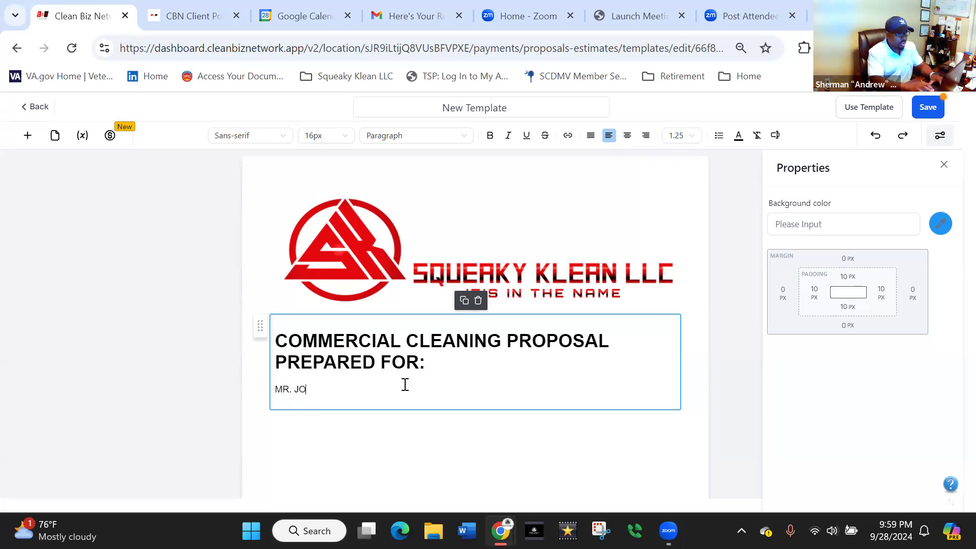
{"action": "type", "text": "HN DOE"}
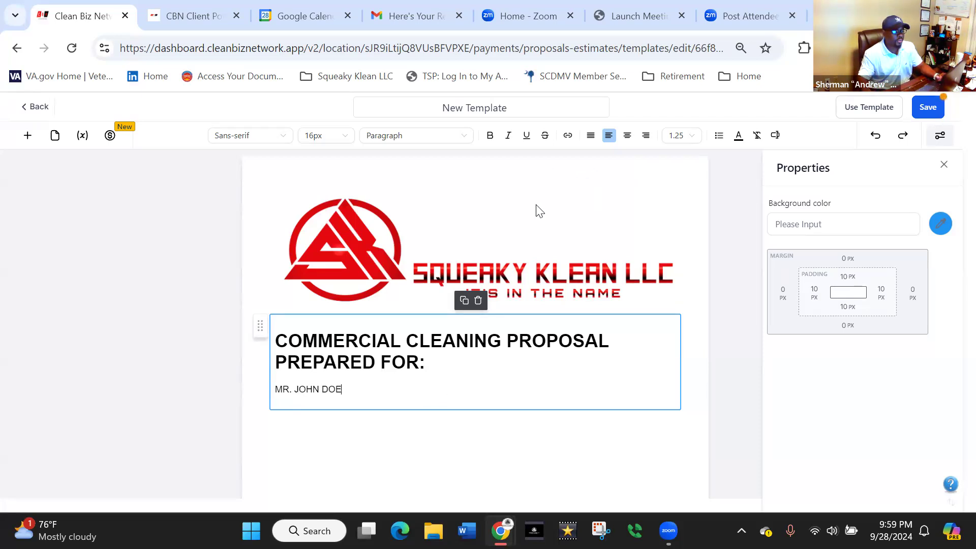
Step: Centre-align both the client name line and the proposal heading in the text block
{"action": "left_click", "coordinate": [626, 135]}
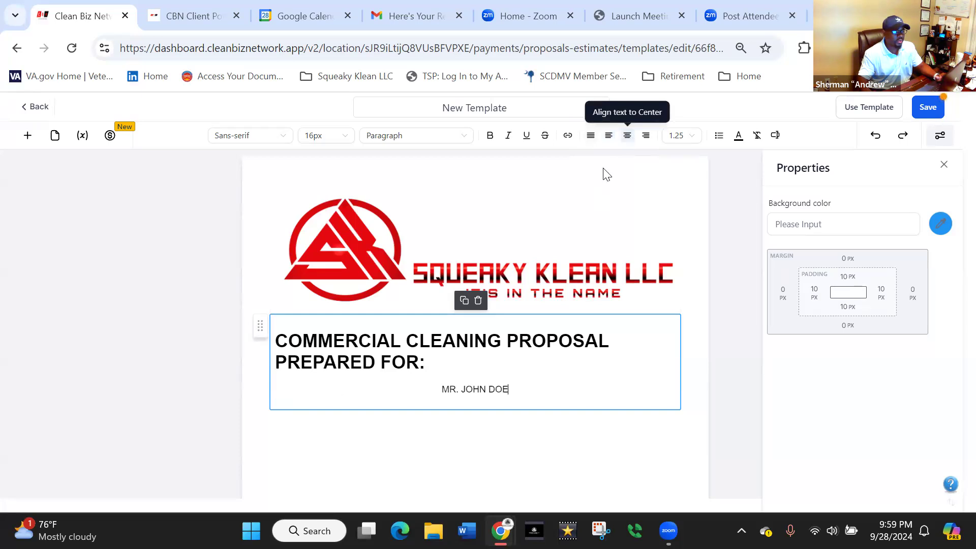
{"action": "left_click", "coordinate": [445, 358]}
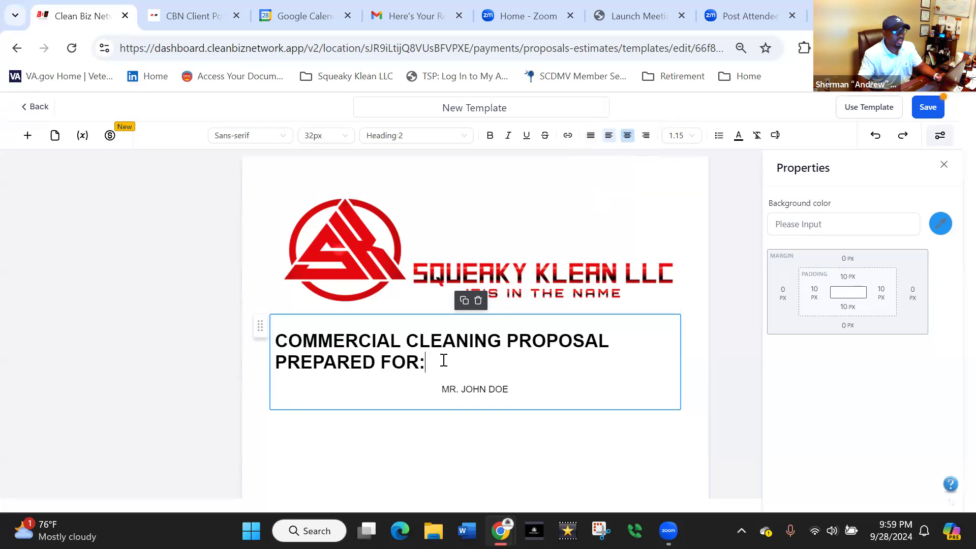
{"action": "left_click", "coordinate": [627, 136]}
Step: Set the font size of the client name line to 24px
{"action": "left_click_drag", "start_coordinate": [518, 393], "coordinate": [433, 390]}
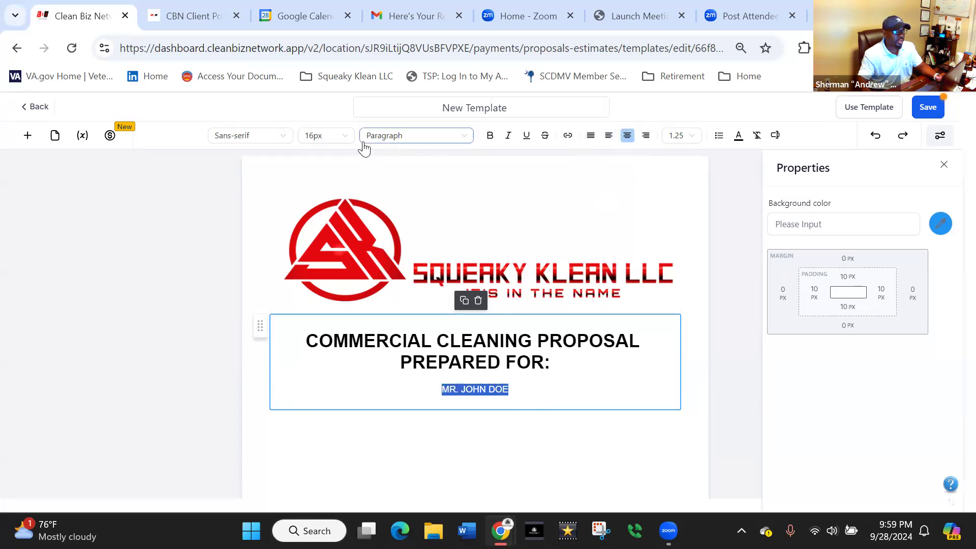
{"action": "left_click", "coordinate": [345, 139]}
{"action": "scroll", "coordinate": [318, 243], "scroll_direction": "down", "scroll_amount": 4}
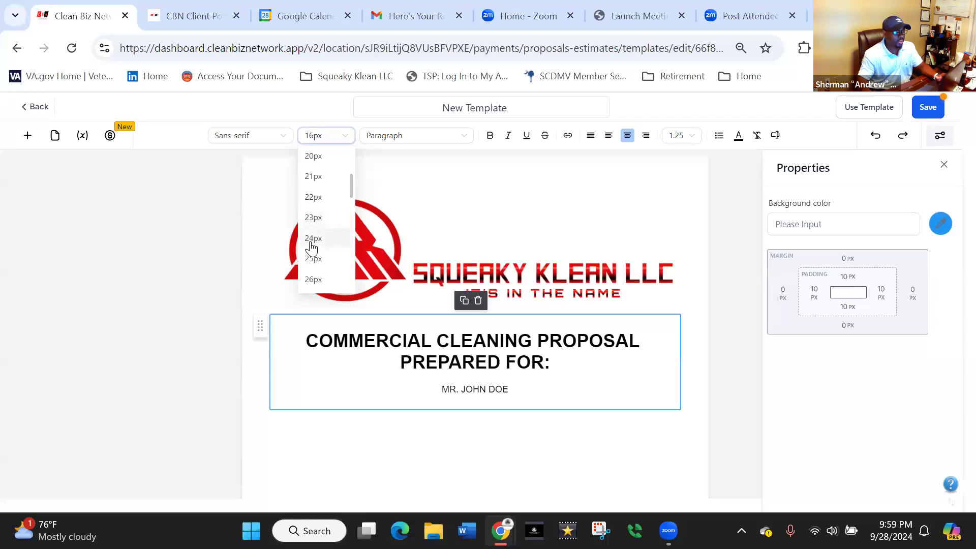
{"action": "left_click", "coordinate": [318, 239]}
{"action": "left_click", "coordinate": [500, 370]}
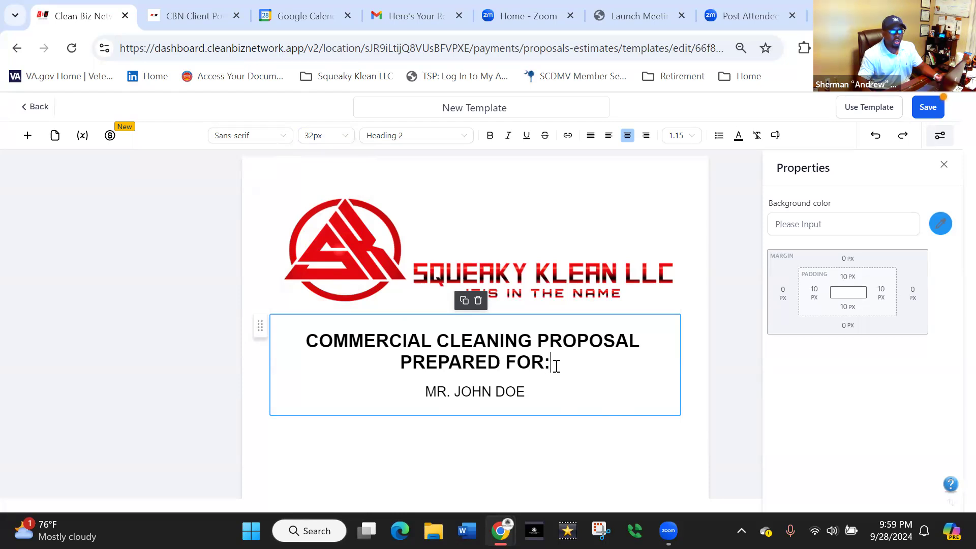
Step: Set the background colour of the proposal title block to red, rgba(255, 0, 44, 1)
{"action": "left_click_drag", "start_coordinate": [554, 364], "coordinate": [311, 342]}
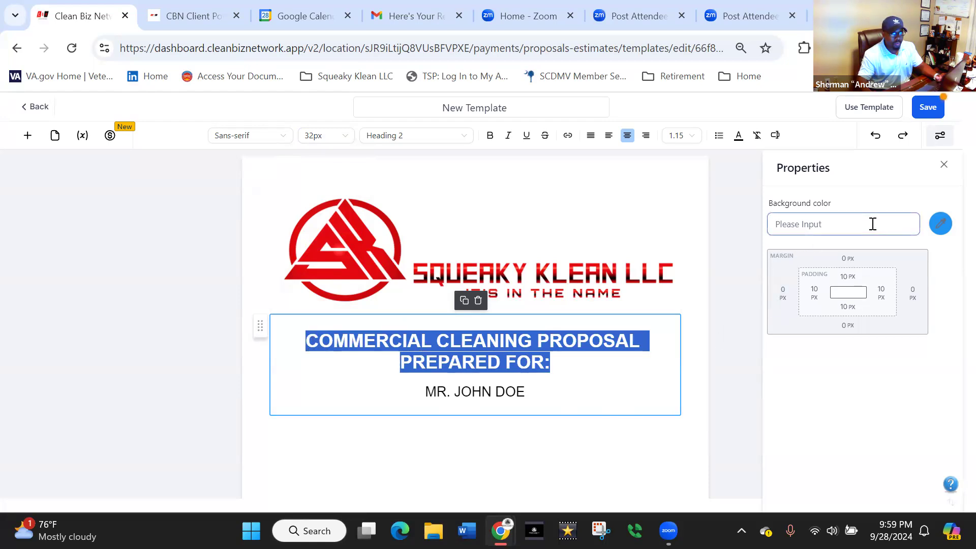
{"action": "left_click", "coordinate": [942, 224]}
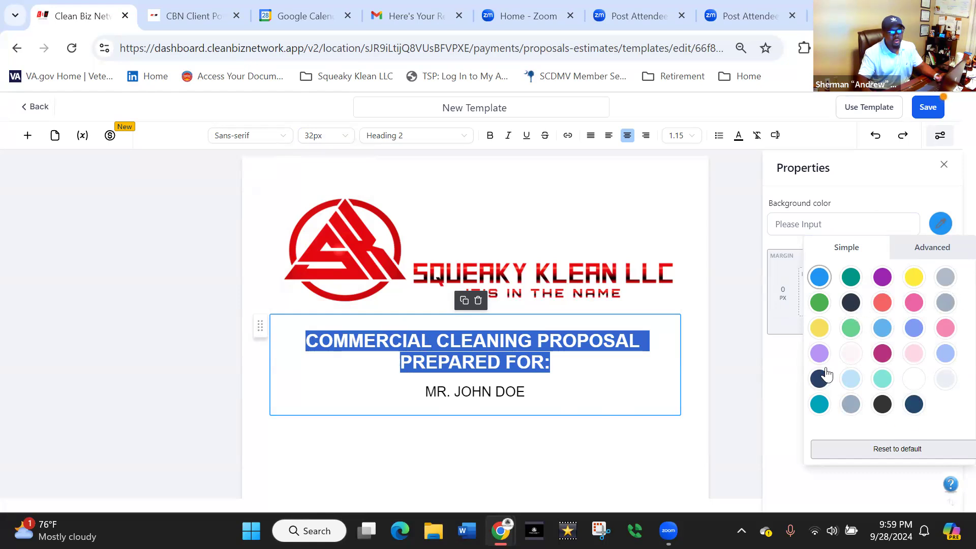
{"action": "left_click", "coordinate": [933, 248]}
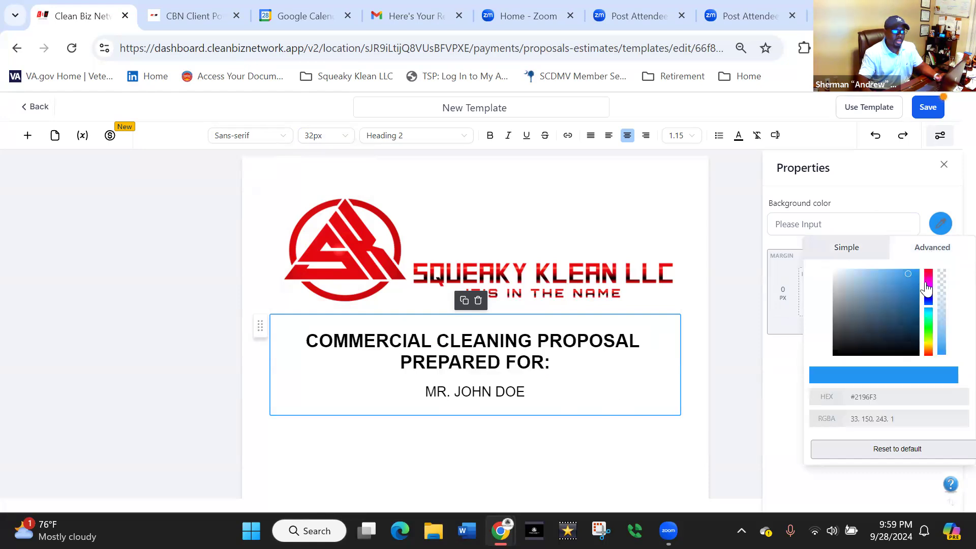
{"action": "left_click", "coordinate": [929, 275]}
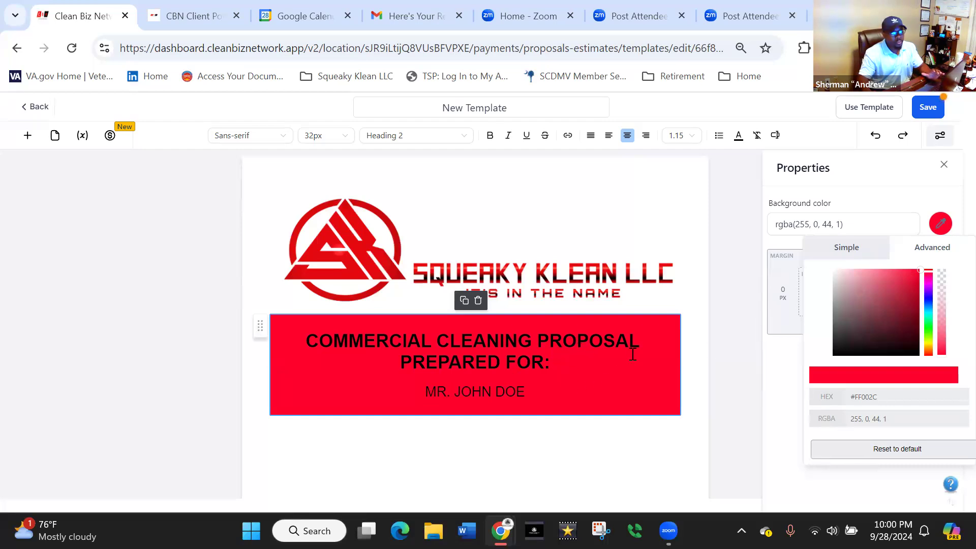
Step: Change the text colour of the "COMMERCIAL CLEANING PROPOSAL PREPARED FOR:" heading to off-white #F3F3F3
{"action": "triple_click", "coordinate": [556, 365]}
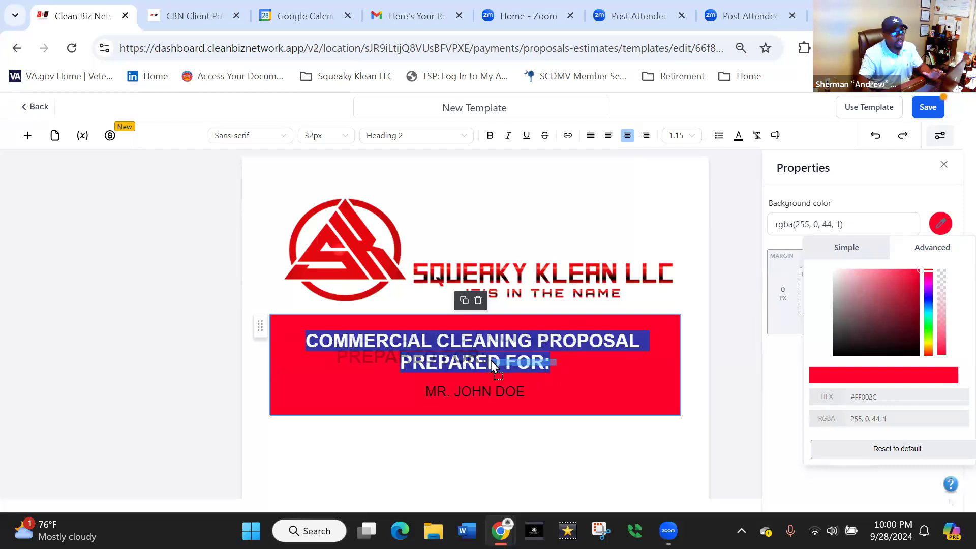
{"action": "left_click", "coordinate": [561, 373]}
{"action": "left_click_drag", "start_coordinate": [551, 364], "coordinate": [312, 344]}
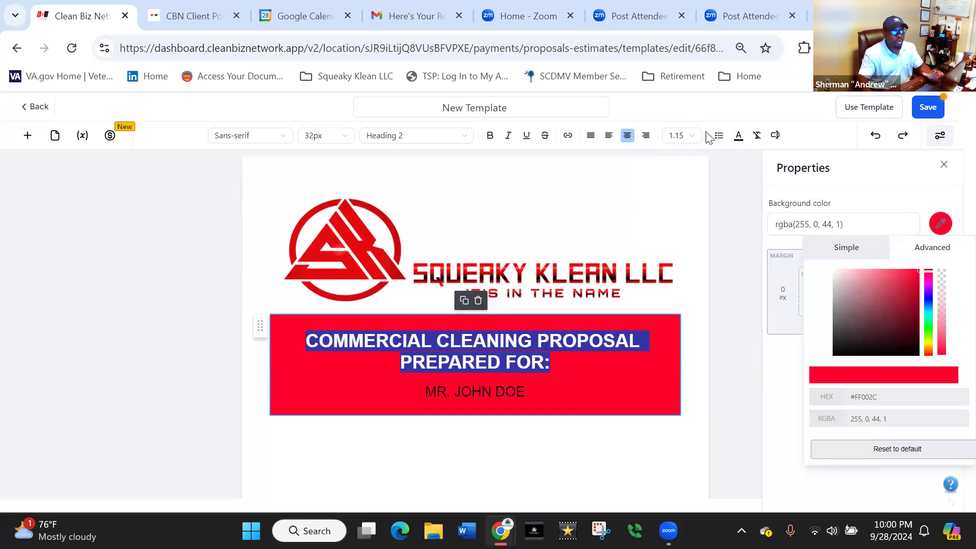
{"action": "left_click", "coordinate": [737, 143]}
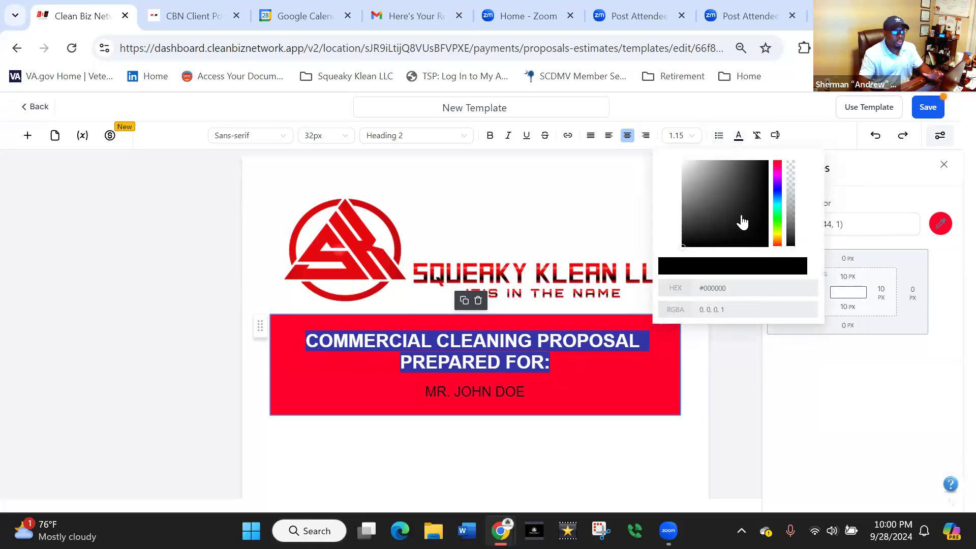
{"action": "left_click", "coordinate": [685, 164]}
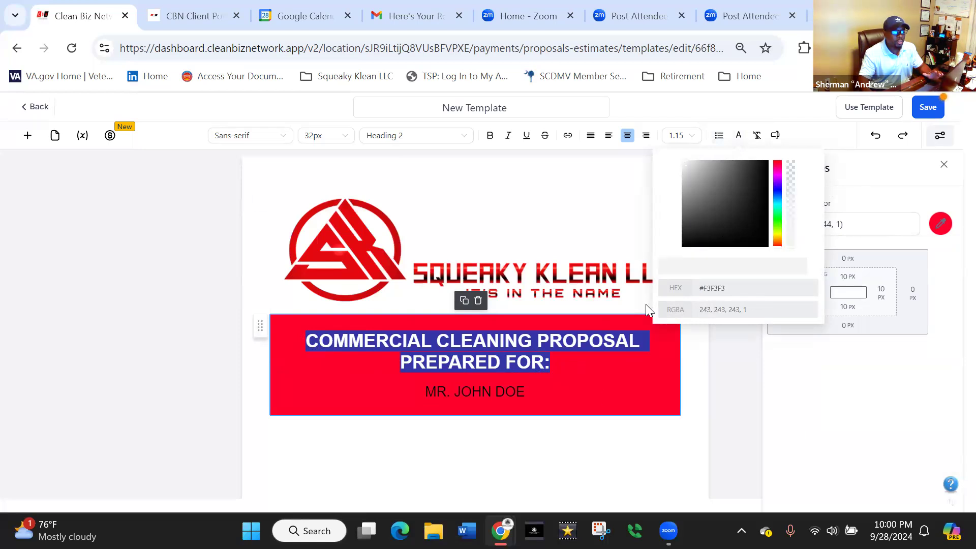
{"action": "left_click", "coordinate": [611, 431]}
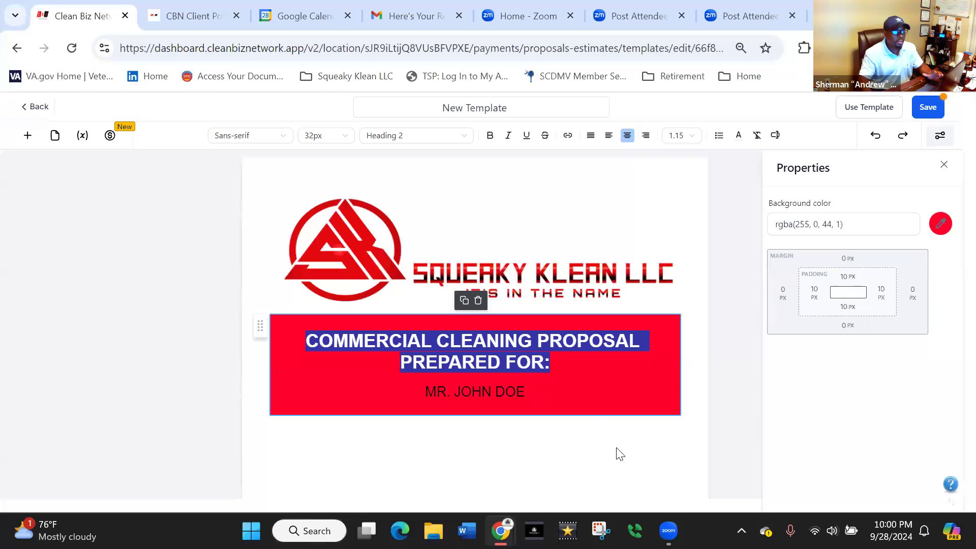
{"action": "left_click", "coordinate": [655, 250]}
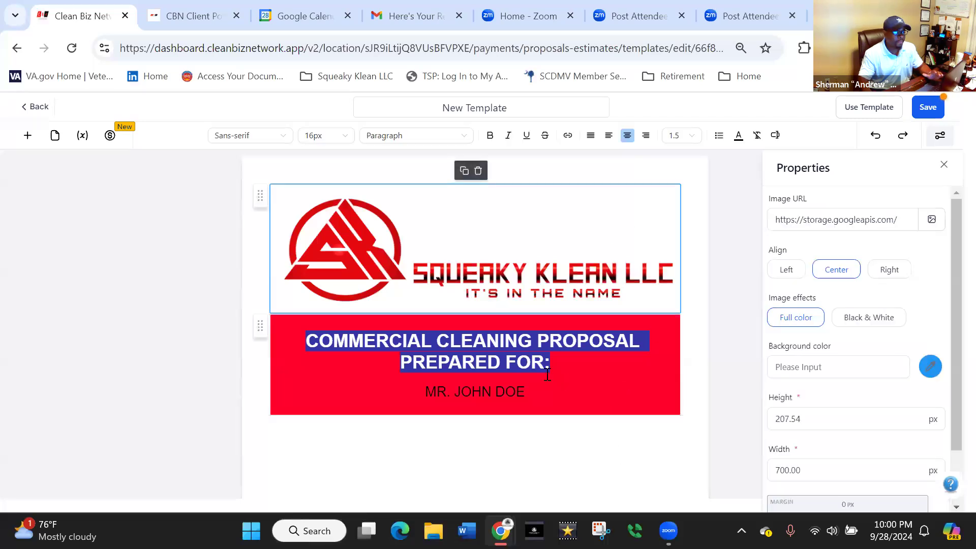
{"action": "left_click", "coordinate": [565, 384]}
{"action": "left_click", "coordinate": [569, 361]}
{"action": "left_click", "coordinate": [569, 361]}
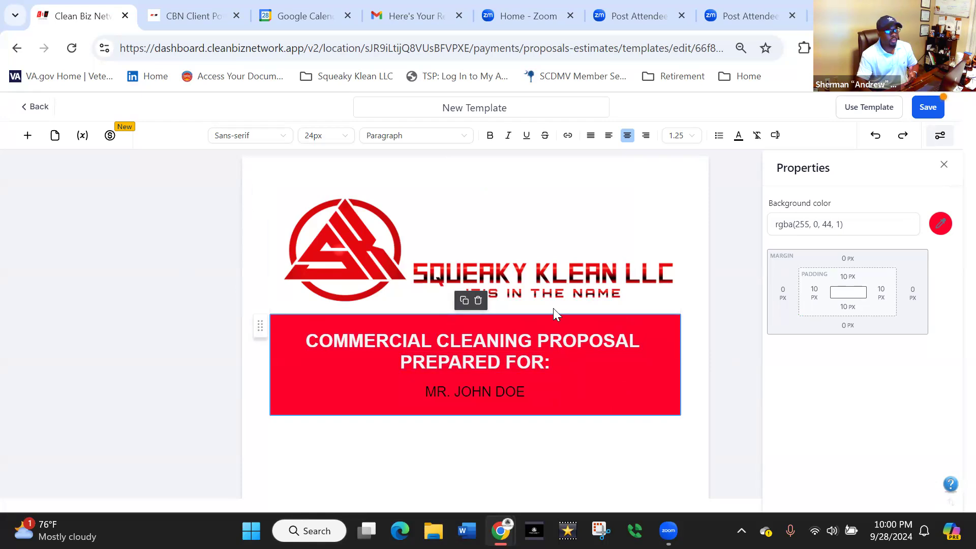
Step: Add an image block directly below the red title block and open the media library to choose its picture
{"action": "scroll", "coordinate": [554, 310], "scroll_direction": "down", "scroll_amount": 3}
{"action": "scroll", "coordinate": [554, 308], "scroll_direction": "up", "scroll_amount": 2}
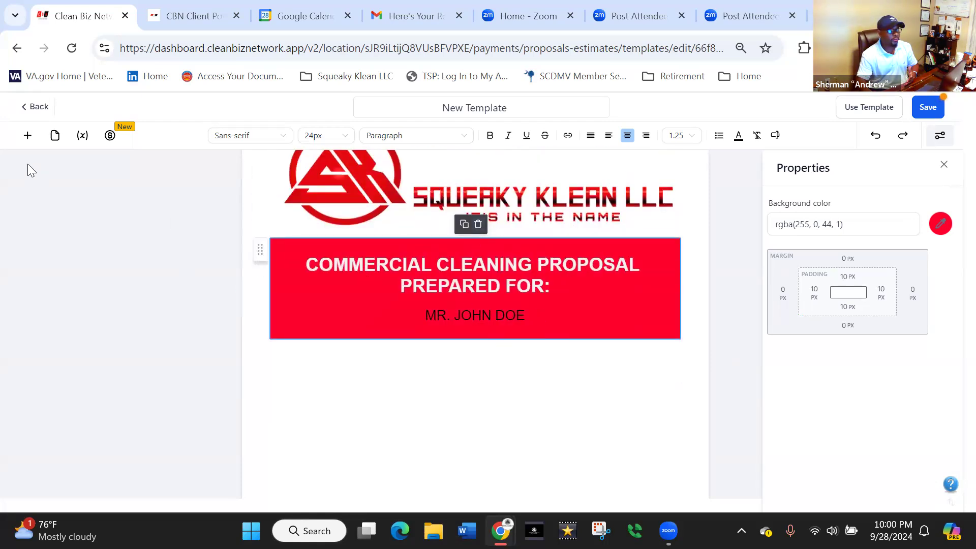
{"action": "left_click", "coordinate": [28, 136]}
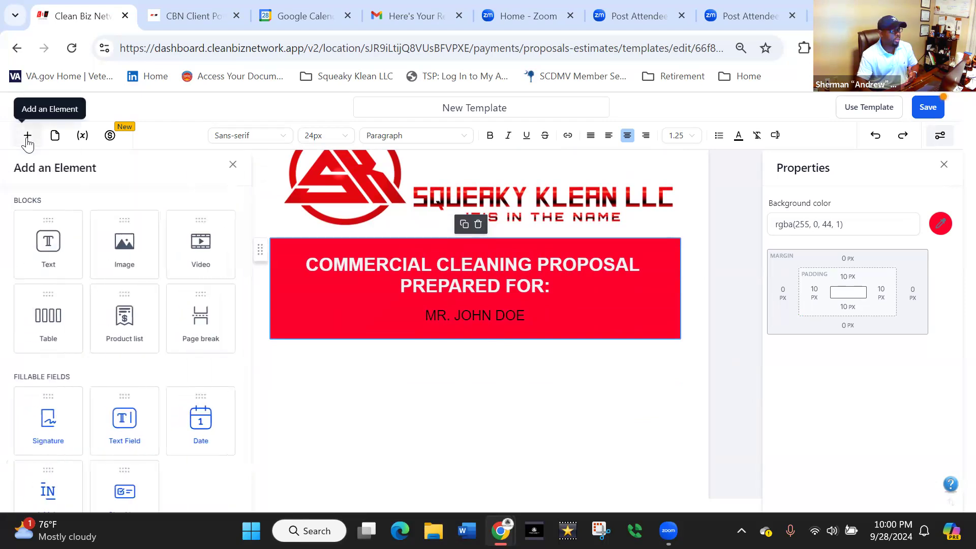
{"action": "left_click_drag", "start_coordinate": [106, 244], "coordinate": [293, 391]}
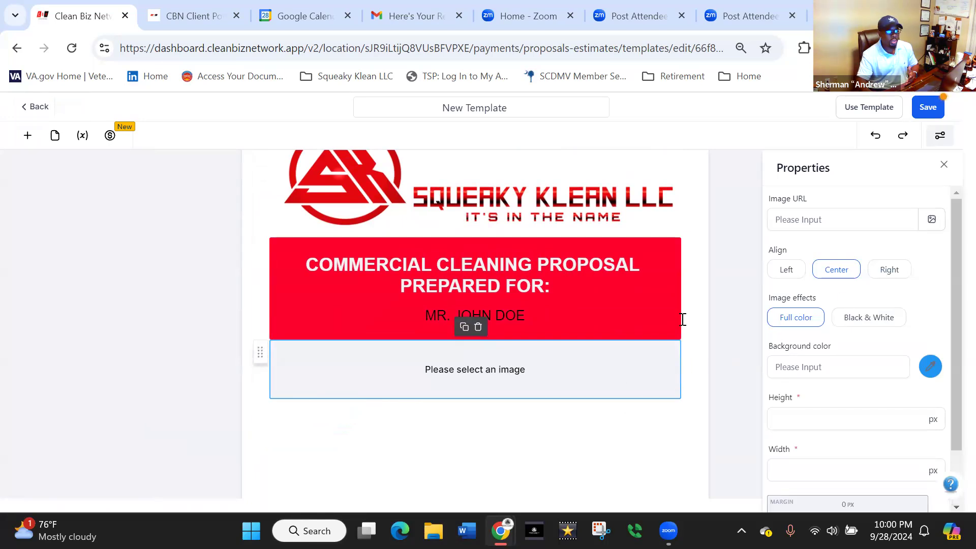
{"action": "left_click", "coordinate": [933, 222]}
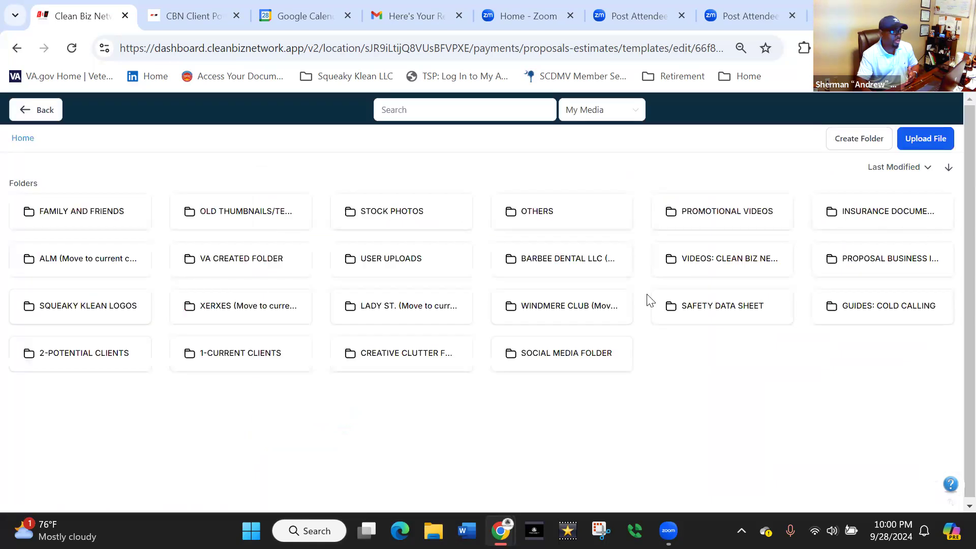
{"action": "left_click", "coordinate": [241, 368]}
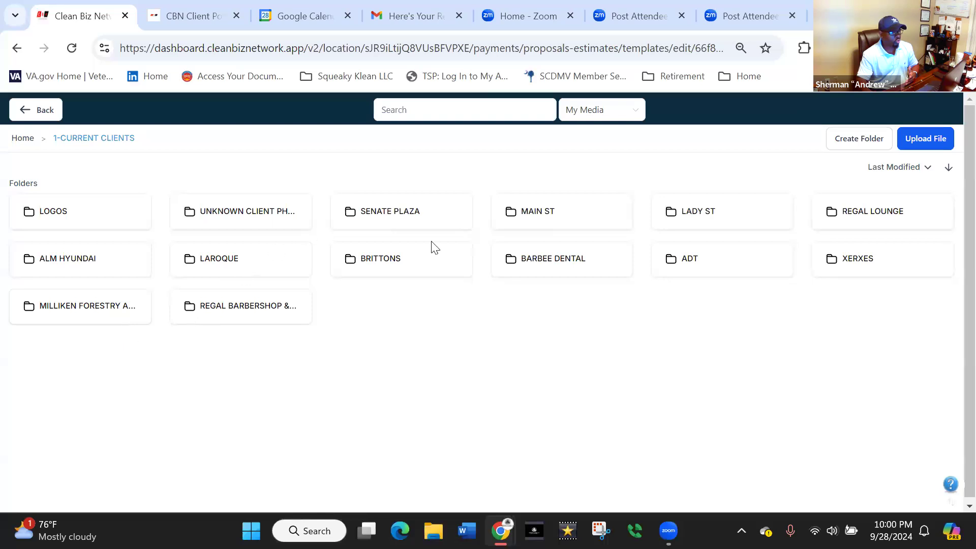
{"action": "double_click", "coordinate": [858, 259]}
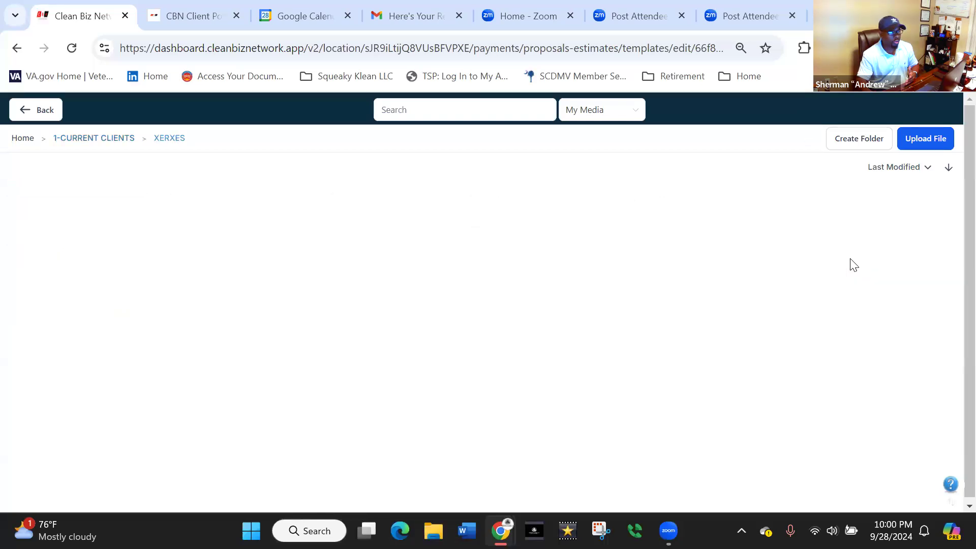
{"action": "double_click", "coordinate": [65, 228]}
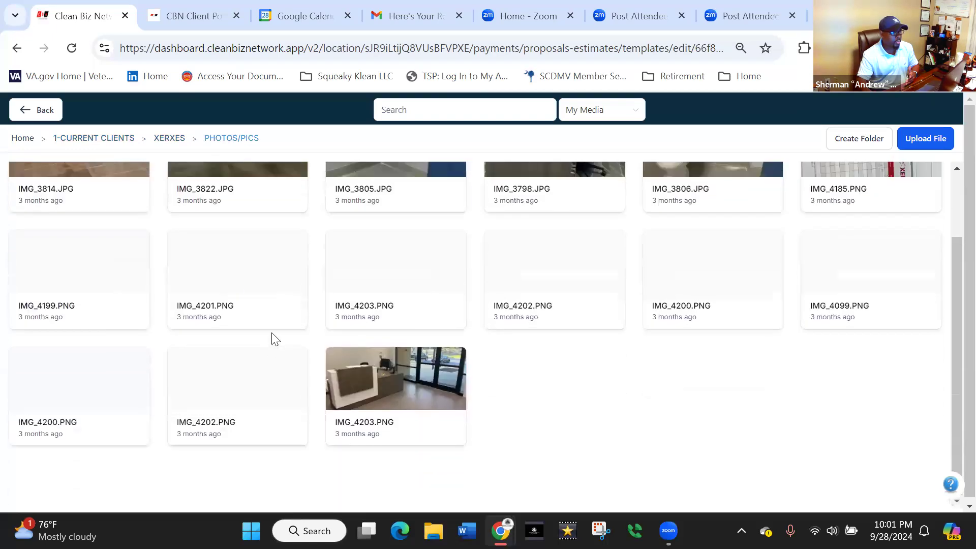
{"action": "left_click", "coordinate": [23, 139]}
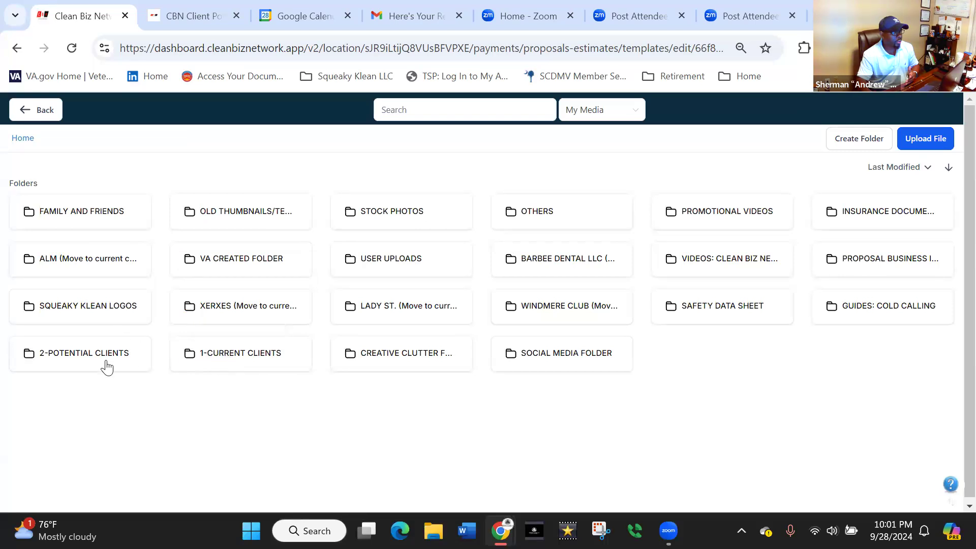
Step: Insert XERXES LOGO.png from the LOGOS folder under 1-CURRENT CLIENTS into the image block
{"action": "left_click", "coordinate": [204, 357]}
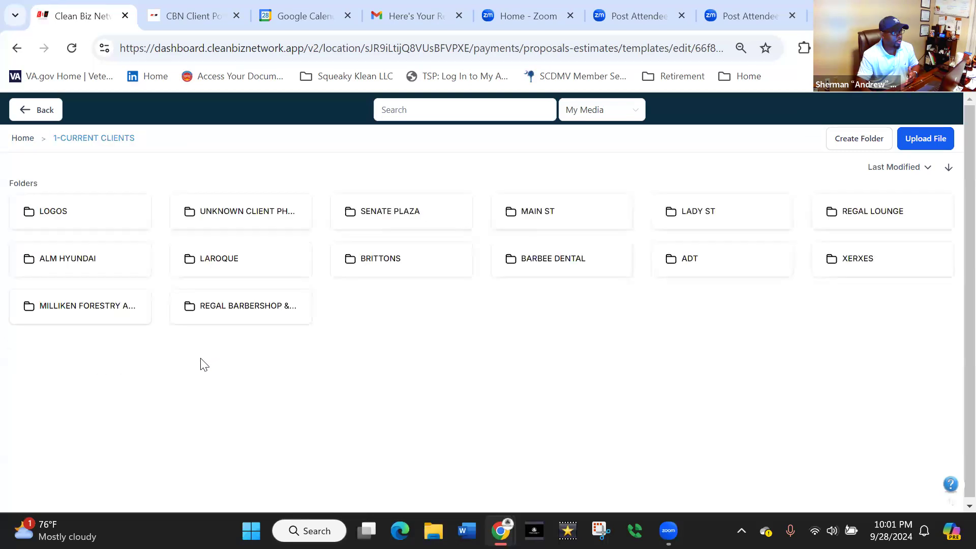
{"action": "left_click", "coordinate": [54, 222]}
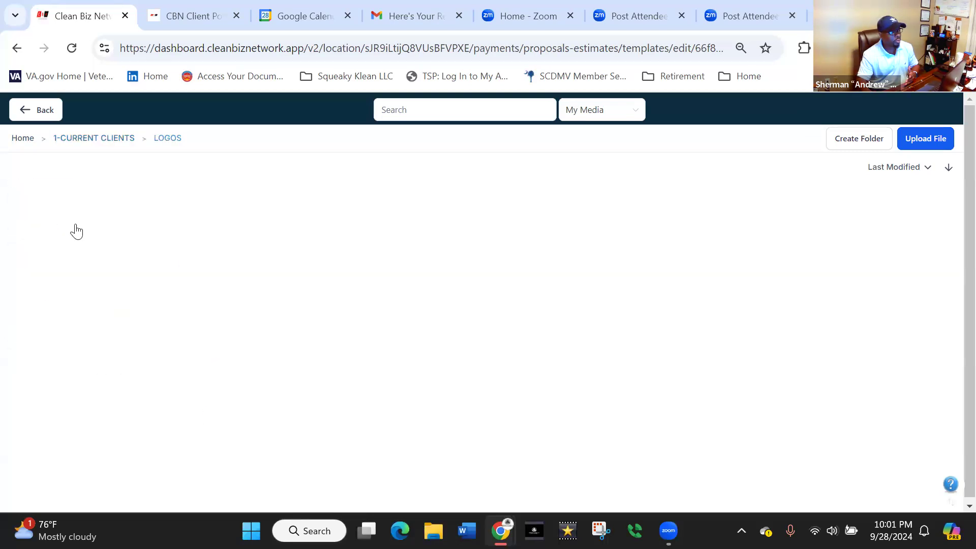
{"action": "left_click_drag", "start_coordinate": [952, 203], "coordinate": [946, 293]}
{"action": "scroll", "coordinate": [938, 308], "scroll_direction": "down", "scroll_amount": 5}
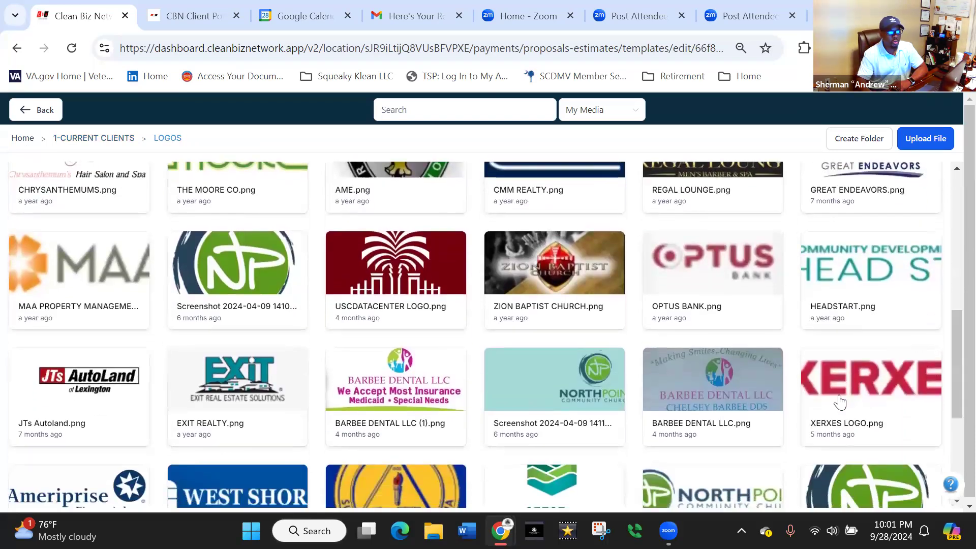
{"action": "left_click", "coordinate": [863, 390]}
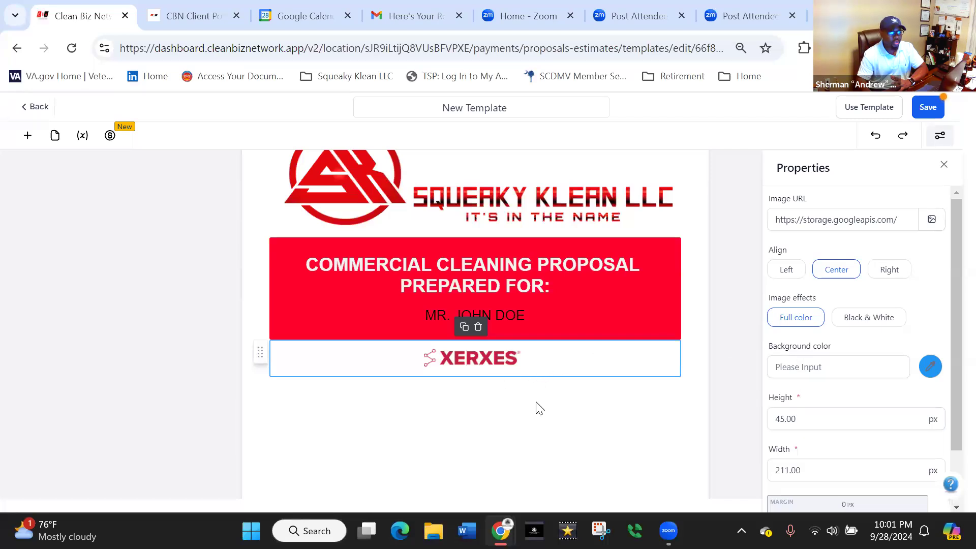
Step: Try the right and left alignments and the Black & White effect on the Xerxes logo, and restore Center and Full color
{"action": "left_click", "coordinate": [543, 331]}
{"action": "left_click", "coordinate": [552, 369]}
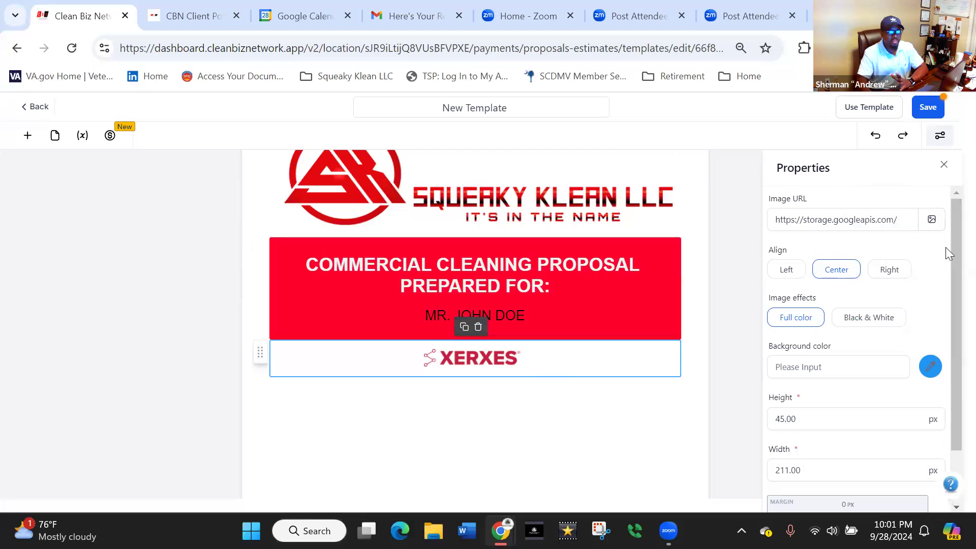
{"action": "left_click", "coordinate": [893, 272]}
{"action": "left_click", "coordinate": [786, 271]}
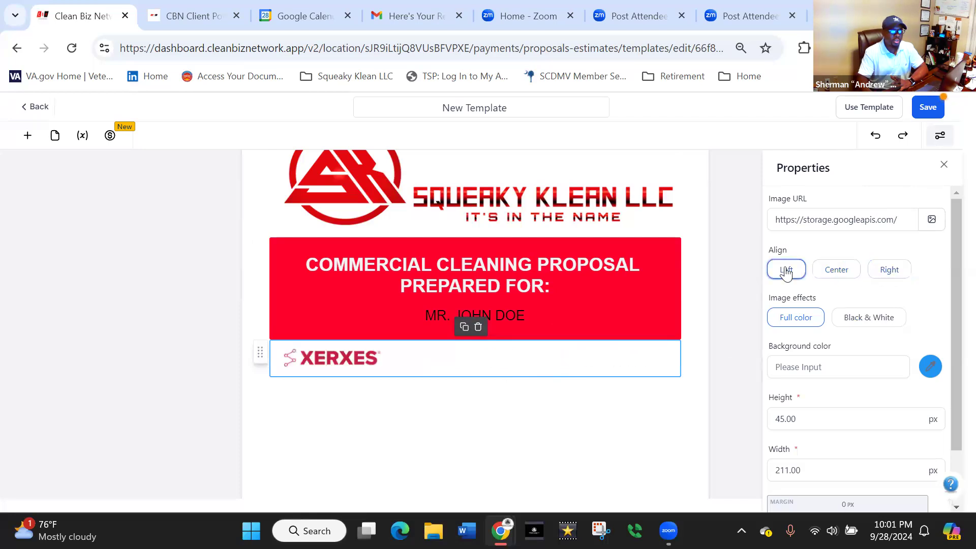
{"action": "left_click", "coordinate": [837, 270]}
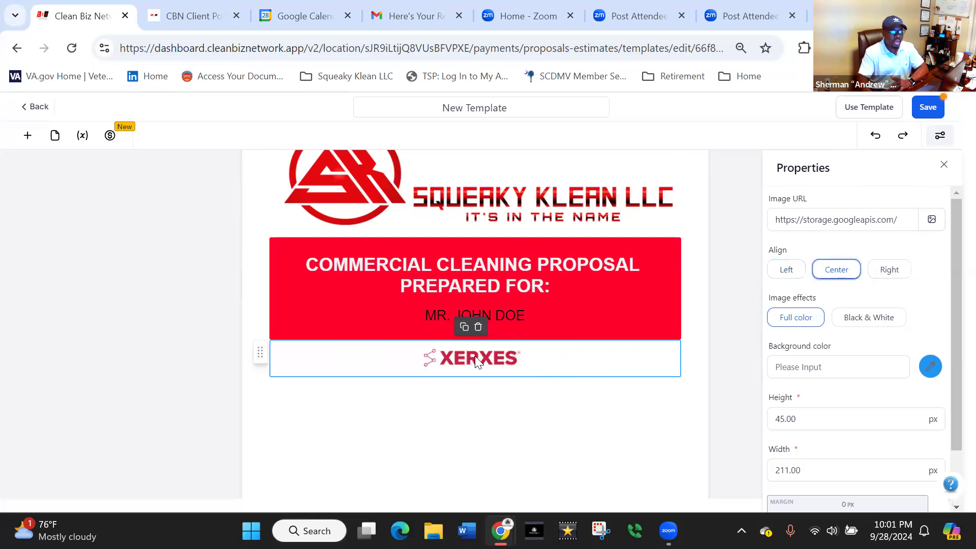
{"action": "left_click", "coordinate": [878, 328]}
{"action": "left_click", "coordinate": [804, 322]}
Step: Check the company logo's dimensions and set the Xerxes logo's height to 200 px
{"action": "left_click_drag", "start_coordinate": [952, 297], "coordinate": [952, 324]}
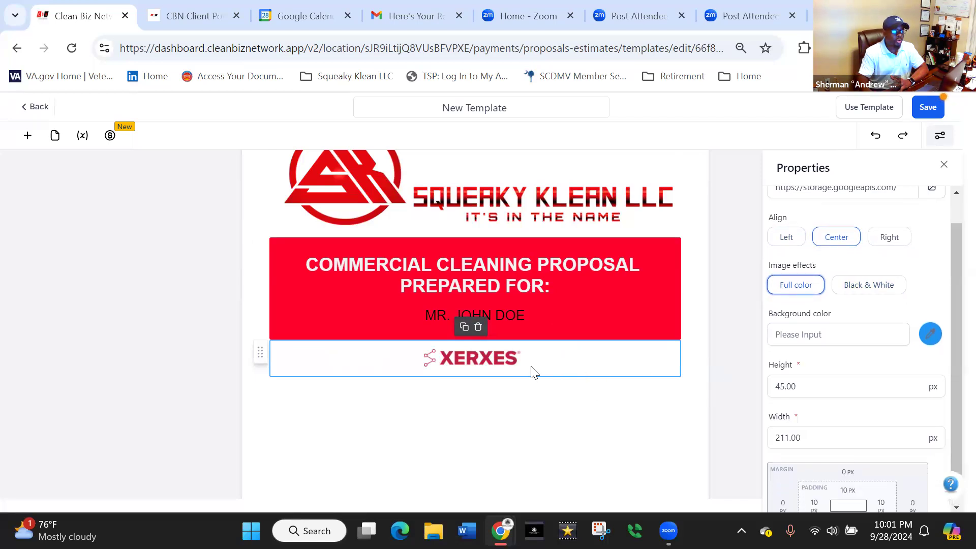
{"action": "left_click_drag", "start_coordinate": [804, 388], "coordinate": [772, 387]}
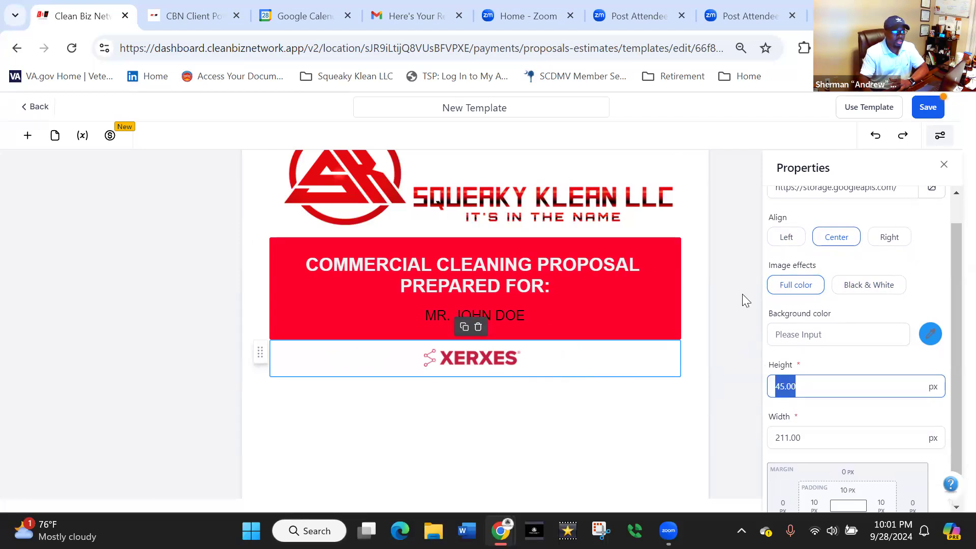
{"action": "left_click", "coordinate": [610, 217]}
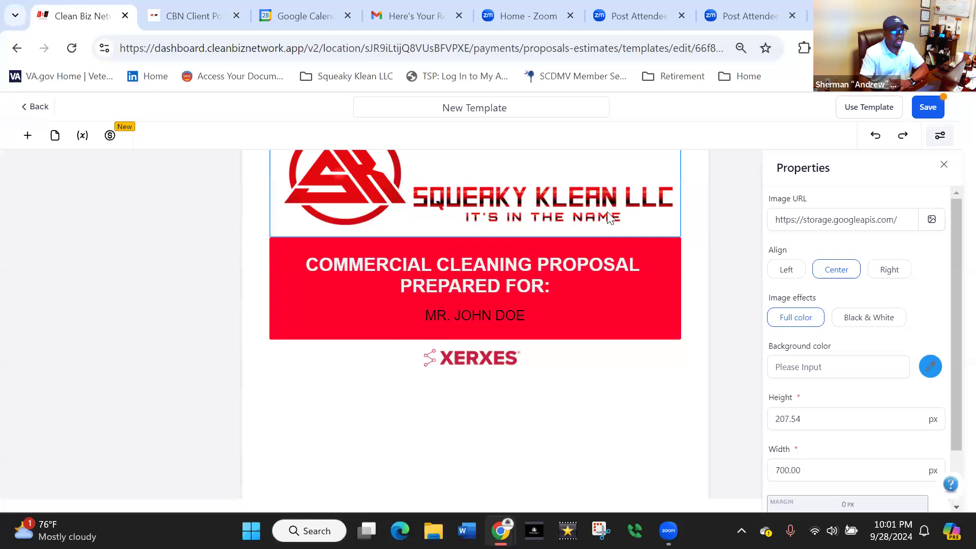
{"action": "left_click", "coordinate": [578, 373]}
{"action": "left_click", "coordinate": [778, 422]}
{"action": "left_click_drag", "start_coordinate": [790, 422], "coordinate": [778, 414]}
{"action": "type", "text": "200"}
Step: Try a width of 700 px for the Xerxes logo and settle on 500 px
{"action": "left_click", "coordinate": [817, 468]}
{"action": "left_click_drag", "start_coordinate": [803, 470], "coordinate": [770, 481]}
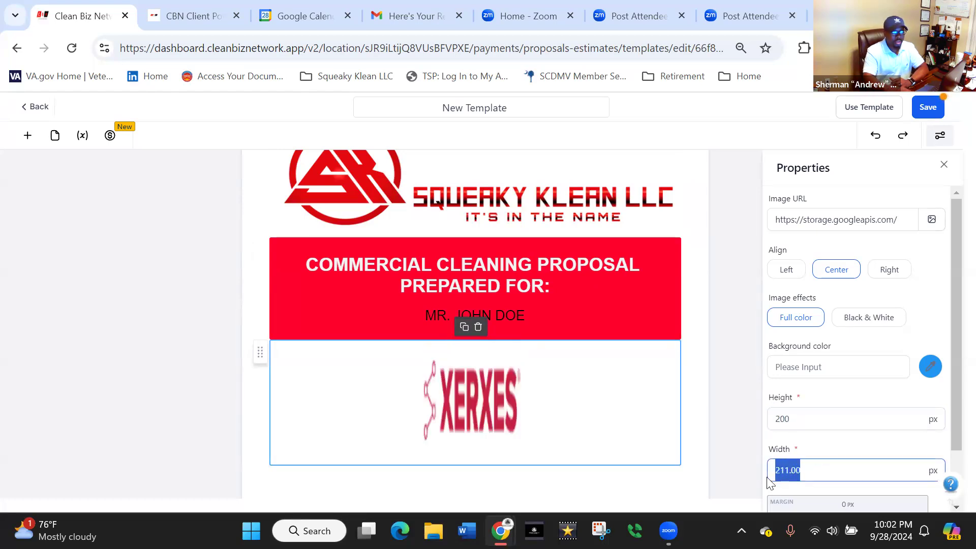
{"action": "type", "text": "700"}
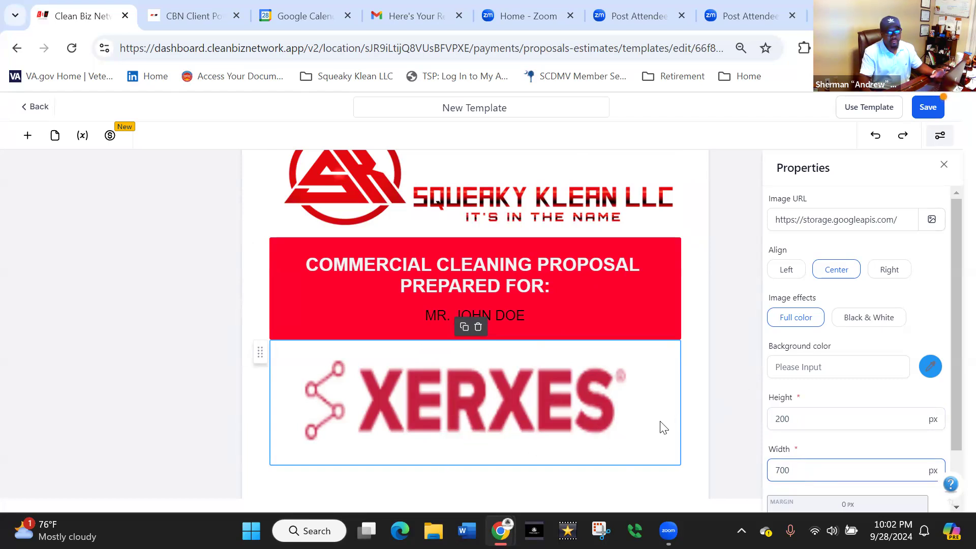
{"action": "double_click", "coordinate": [781, 471]}
{"action": "type", "text": "500"}
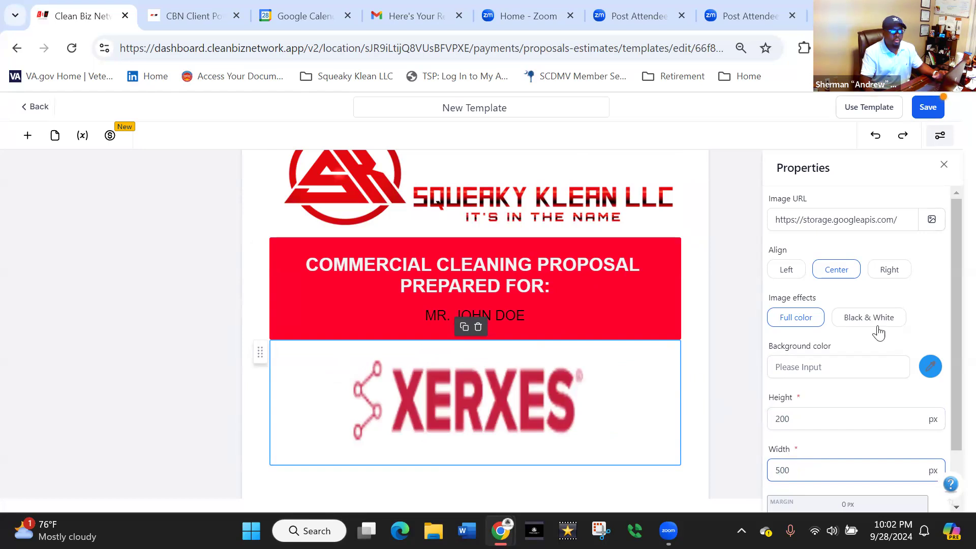
Step: Add a text block below the Xerxes logo and replace its heading with "SEPTEMBER 29, 2024"
{"action": "scroll", "coordinate": [583, 285], "scroll_direction": "down", "scroll_amount": 3}
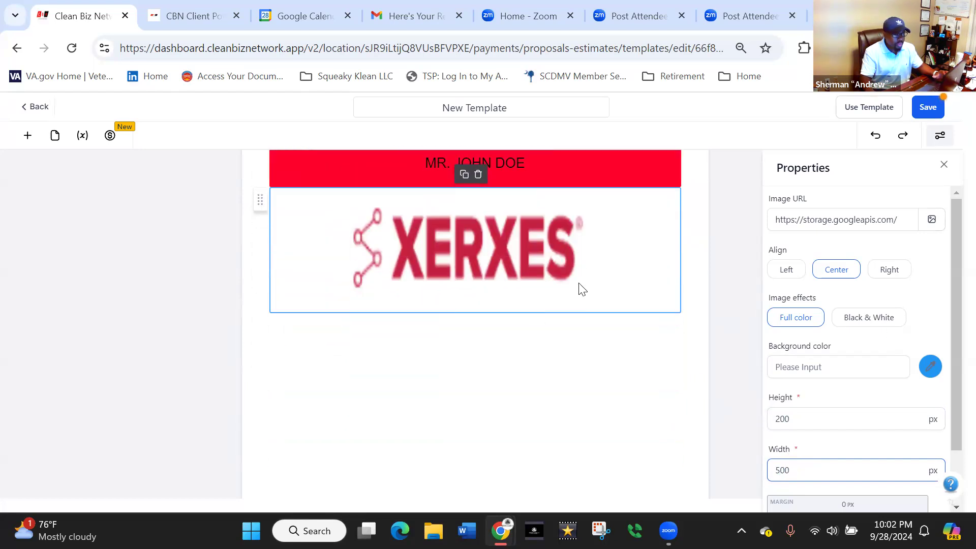
{"action": "left_click", "coordinate": [27, 135]}
{"action": "left_click_drag", "start_coordinate": [49, 249], "coordinate": [308, 366]}
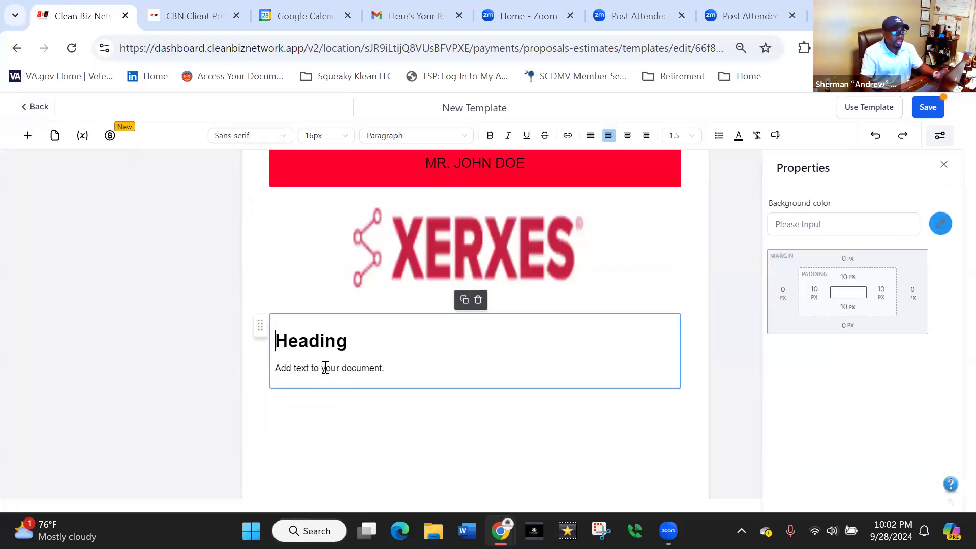
{"action": "left_click_drag", "start_coordinate": [351, 343], "coordinate": [275, 342]}
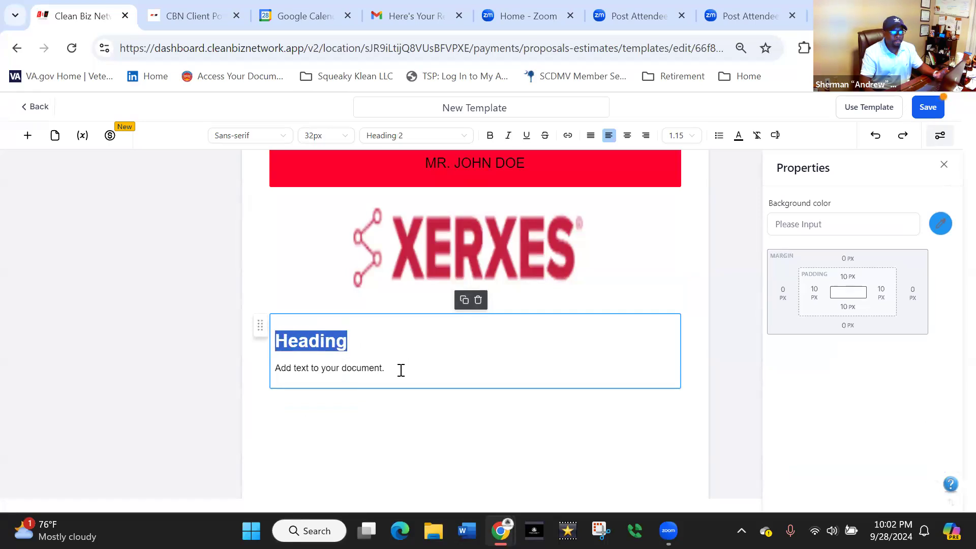
{"action": "type", "text": "M"}
{"action": "key", "text": "BackSpace"}
{"action": "type", "text": "SEPTEM"}
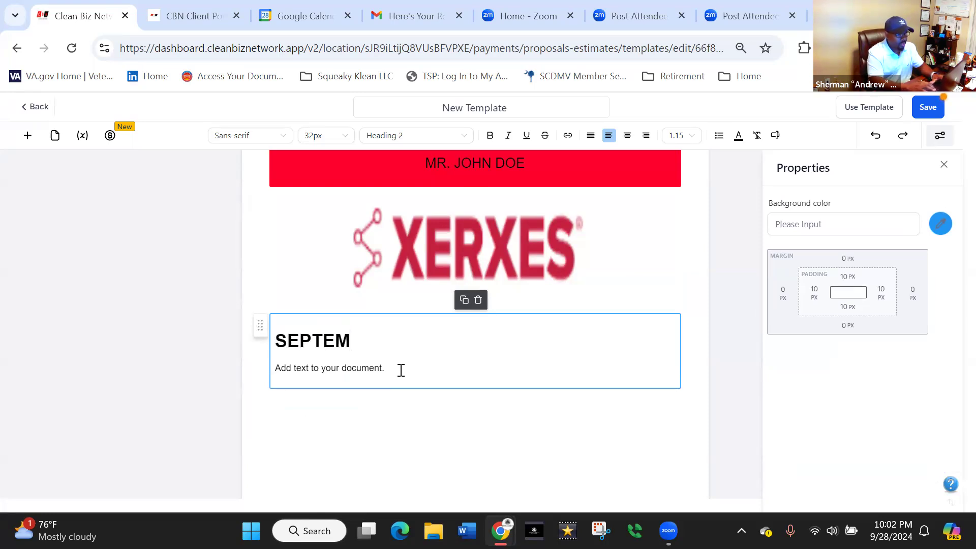
{"action": "type", "text": "BER 29"}
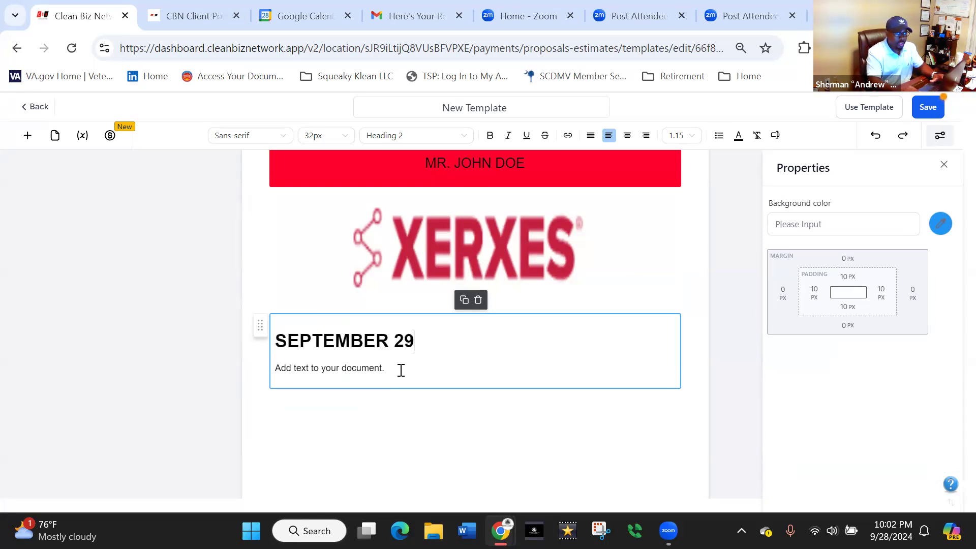
{"action": "type", "text": ", 2024"}
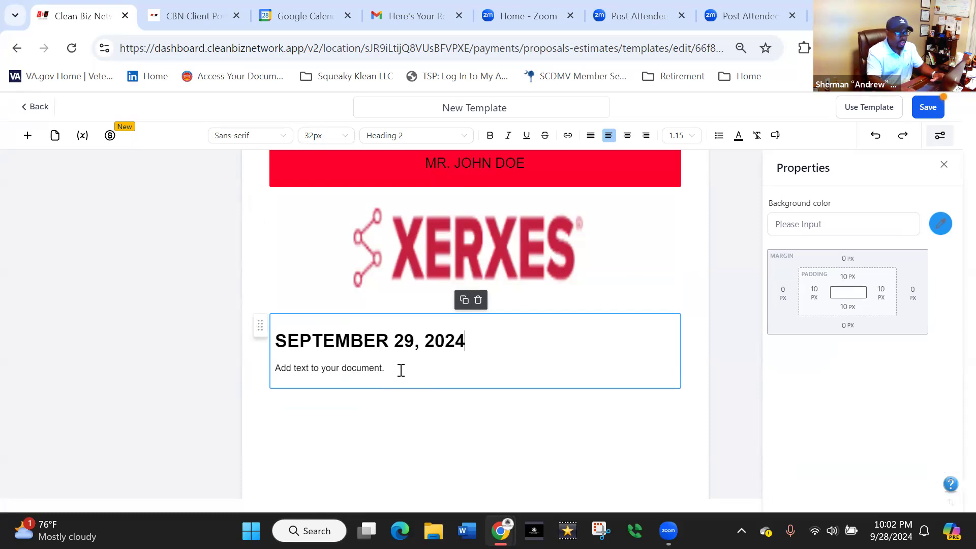
Step: Replace the placeholder text under the date heading with "THIS PROPOSAL IS VALID FOR 30 DAYS."
{"action": "left_click", "coordinate": [386, 368]}
{"action": "left_click_drag", "start_coordinate": [361, 376], "coordinate": [276, 375]}
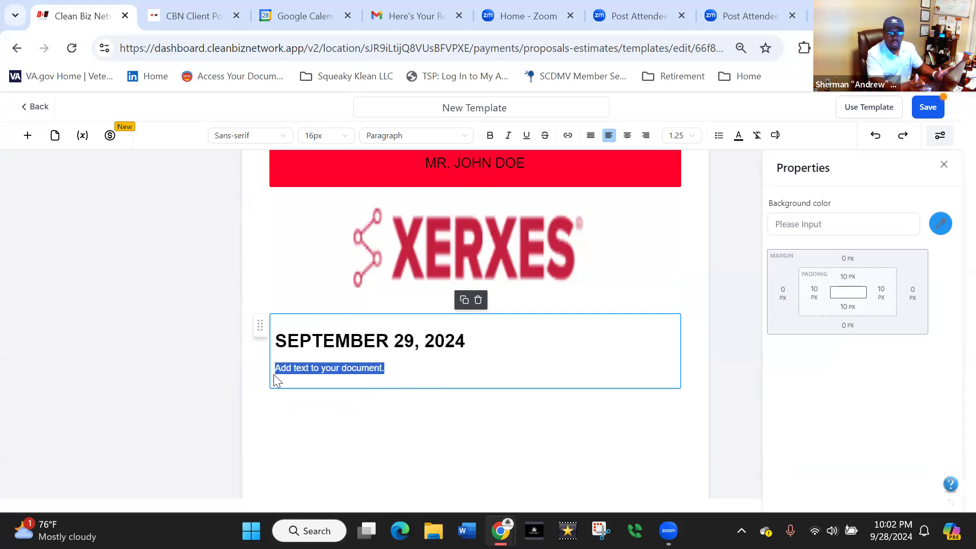
{"action": "type", "text": "THIS PRPO"}
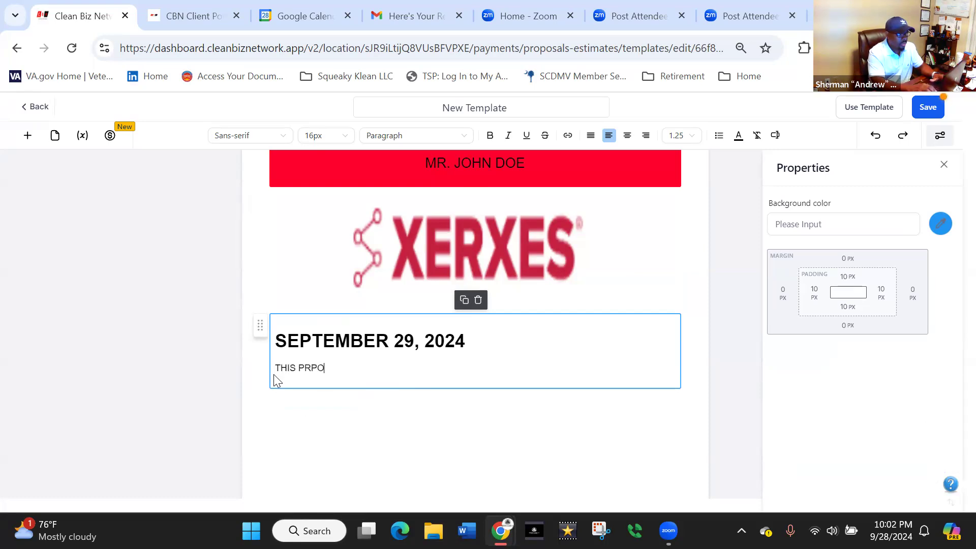
{"action": "key", "text": "BackSpace"}
{"action": "key", "text": "BackSpace"}
{"action": "type", "text": "OPOSAL IS VALI"}
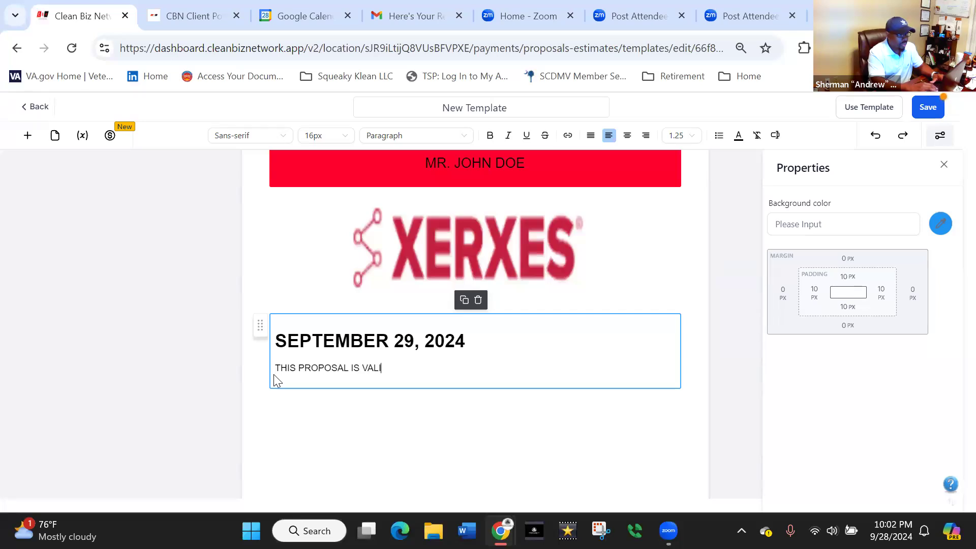
{"action": "type", "text": "D FOR 30"}
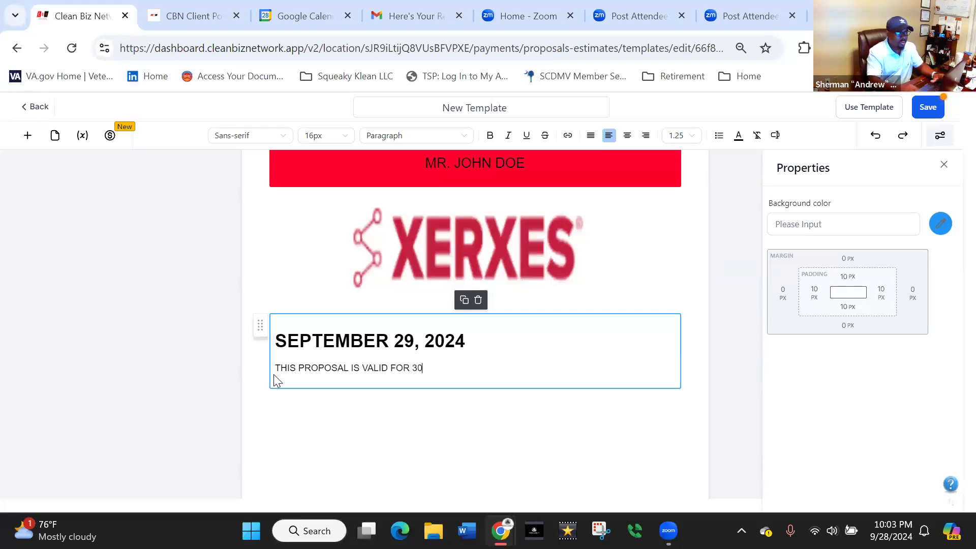
{"action": "type", "text": " DAYS"}
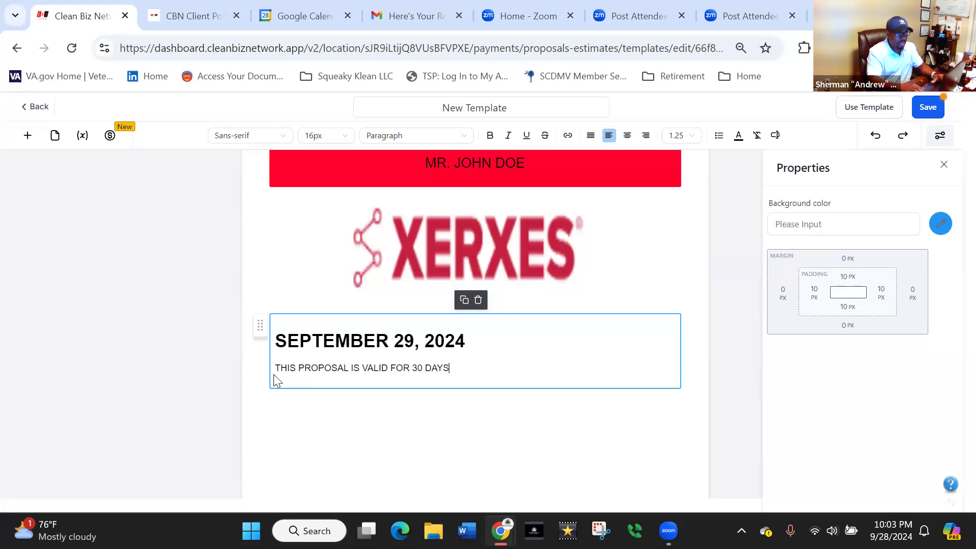
{"action": "type", "text": "."}
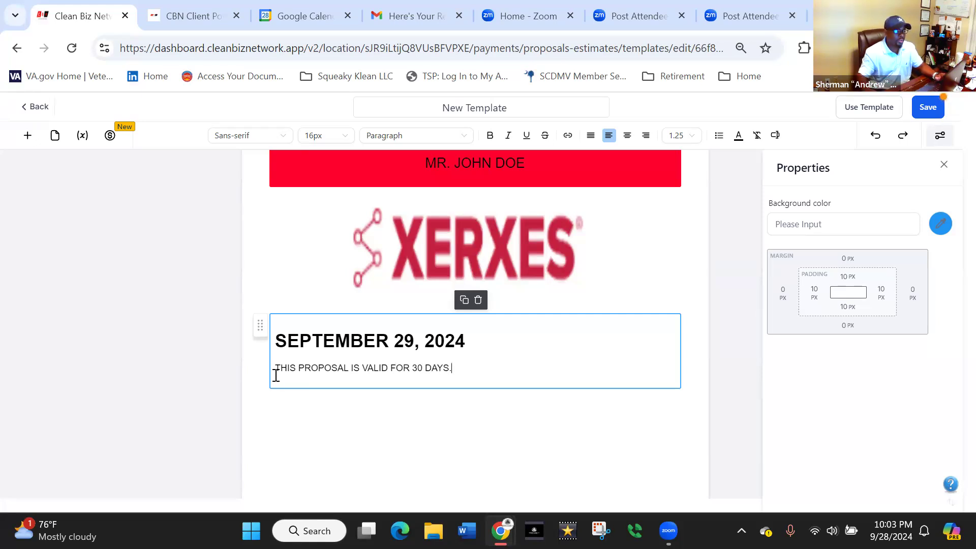
Step: Center both the proposal validity line and the date heading in the text block
{"action": "left_click", "coordinate": [628, 136]}
{"action": "left_click", "coordinate": [465, 343]}
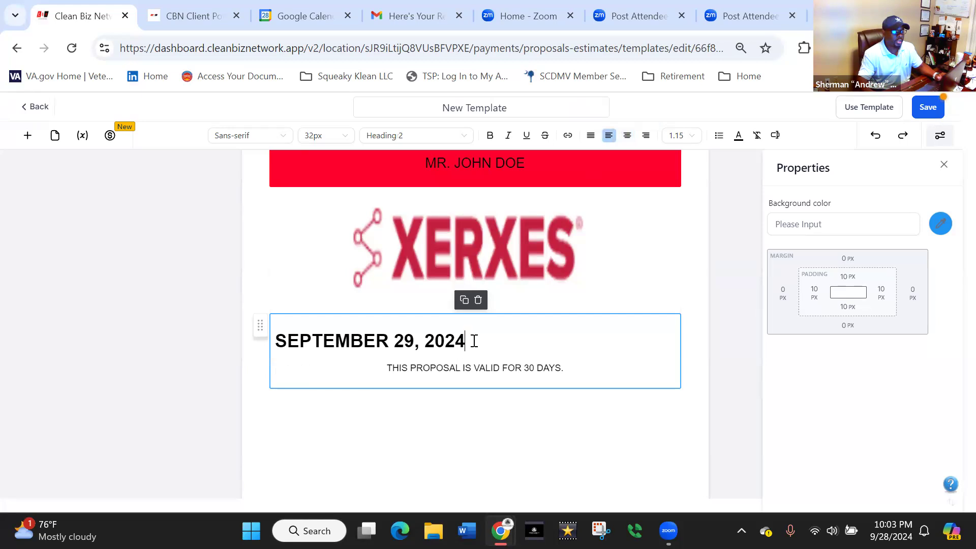
{"action": "left_click", "coordinate": [628, 136]}
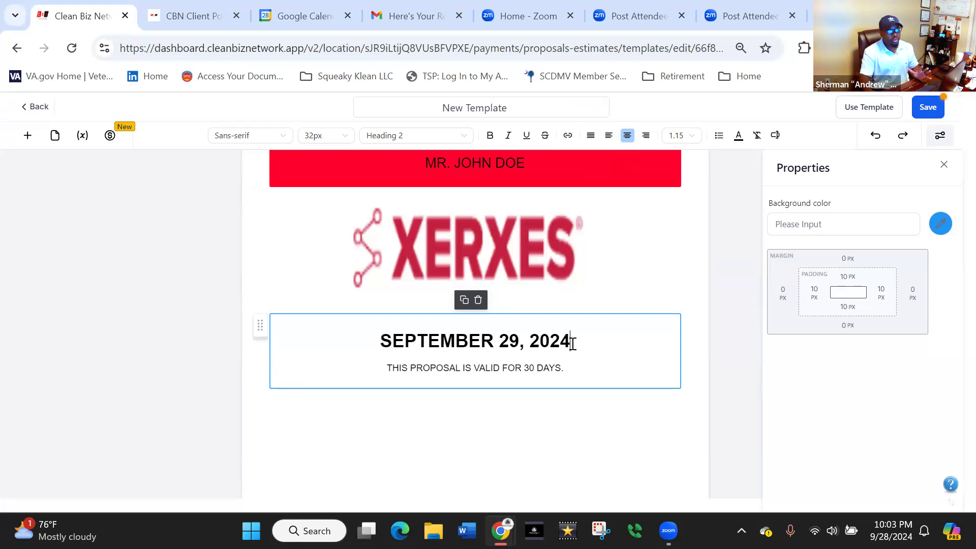
Step: Replace the typed date heading with the Contact/Today's Date custom value, found by searching for DATE
{"action": "left_click_drag", "start_coordinate": [566, 341], "coordinate": [383, 333]}
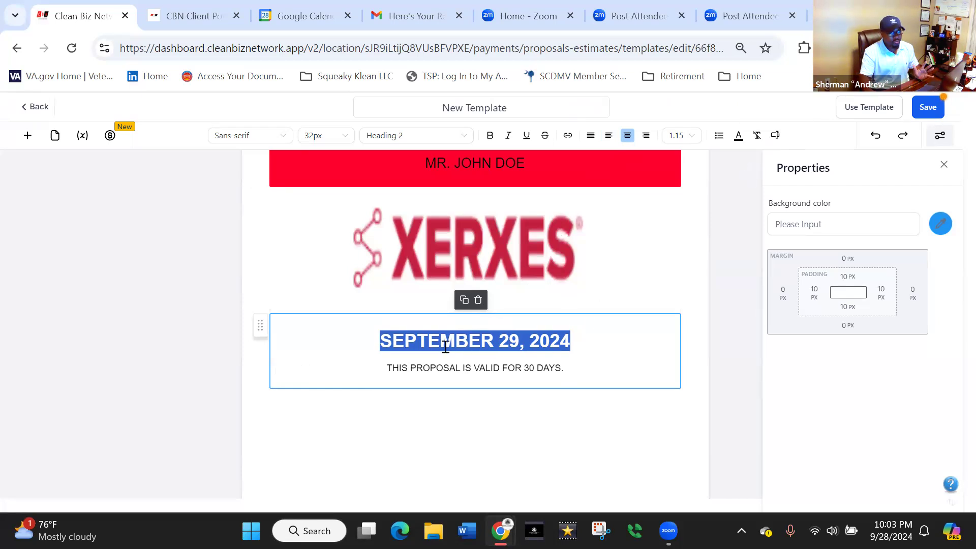
{"action": "left_click", "coordinate": [775, 137]}
{"action": "left_click", "coordinate": [719, 161]}
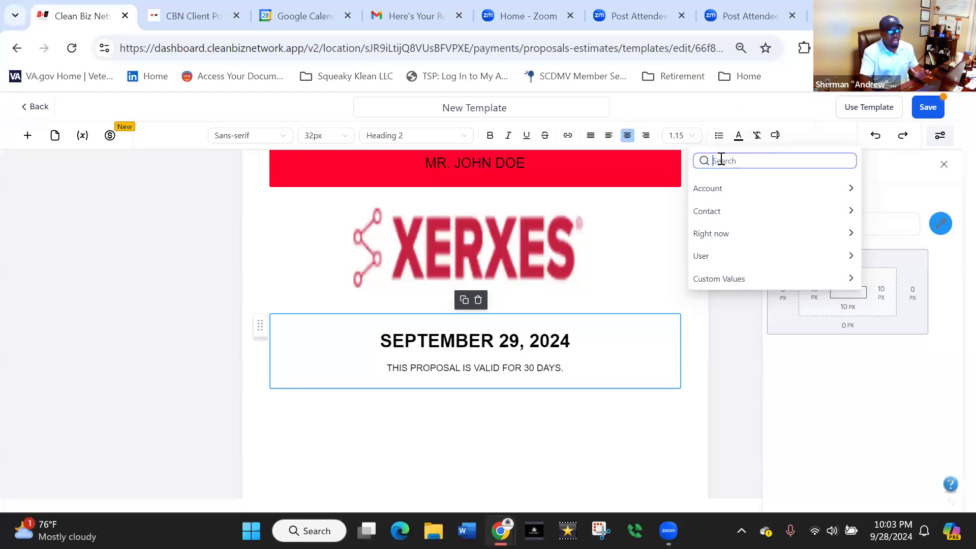
{"action": "type", "text": "DATE"}
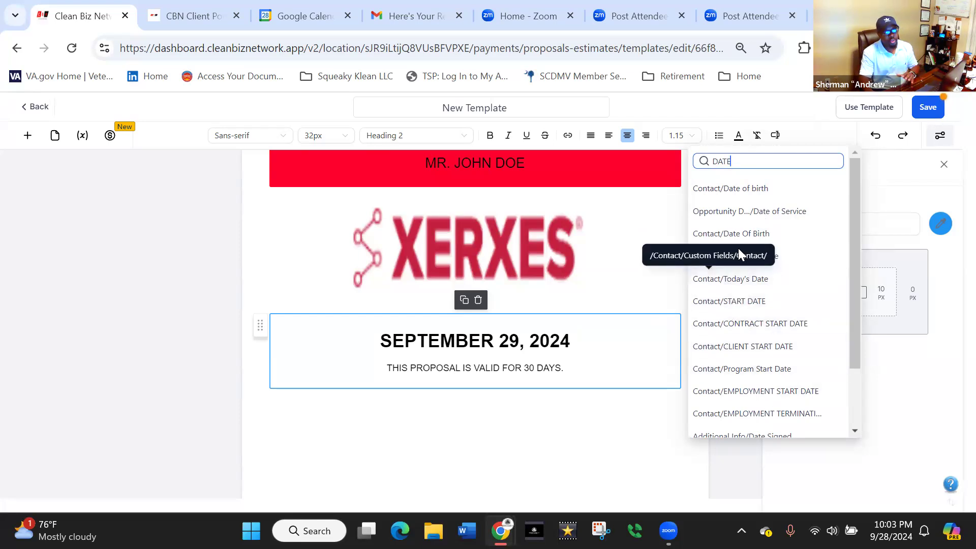
{"action": "left_click", "coordinate": [736, 280]}
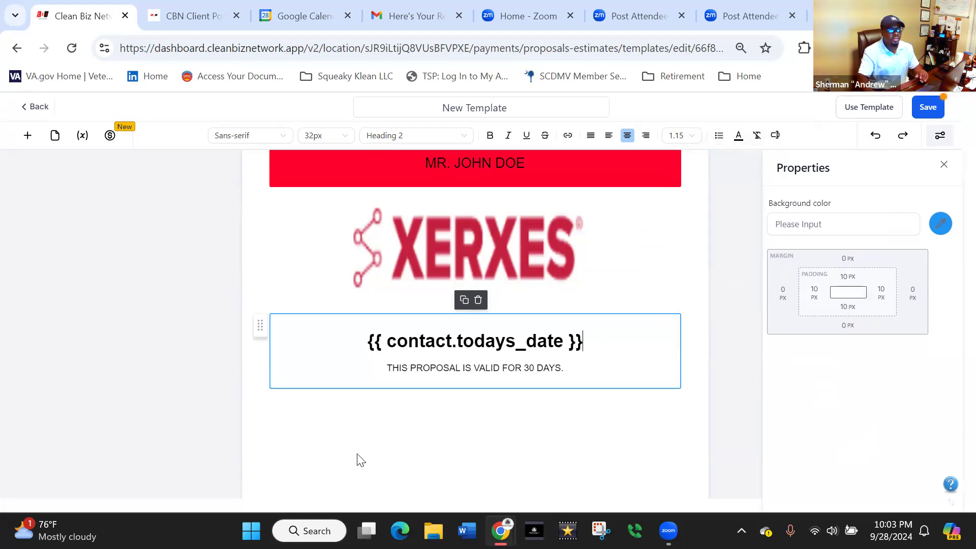
Step: Review the cover page and add a blank second page below it
{"action": "scroll", "coordinate": [356, 447], "scroll_direction": "up", "scroll_amount": 5}
{"action": "scroll", "coordinate": [362, 405], "scroll_direction": "down", "scroll_amount": 2}
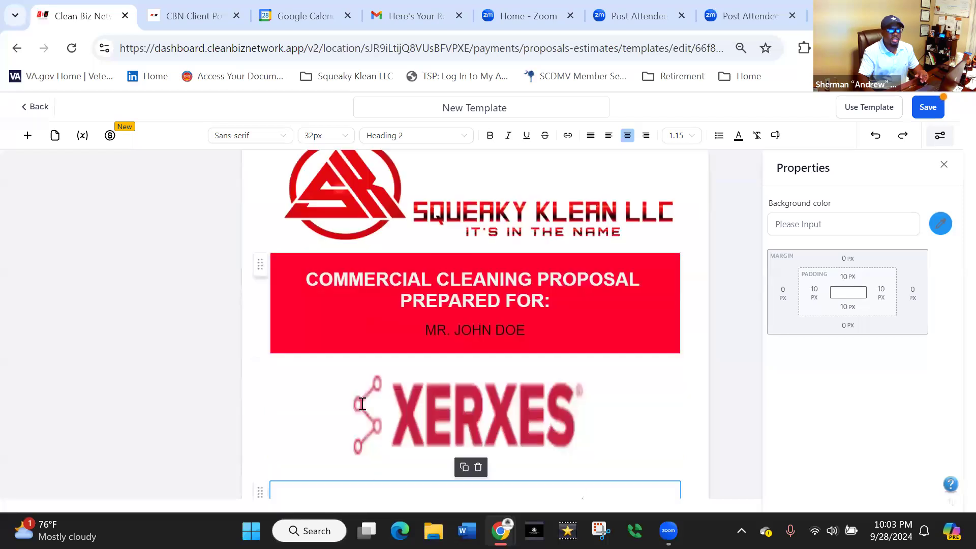
{"action": "scroll", "coordinate": [362, 405], "scroll_direction": "up", "scroll_amount": 1}
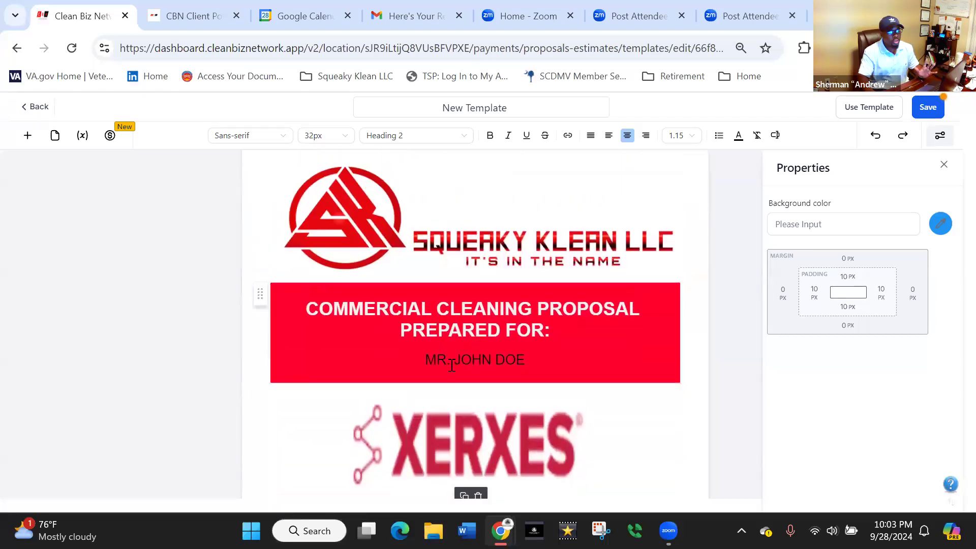
{"action": "scroll", "coordinate": [267, 260], "scroll_direction": "down", "scroll_amount": 1}
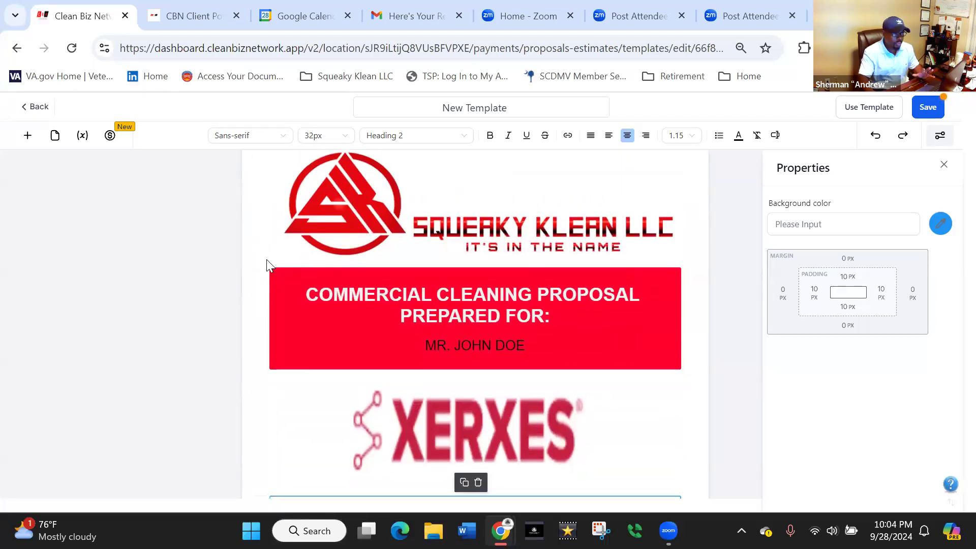
{"action": "scroll", "coordinate": [266, 259], "scroll_direction": "down", "scroll_amount": 5}
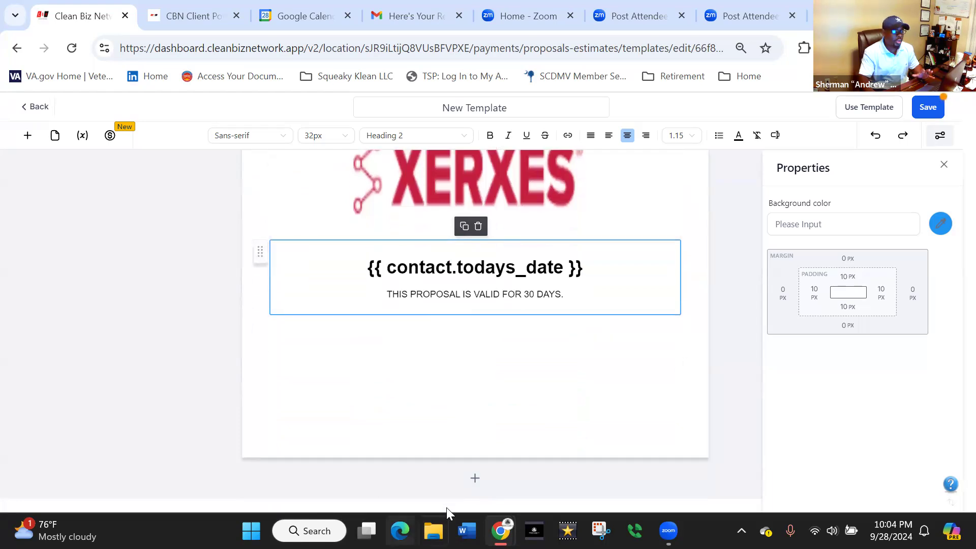
{"action": "left_click", "coordinate": [477, 481]}
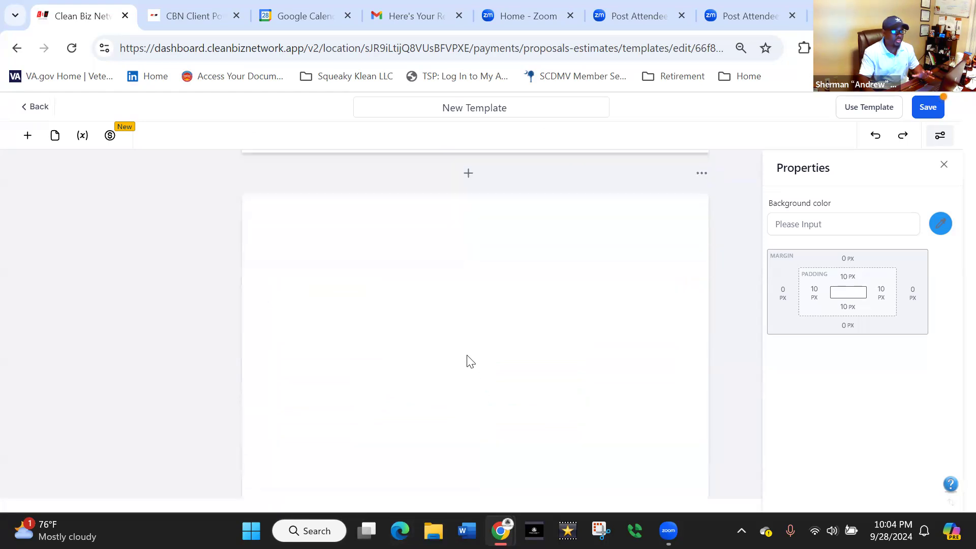
Step: Add an image block to the second page and insert the red SK Logo-with RED LOGO image from the SQUEAKY KLEAN LOGOS folder
{"action": "left_click", "coordinate": [27, 136]}
{"action": "left_click_drag", "start_coordinate": [125, 260], "coordinate": [336, 260]}
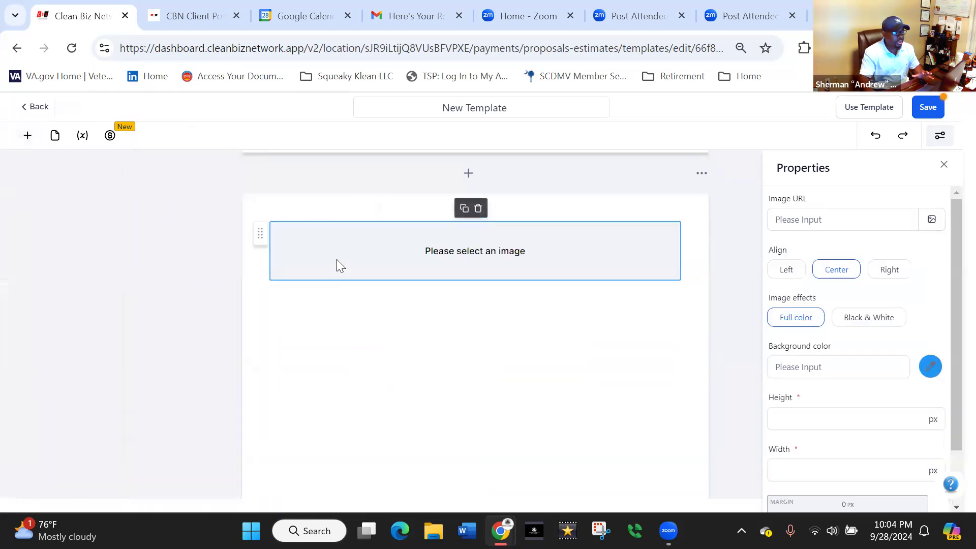
{"action": "left_click", "coordinate": [931, 221]}
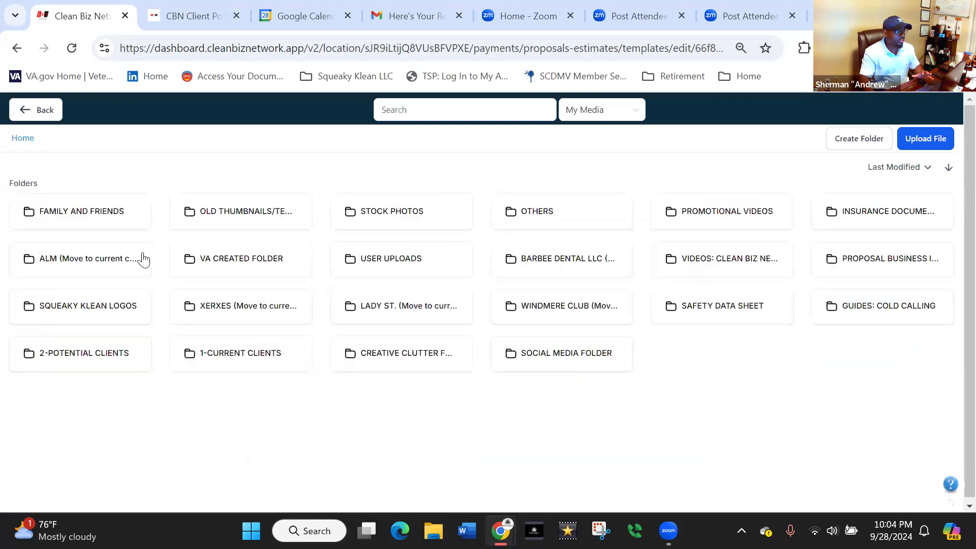
{"action": "double_click", "coordinate": [67, 308]}
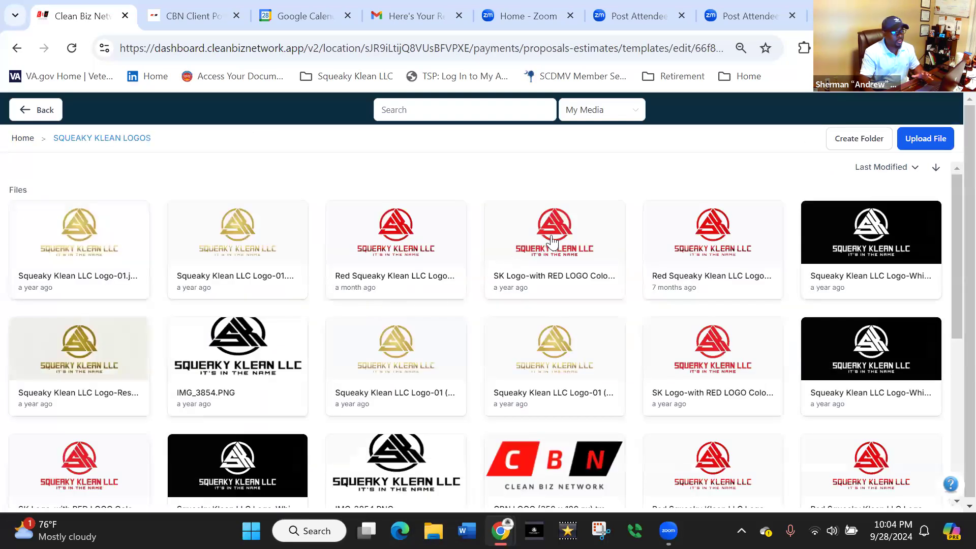
{"action": "left_click", "coordinate": [553, 241]}
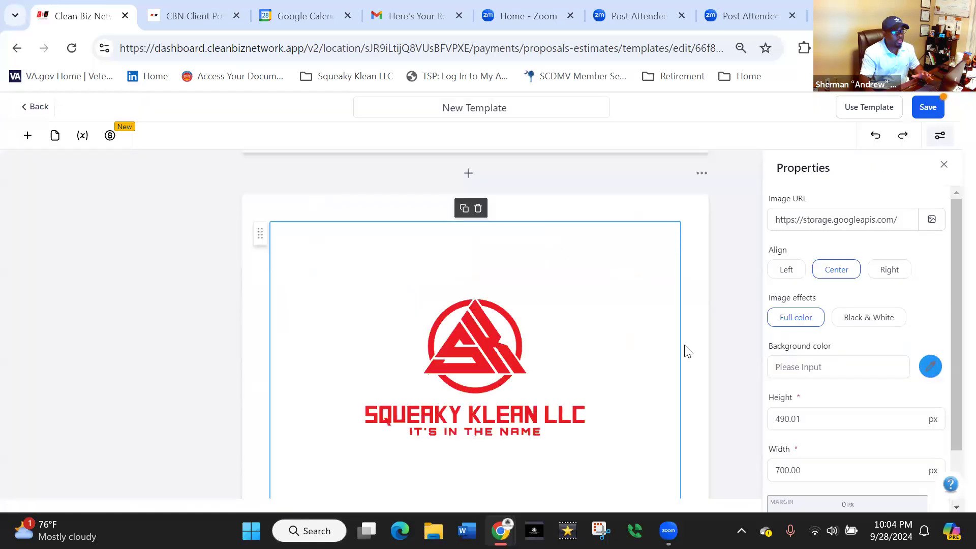
Step: Set the second-page logo's height to 200 px, try a width of 200 px and settle on 500 px
{"action": "scroll", "coordinate": [621, 304], "scroll_direction": "down", "scroll_amount": 2}
{"action": "left_click_drag", "start_coordinate": [816, 418], "coordinate": [767, 421]}
{"action": "type", "text": "200"}
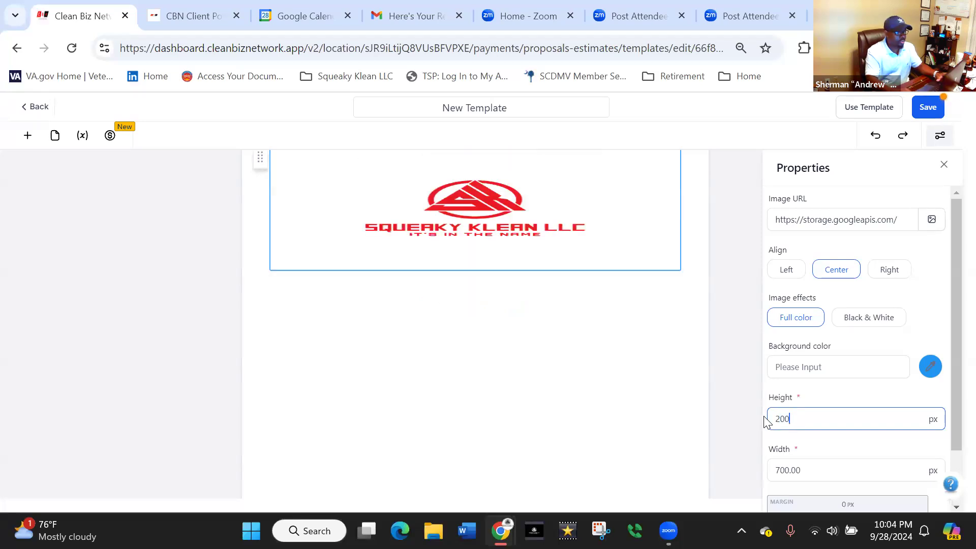
{"action": "key", "text": "Tab"}
{"action": "type", "text": "200"}
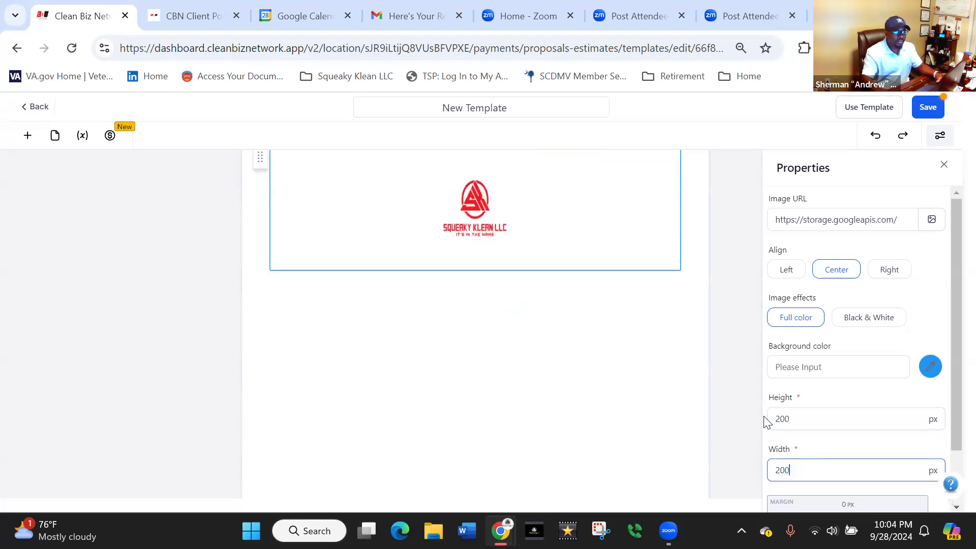
{"action": "key", "text": "BackSpace"}
{"action": "key", "text": "BackSpace"}
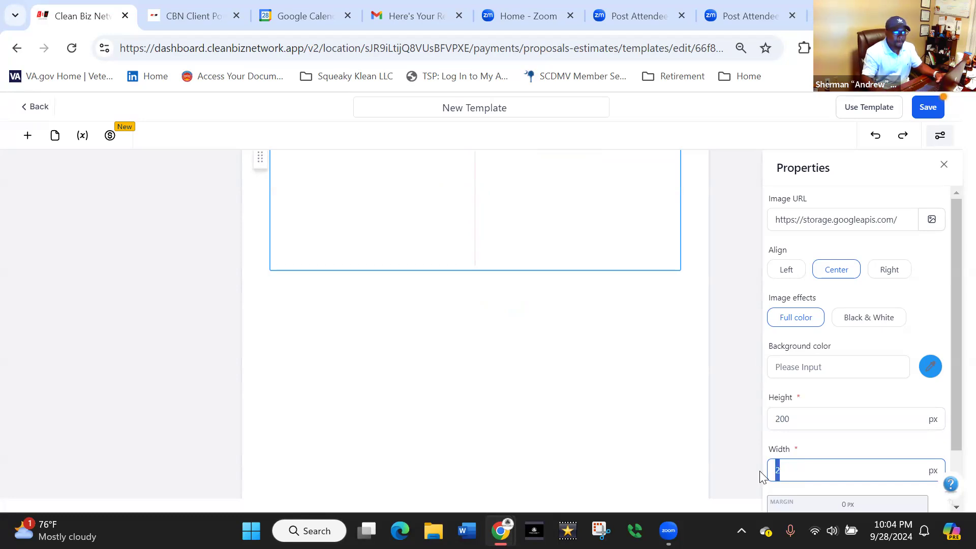
{"action": "type", "text": "500"}
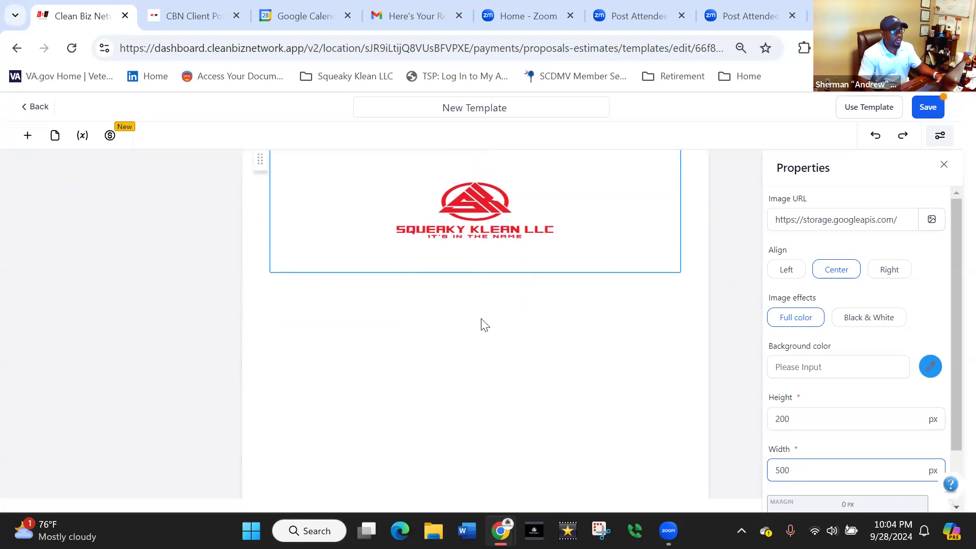
Step: Add a text block below the second-page logo and clear its placeholder heading and body text
{"action": "left_click", "coordinate": [28, 136]}
{"action": "left_click_drag", "start_coordinate": [45, 254], "coordinate": [299, 312]}
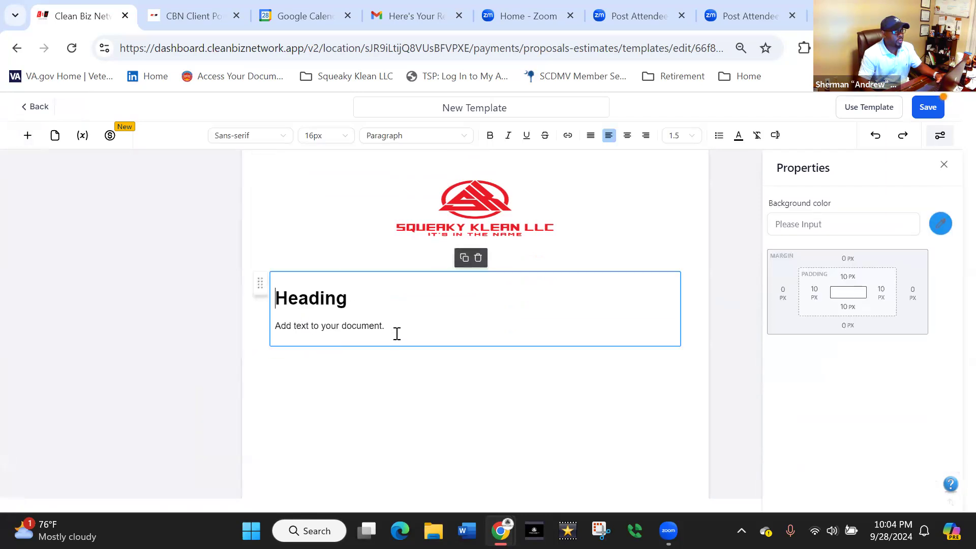
{"action": "left_click_drag", "start_coordinate": [395, 322], "coordinate": [277, 291]}
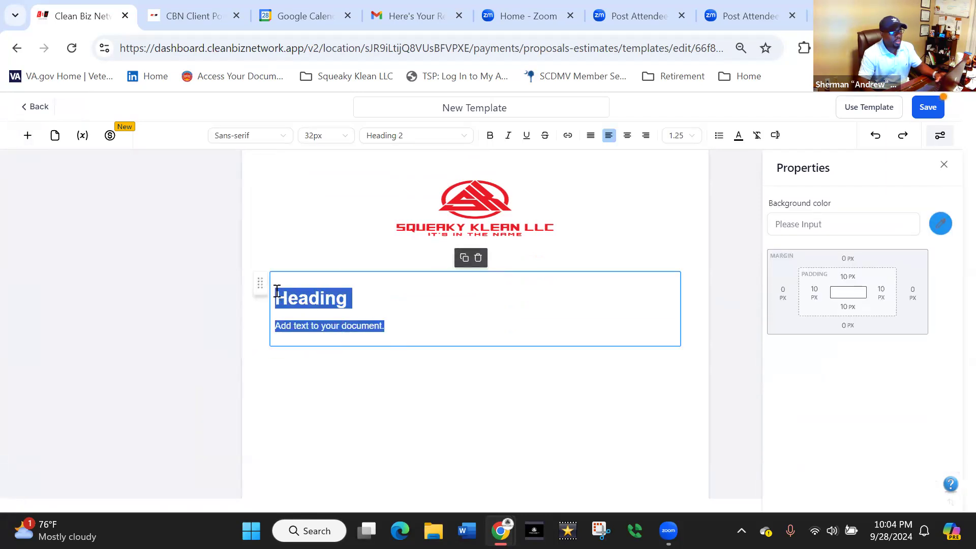
{"action": "key", "text": "BackSpace"}
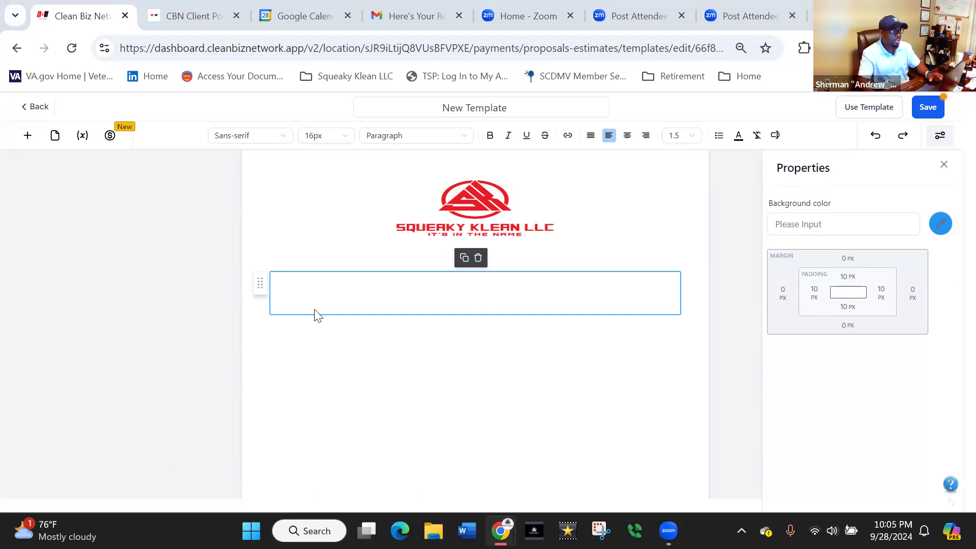
{"action": "left_click", "coordinate": [310, 289]}
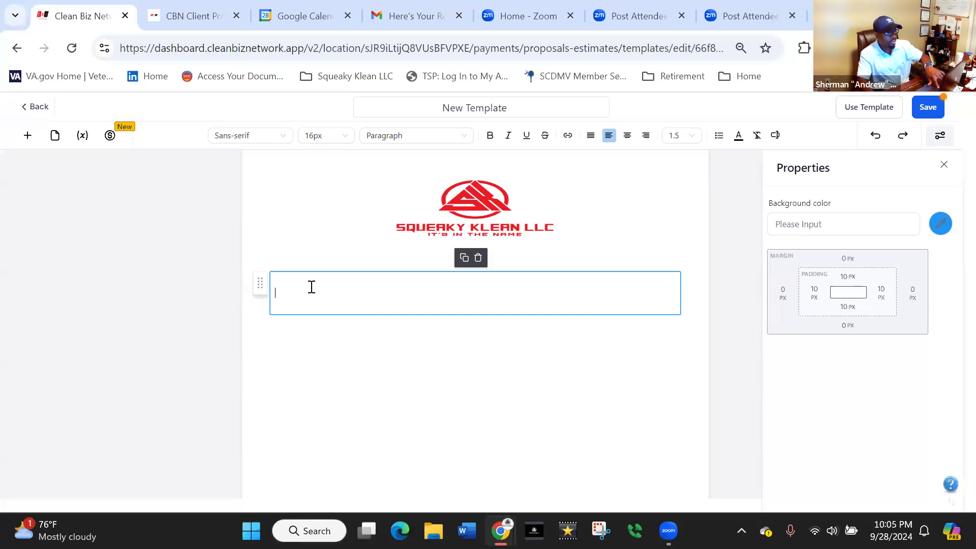
Step: Paste the prepared thank-you letter and the list of key cleaning team qualities into the empty text block on the second page
{"action": "key", "text": "ctrl+v"}
{"action": "scroll", "coordinate": [330, 305], "scroll_direction": "up", "scroll_amount": 3}
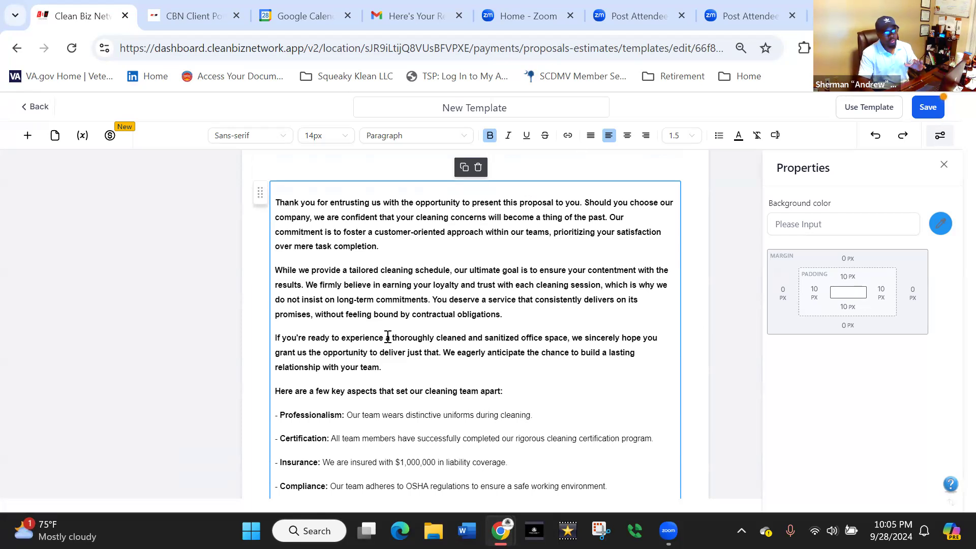
{"action": "scroll", "coordinate": [360, 296], "scroll_direction": "down", "scroll_amount": 1}
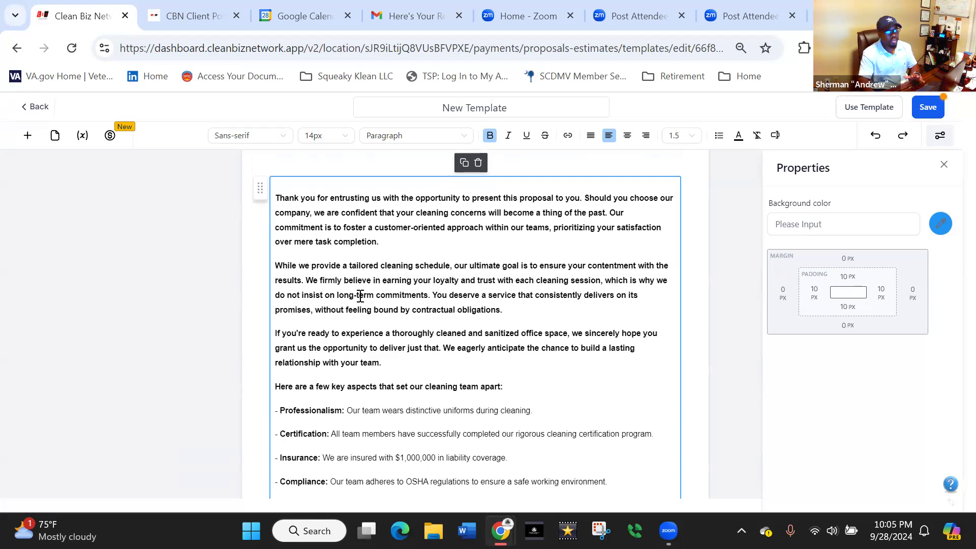
{"action": "scroll", "coordinate": [360, 296], "scroll_direction": "down", "scroll_amount": 2}
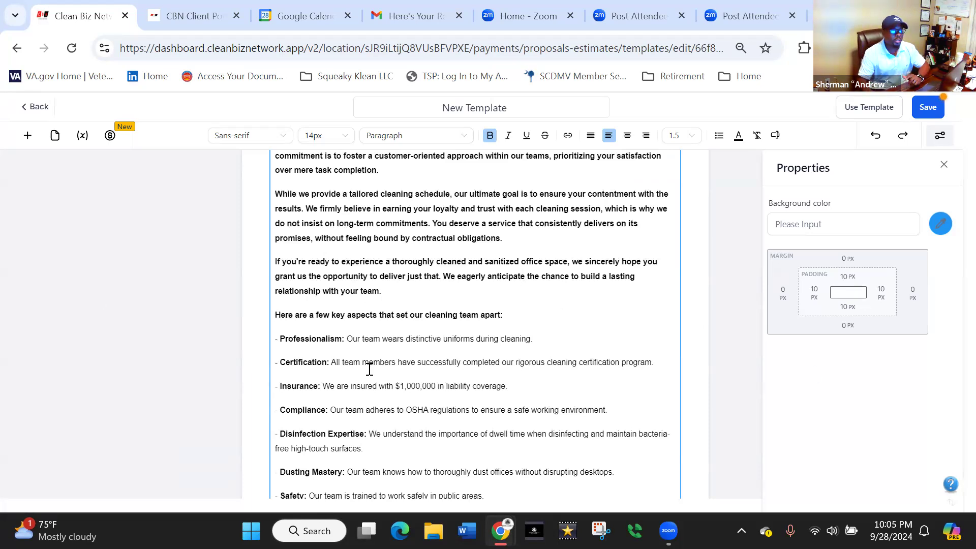
{"action": "scroll", "coordinate": [428, 341], "scroll_direction": "down", "scroll_amount": 3}
Step: Review the cover page and the pasted second-page letter through to its closing line
{"action": "scroll", "coordinate": [430, 340], "scroll_direction": "up", "scroll_amount": 12}
{"action": "scroll", "coordinate": [429, 340], "scroll_direction": "up", "scroll_amount": 8}
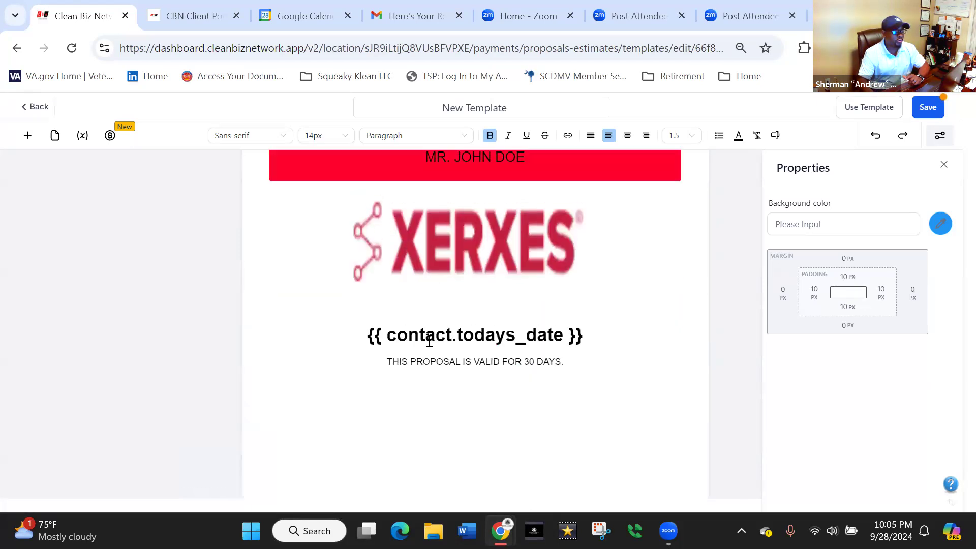
{"action": "scroll", "coordinate": [422, 331], "scroll_direction": "down", "scroll_amount": 3}
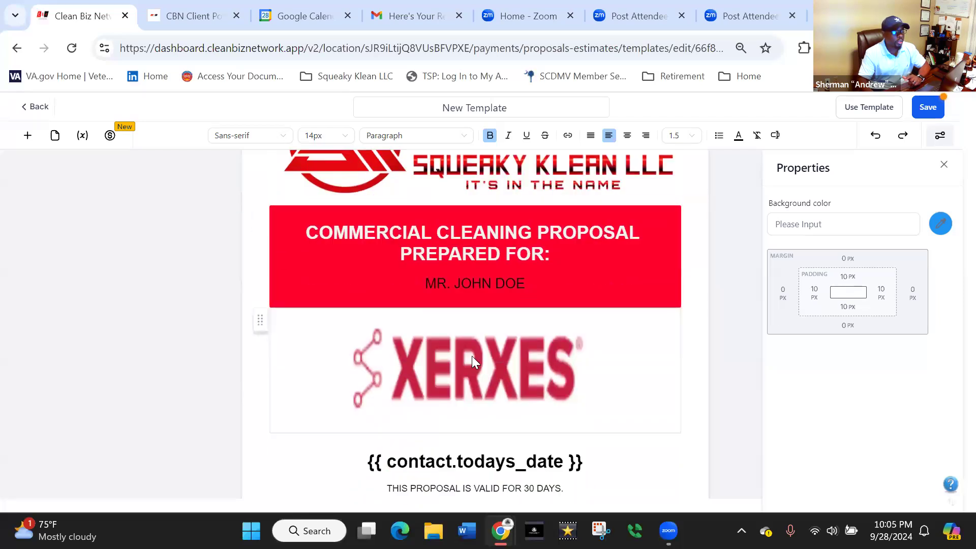
{"action": "scroll", "coordinate": [473, 356], "scroll_direction": "down", "scroll_amount": 5}
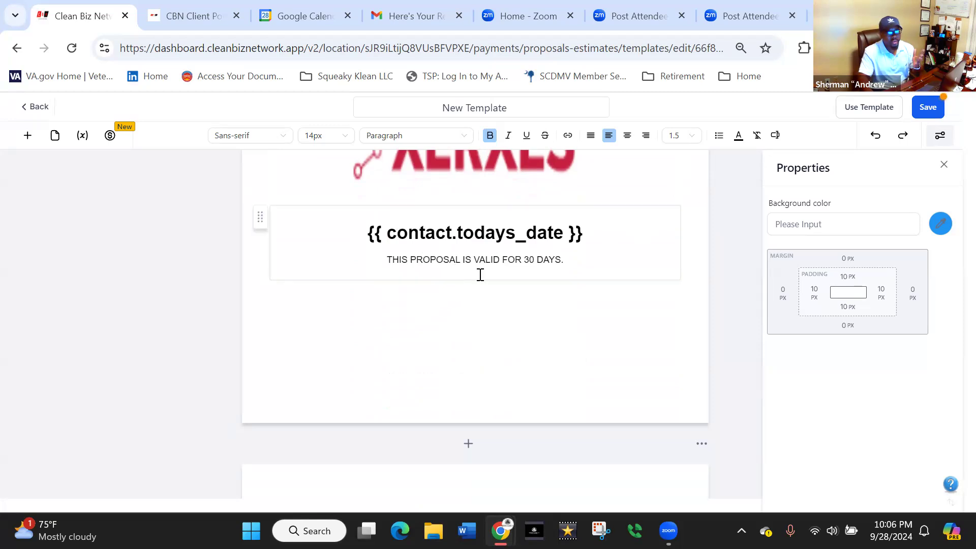
{"action": "scroll", "coordinate": [483, 298], "scroll_direction": "down", "scroll_amount": 9}
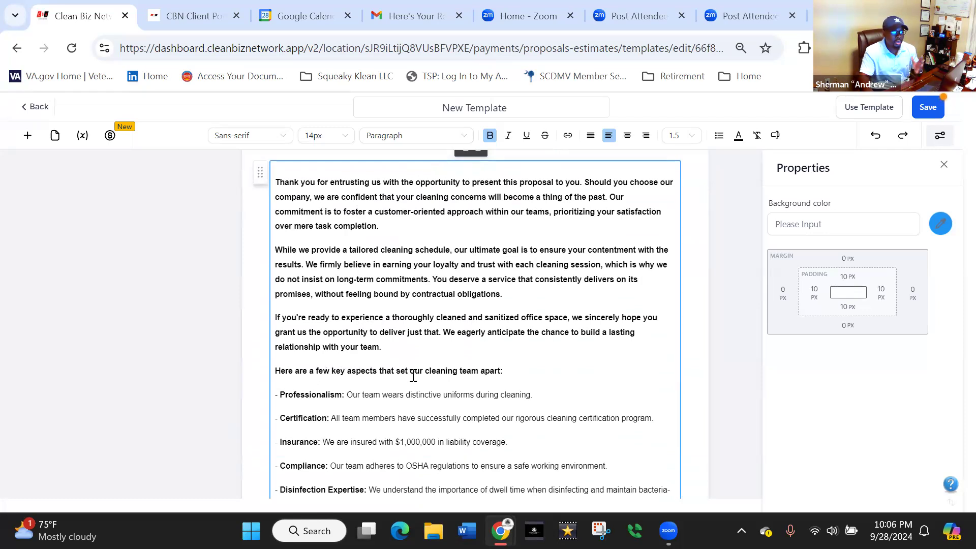
{"action": "scroll", "coordinate": [477, 374], "scroll_direction": "down", "scroll_amount": 6}
{"action": "scroll", "coordinate": [479, 371], "scroll_direction": "down", "scroll_amount": 4}
{"action": "scroll", "coordinate": [479, 375], "scroll_direction": "up", "scroll_amount": 4}
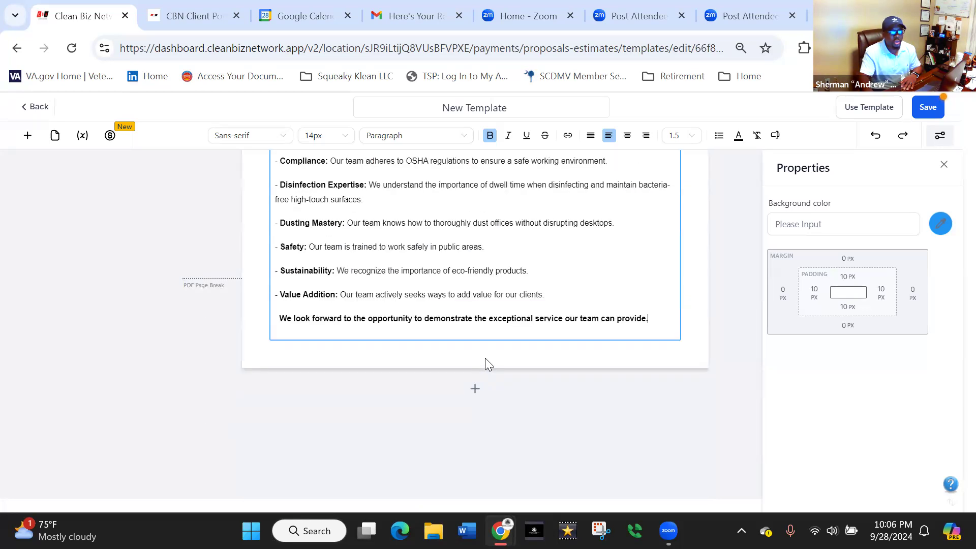
Step: Add a third page below the letter and place a text block on it with the heading SCOPE OF WORK
{"action": "left_click", "coordinate": [470, 392]}
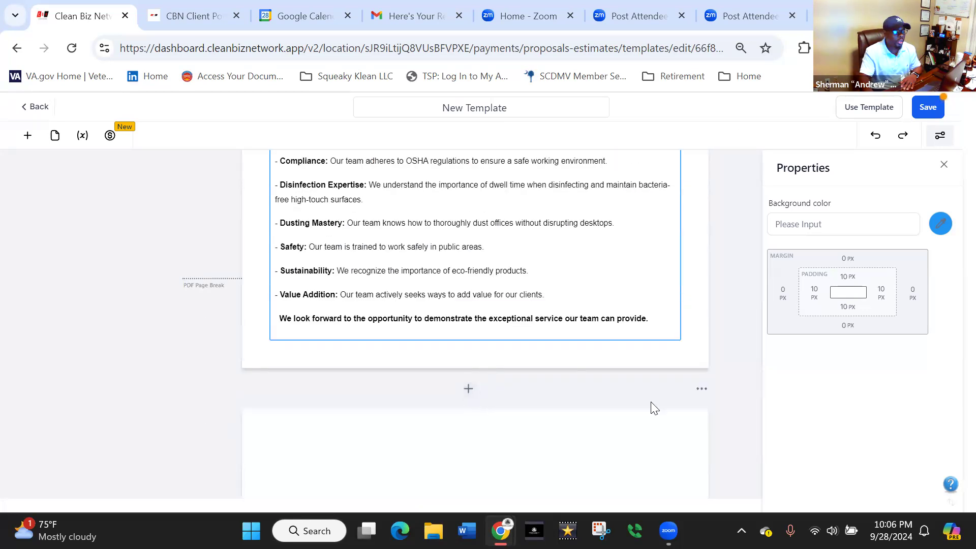
{"action": "scroll", "coordinate": [590, 375], "scroll_direction": "down", "scroll_amount": 1}
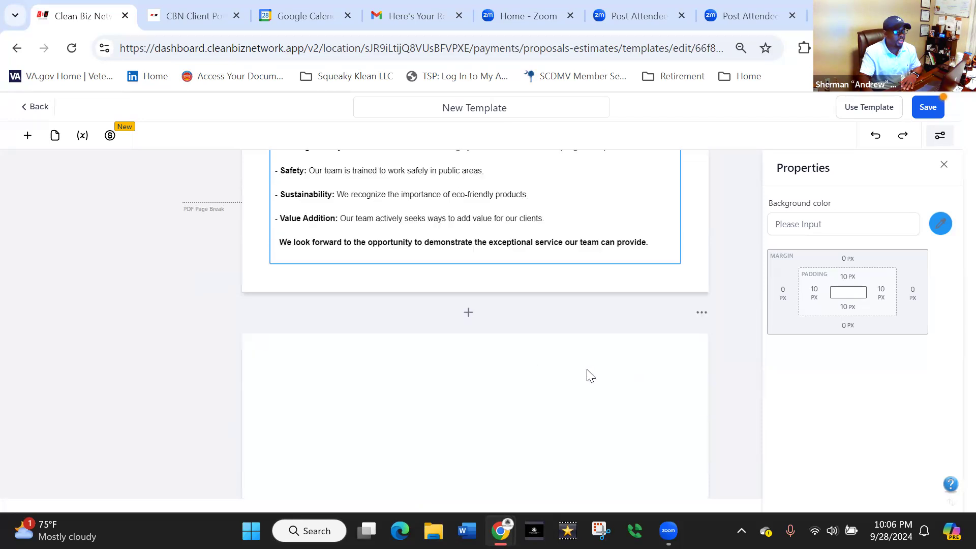
{"action": "left_click", "coordinate": [24, 135]}
{"action": "left_click_drag", "start_coordinate": [25, 242], "coordinate": [275, 386]}
{"action": "type", "text": "SCOPE"}
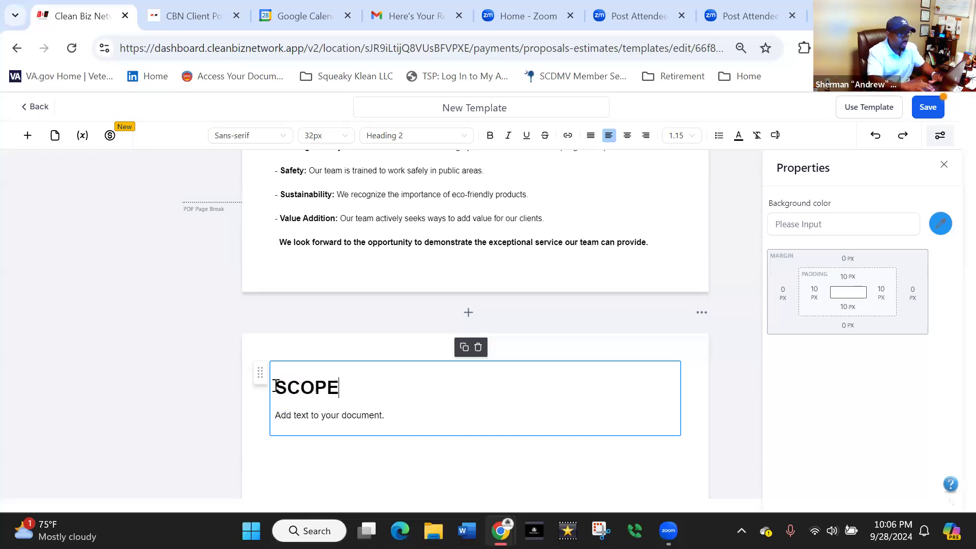
{"action": "type", "text": " OF WORK"}
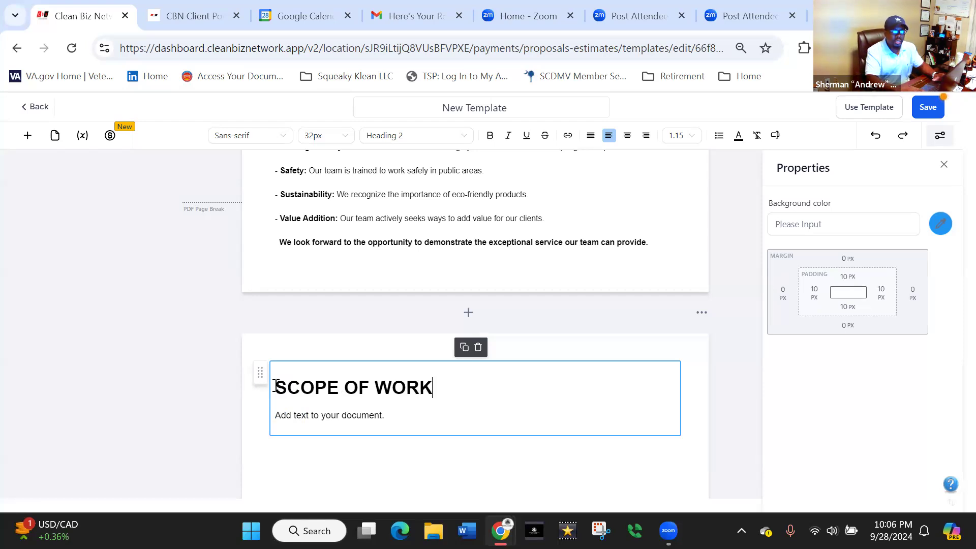
Step: Delete the placeholder body text beneath the SCOPE OF WORK heading
{"action": "key", "text": "Return"}
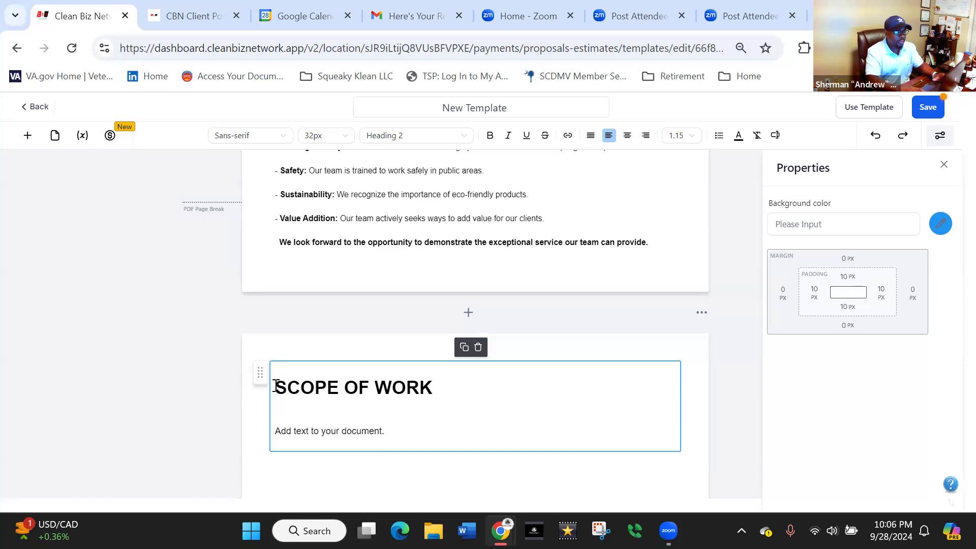
{"action": "key", "text": "Delete"}
{"action": "key", "text": "Delete"}
{"action": "key", "text": "Delete"}
{"action": "key", "text": "Delete"}
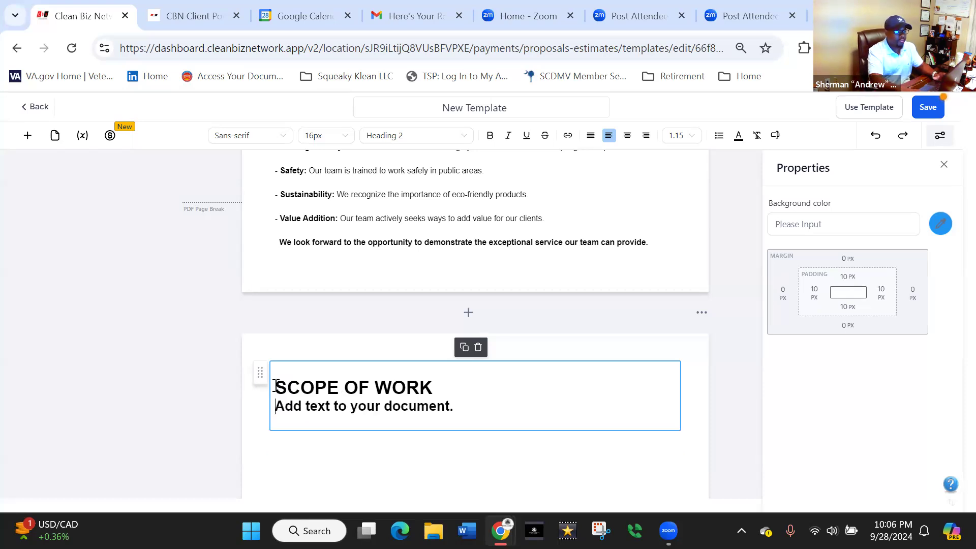
{"action": "key", "text": "Delete"}
{"action": "key", "text": "Delete"}
{"action": "key", "text": "Delete"}
{"action": "key", "text": "Delete"}
{"action": "key", "text": "Delete"}
{"action": "key", "text": "Delete"}
{"action": "key", "text": "Delete"}
{"action": "key", "text": "Delete"}
{"action": "key", "text": "Delete"}
{"action": "key", "text": "Delete"}
{"action": "key", "text": "Delete"}
{"action": "key", "text": "Delete"}
{"action": "key", "text": "Delete"}
{"action": "key", "text": "Delete"}
{"action": "key", "text": "Delete"}
{"action": "key", "text": "Delete"}
{"action": "key", "text": "Delete"}
{"action": "key", "text": "Delete"}
{"action": "key", "text": "Delete"}
{"action": "key", "text": "Delete"}
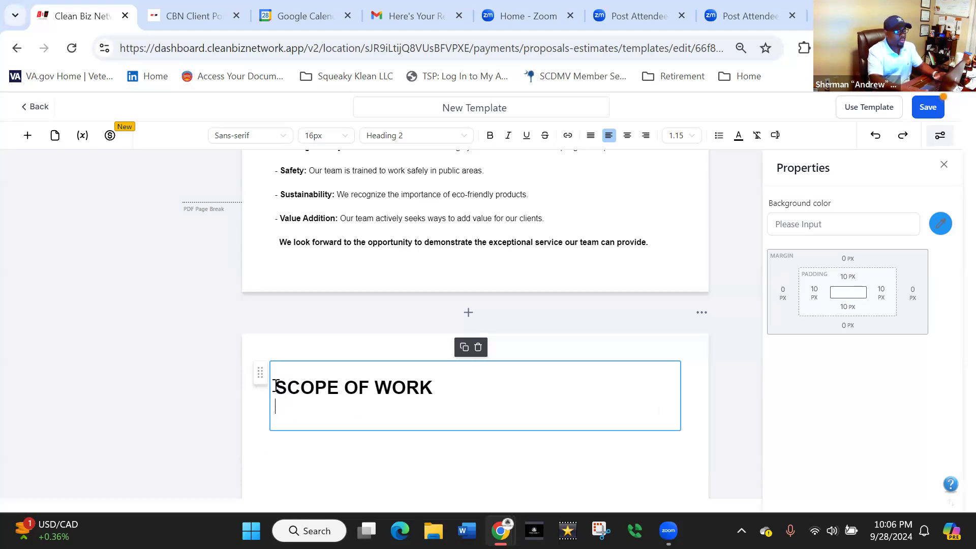
Step: Centre the SCOPE OF WORK heading and set its text block's background to red, rgba(255, 0, 24, 1)
{"action": "left_click", "coordinate": [456, 383]}
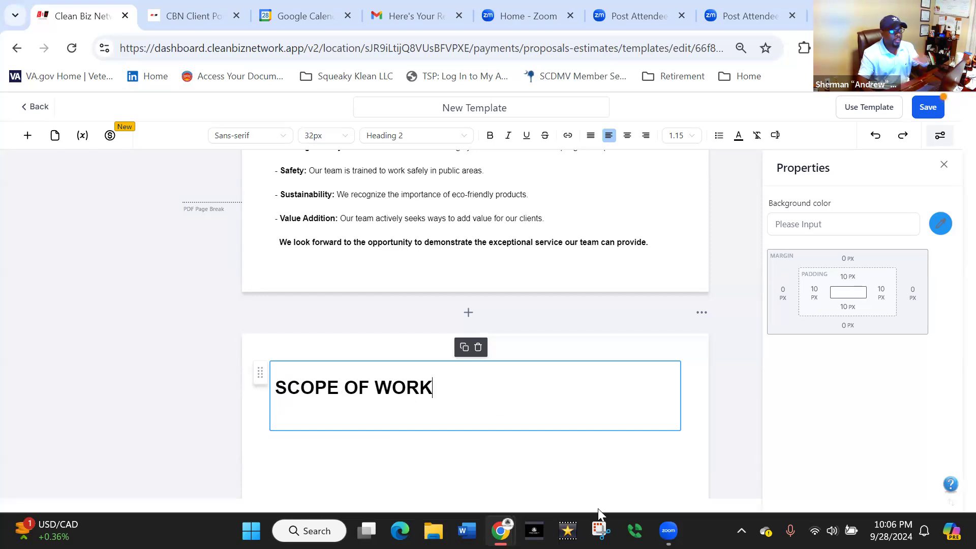
{"action": "left_click", "coordinate": [627, 135]}
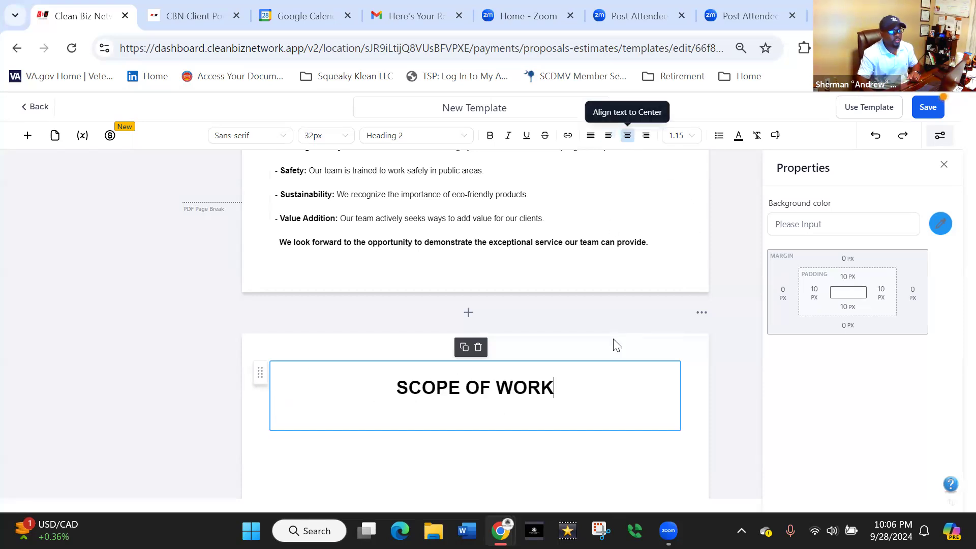
{"action": "left_click", "coordinate": [939, 224]}
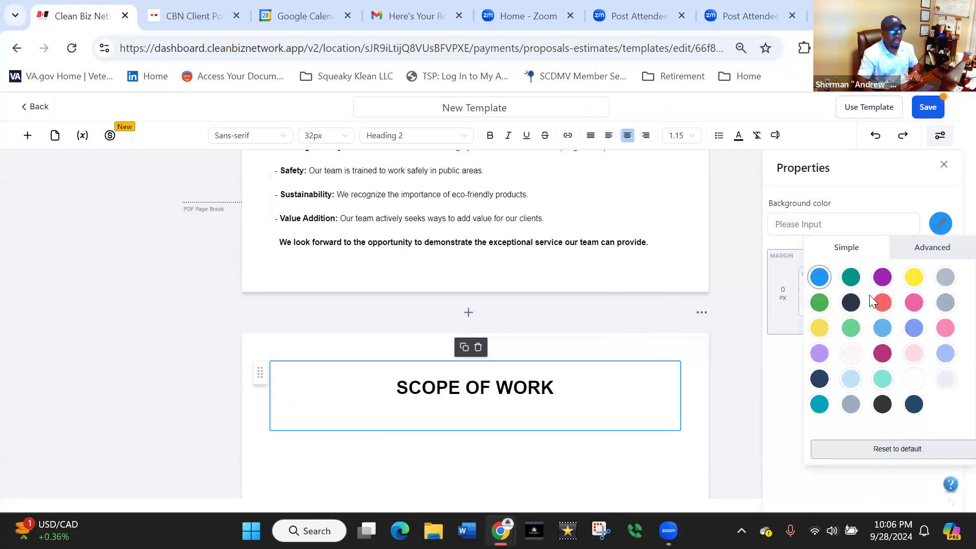
{"action": "left_click", "coordinate": [922, 252]}
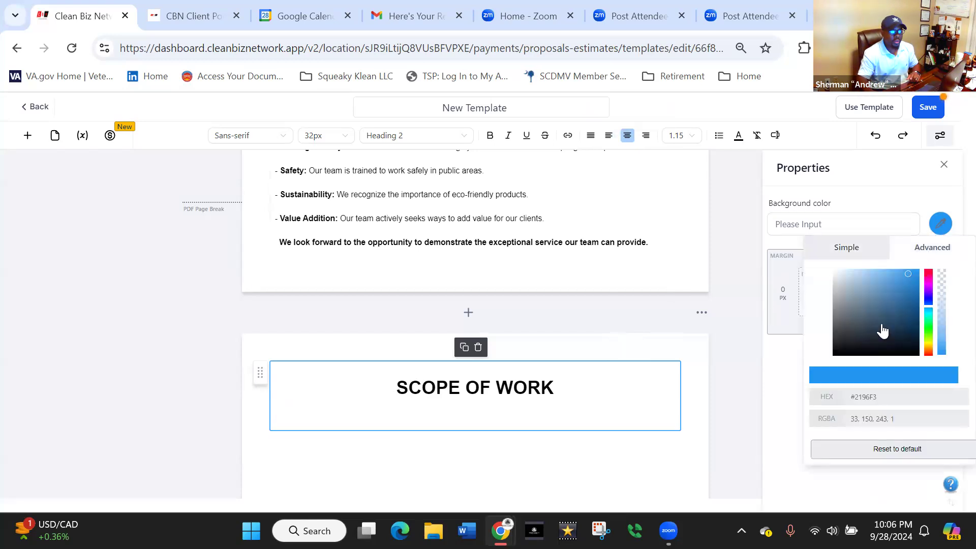
{"action": "left_click", "coordinate": [929, 274]}
{"action": "scroll", "coordinate": [597, 447], "scroll_direction": "down", "scroll_amount": 4}
{"action": "scroll", "coordinate": [597, 447], "scroll_direction": "up", "scroll_amount": 2}
{"action": "left_click", "coordinate": [695, 278]}
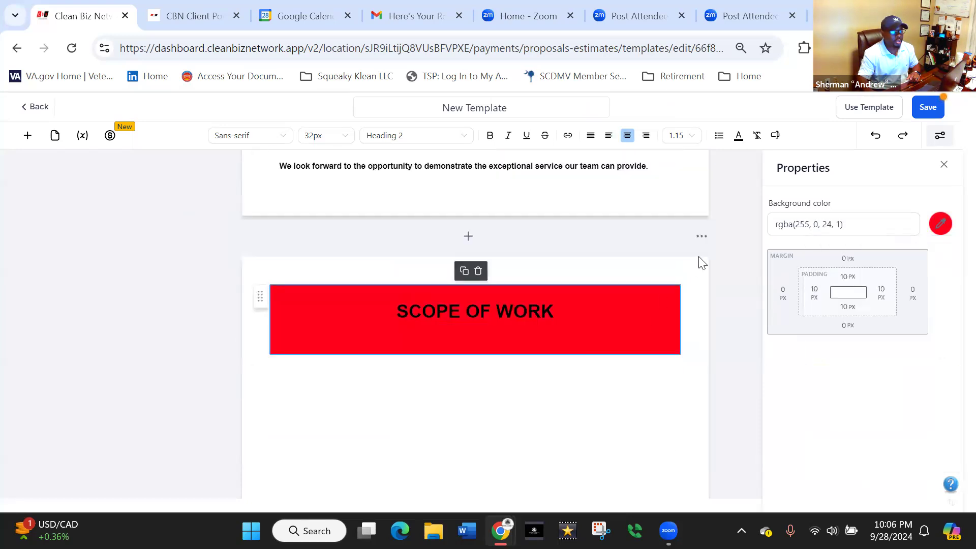
Step: Try yellow, teal, light blue and pale yellow page backgrounds on the SCOPE OF WORK page, and reset the colour to default
{"action": "left_click", "coordinate": [702, 236]}
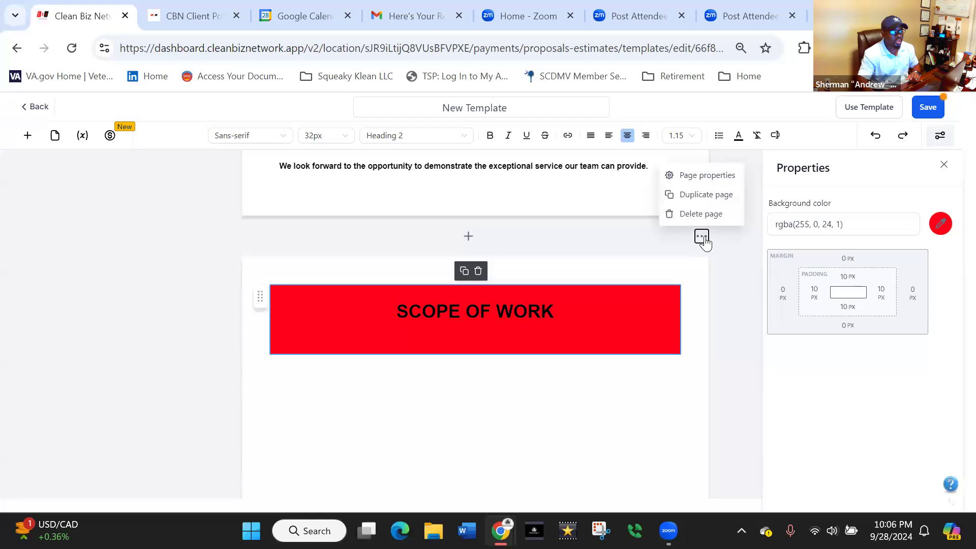
{"action": "left_click", "coordinate": [707, 176]}
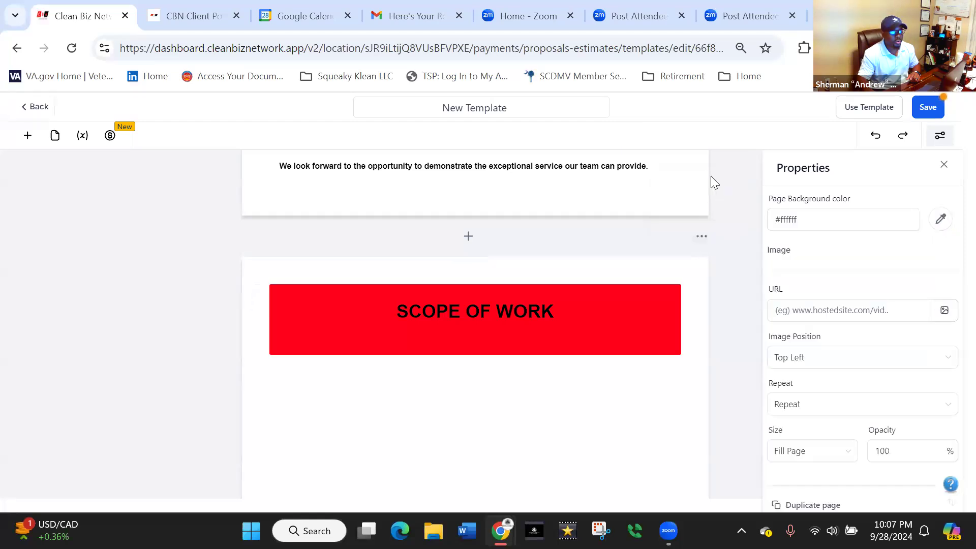
{"action": "left_click", "coordinate": [938, 220]}
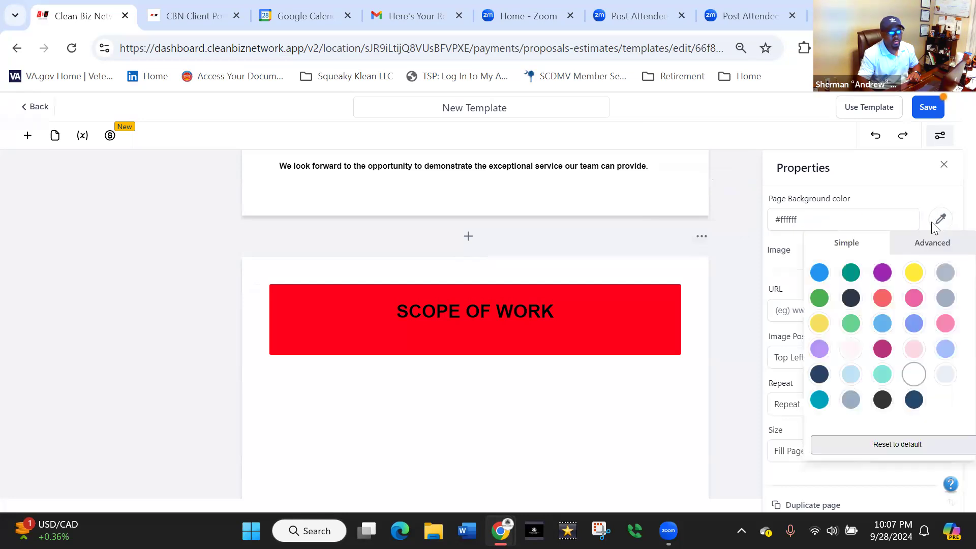
{"action": "left_click", "coordinate": [914, 272]}
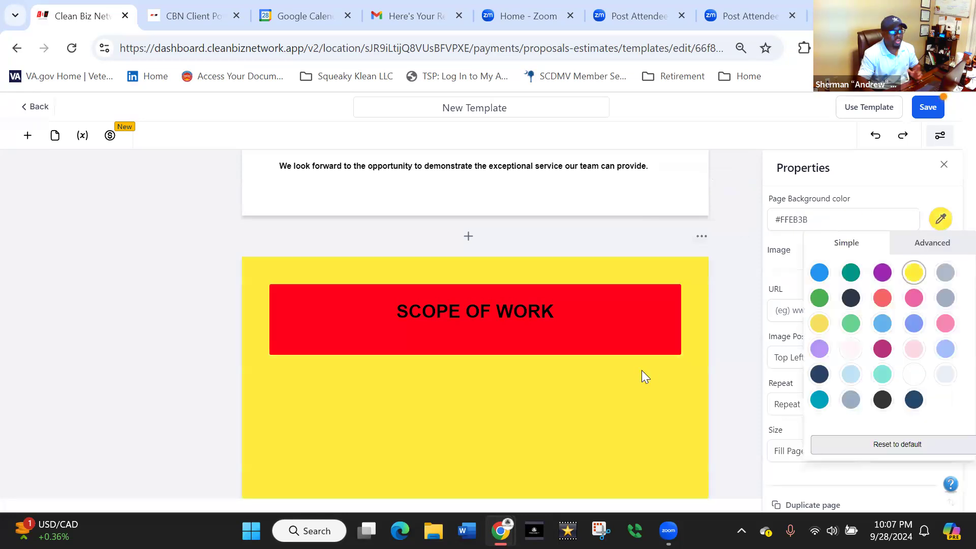
{"action": "left_click", "coordinate": [851, 272]}
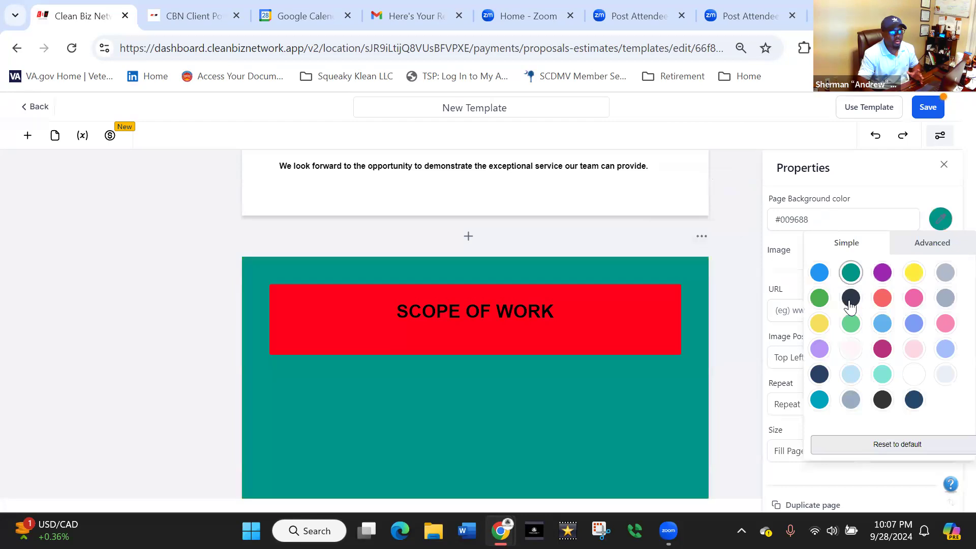
{"action": "left_click", "coordinate": [883, 325]}
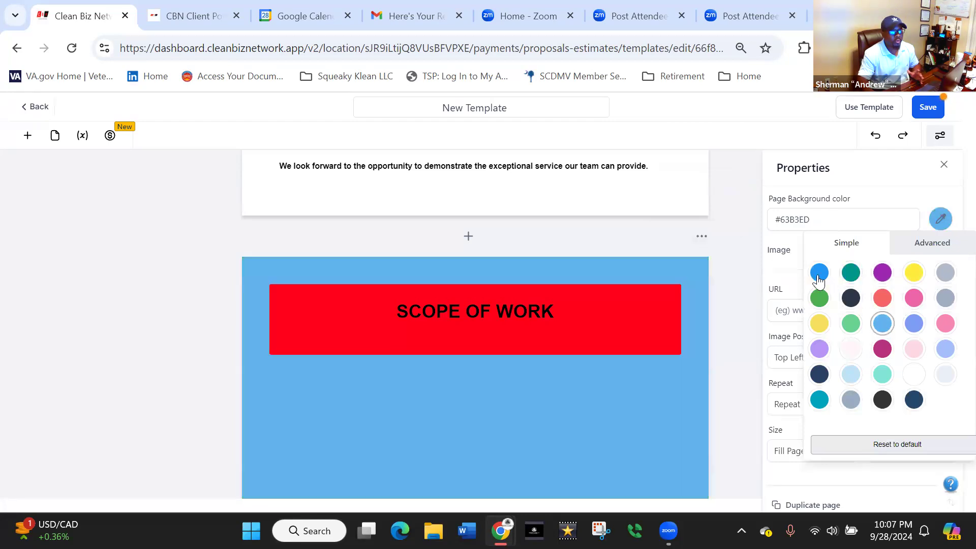
{"action": "left_click", "coordinate": [819, 324]}
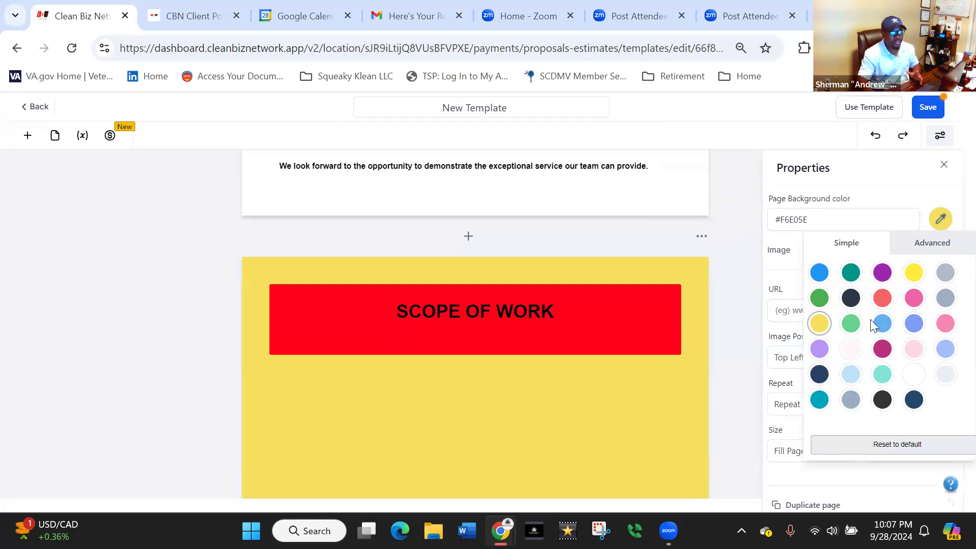
{"action": "left_click", "coordinate": [898, 445]}
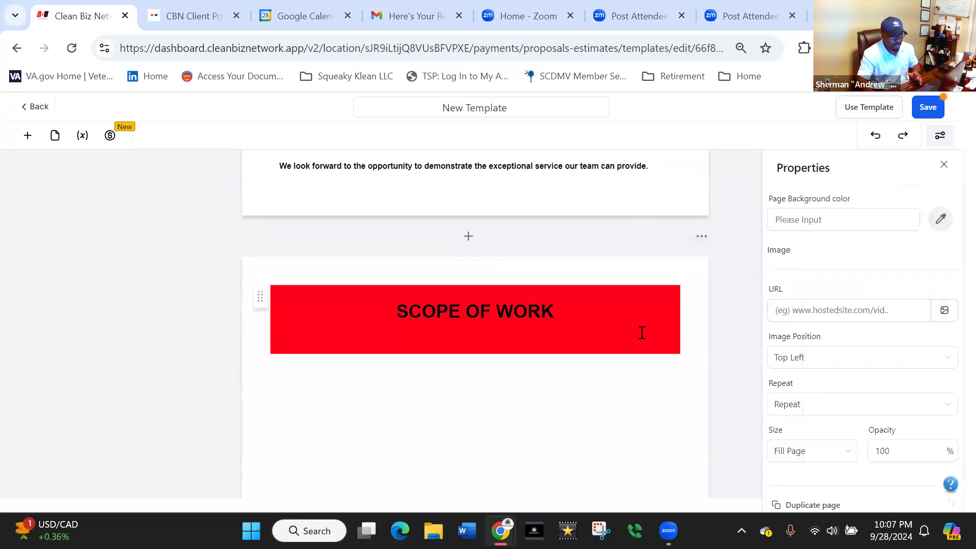
{"action": "left_click", "coordinate": [944, 164]}
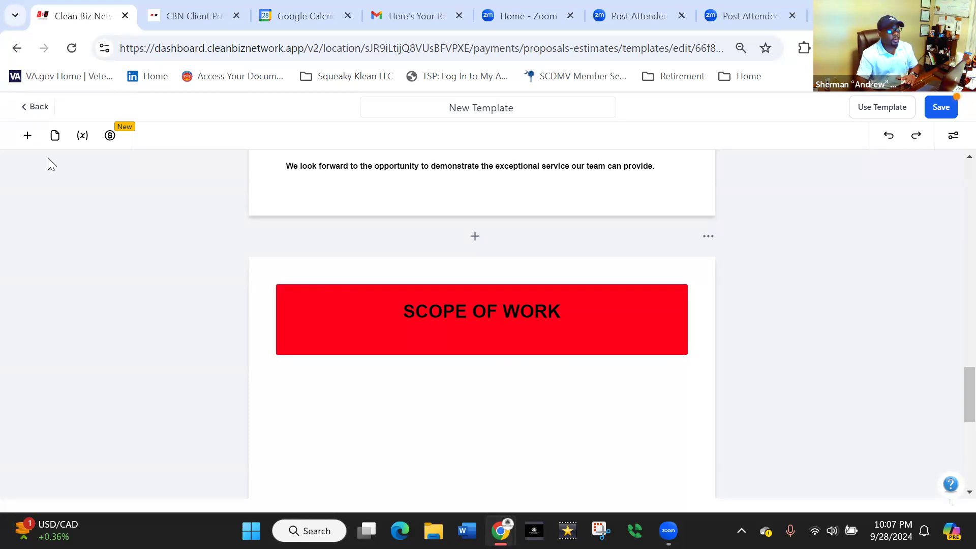
Step: Add a table block directly below the SCOPE OF WORK heading on the third page
{"action": "left_click", "coordinate": [28, 140]}
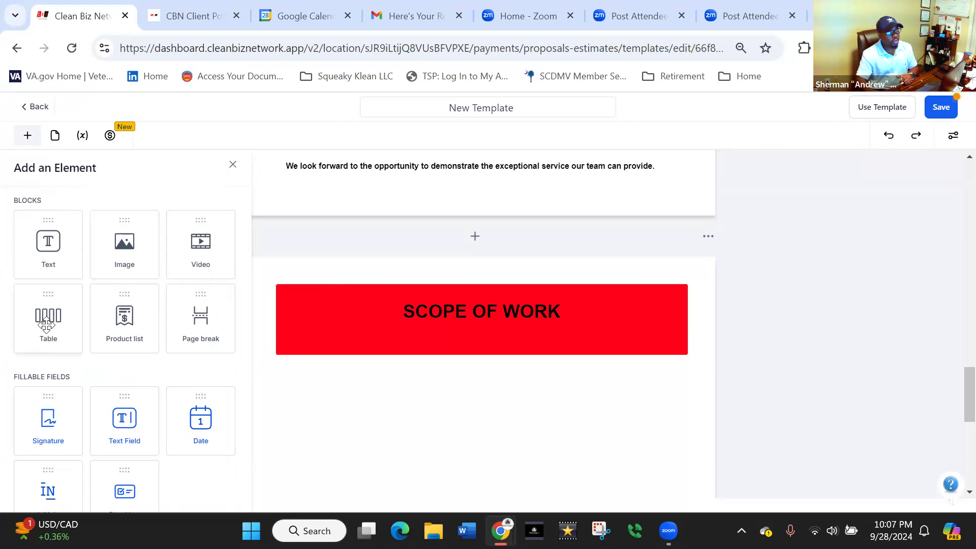
{"action": "left_click_drag", "start_coordinate": [46, 326], "coordinate": [319, 403]}
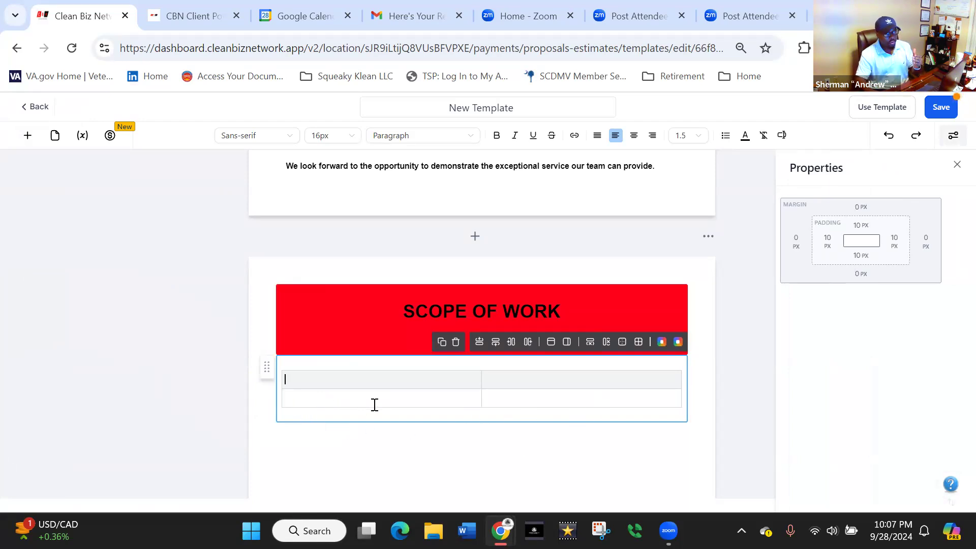
{"action": "scroll", "coordinate": [471, 409], "scroll_direction": "down", "scroll_amount": 3}
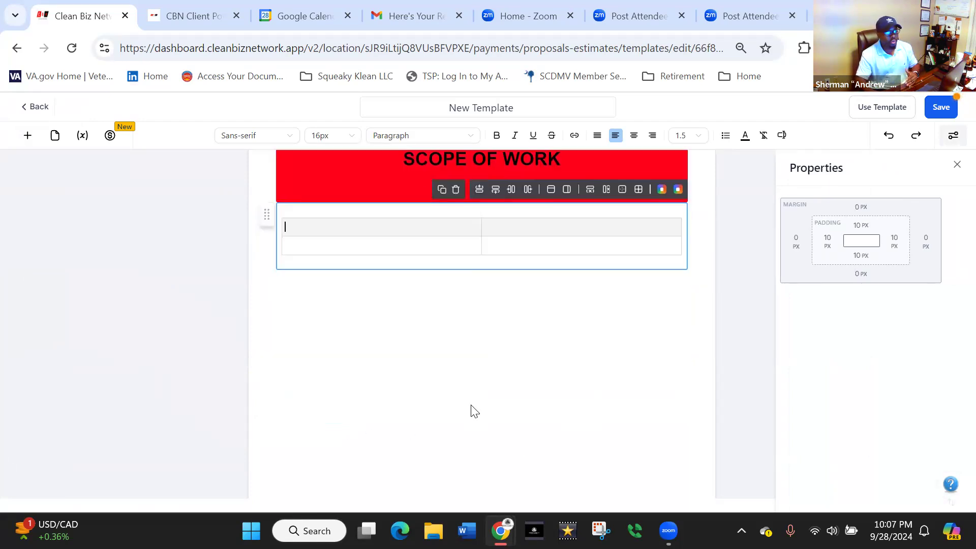
{"action": "scroll", "coordinate": [471, 406], "scroll_direction": "up", "scroll_amount": 2}
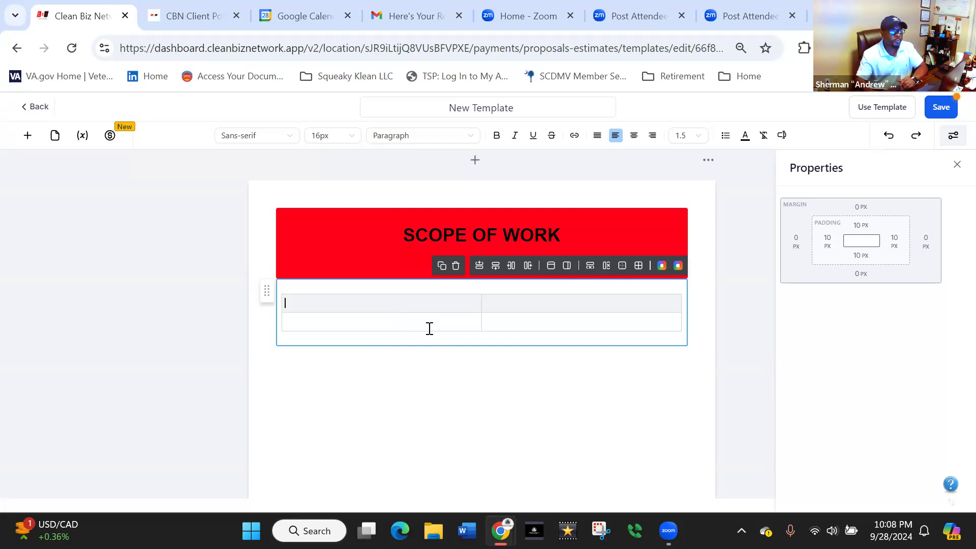
Step: Expand the scope of work table with six more rows above and three more columns after the selected cell
{"action": "left_click", "coordinate": [480, 270]}
{"action": "left_click", "coordinate": [479, 270]}
{"action": "left_click", "coordinate": [479, 269]}
{"action": "left_click", "coordinate": [479, 270]}
{"action": "left_click", "coordinate": [480, 270]}
{"action": "left_click", "coordinate": [479, 269]}
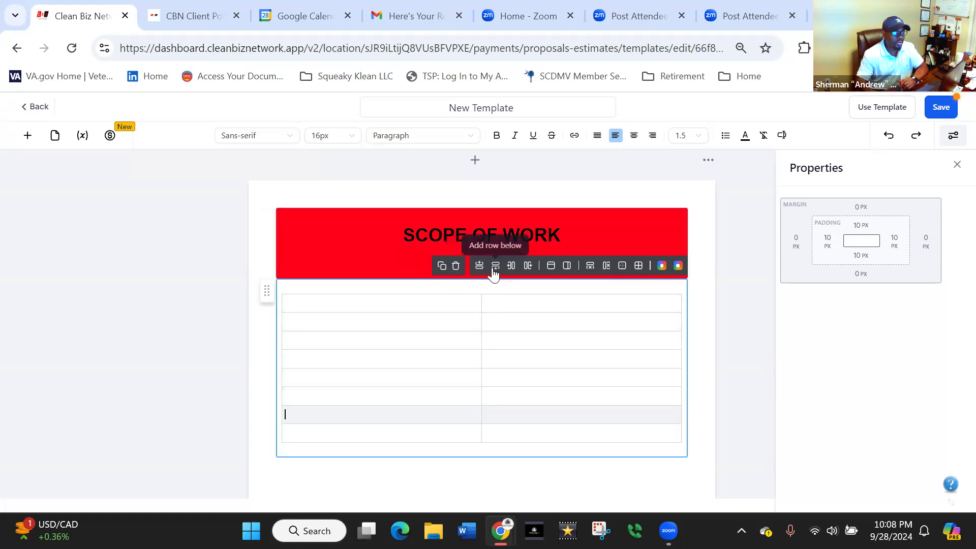
{"action": "left_click", "coordinate": [530, 270]}
{"action": "left_click", "coordinate": [529, 269]}
{"action": "left_click", "coordinate": [529, 269]}
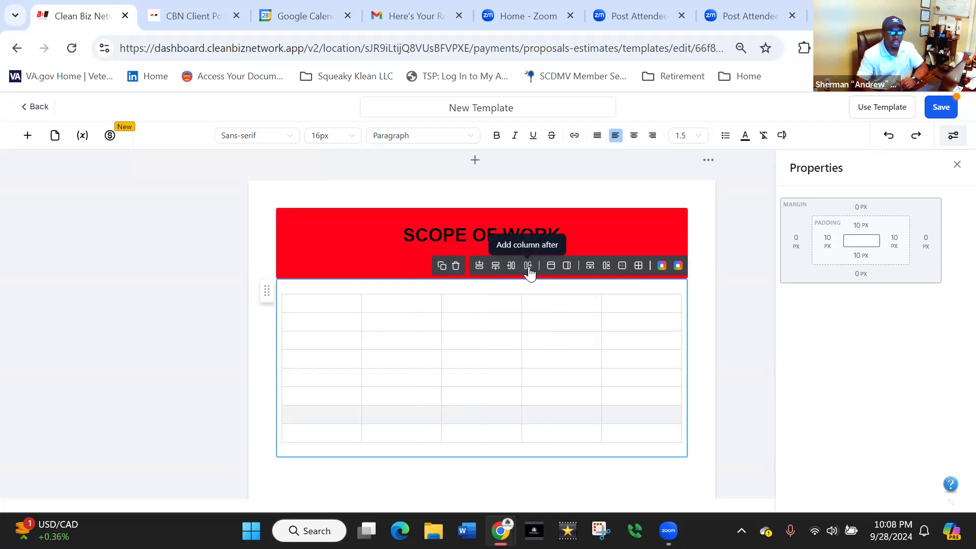
Step: Add one more column to the scope of work table and enter the headers OFFICES, COMMON AREAS, RESTROOMS, KITCHEN and LOBBY from the second column onward
{"action": "left_click", "coordinate": [529, 269]}
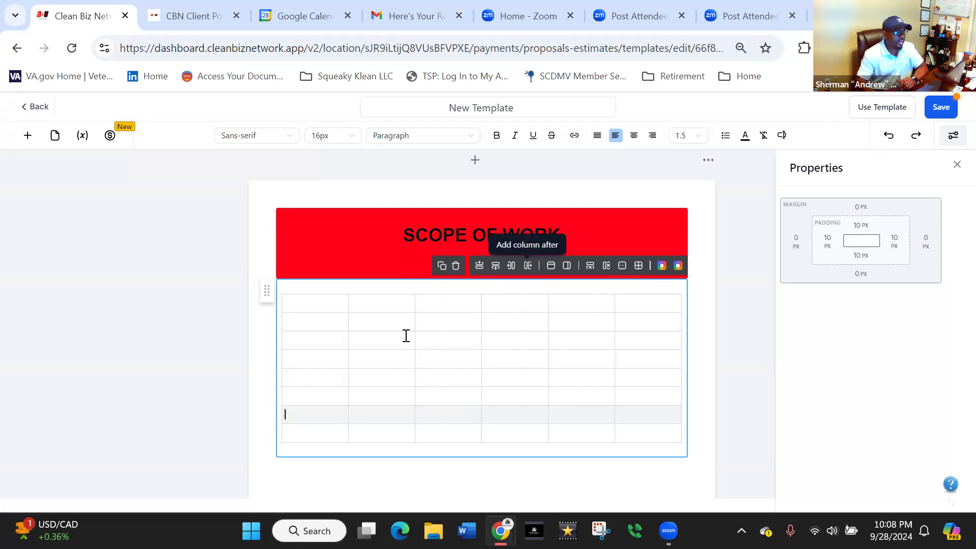
{"action": "left_click", "coordinate": [375, 309]}
{"action": "type", "text": "OFFICES"}
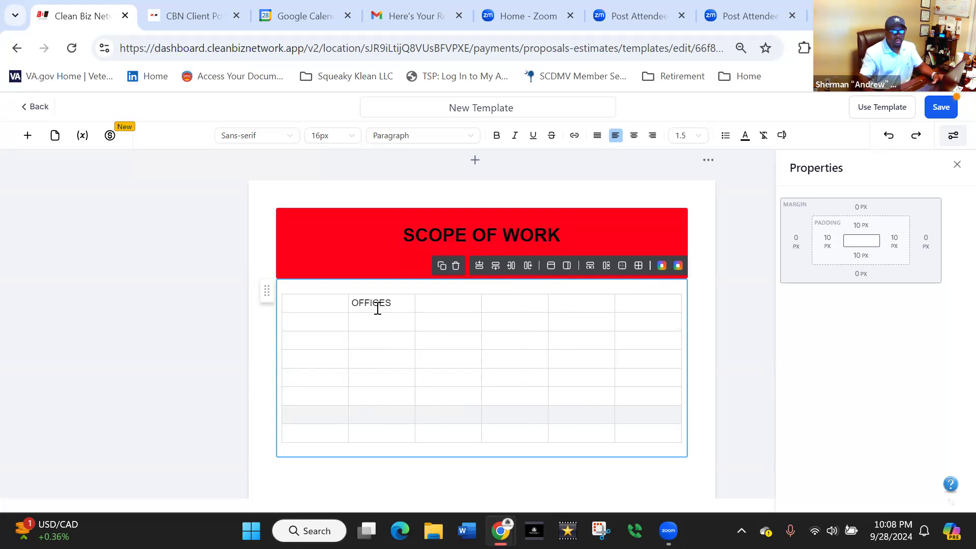
{"action": "left_click", "coordinate": [444, 304]}
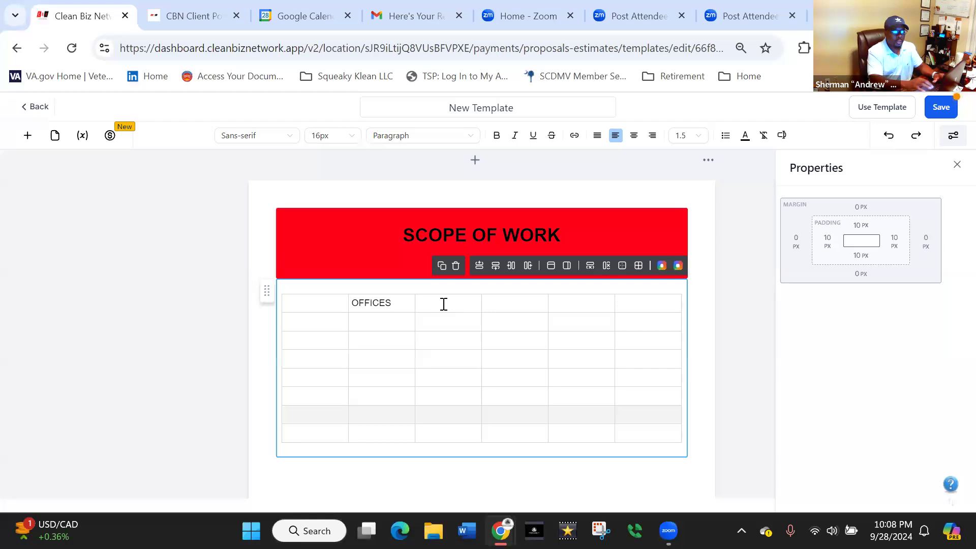
{"action": "type", "text": "COMMON AREAS"}
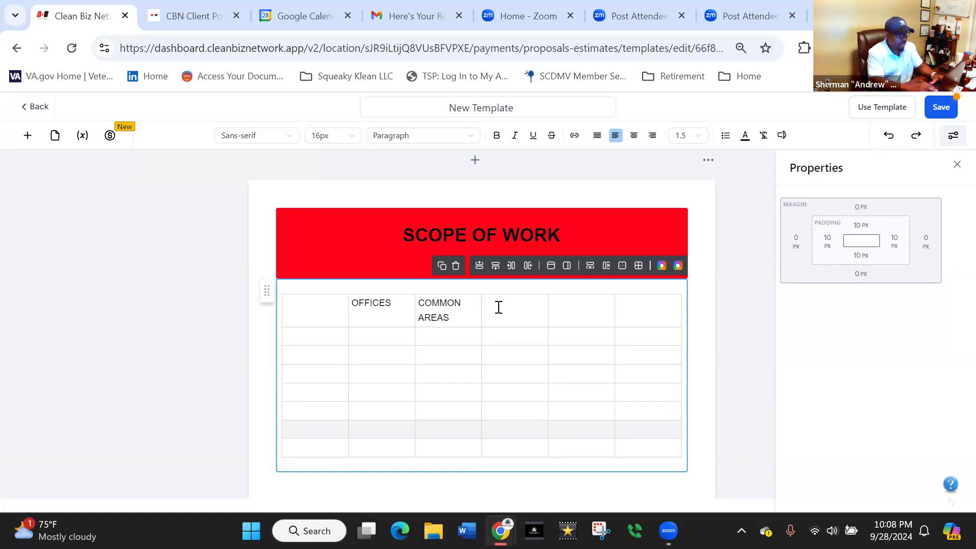
{"action": "type", "text": "RESTROOMS"}
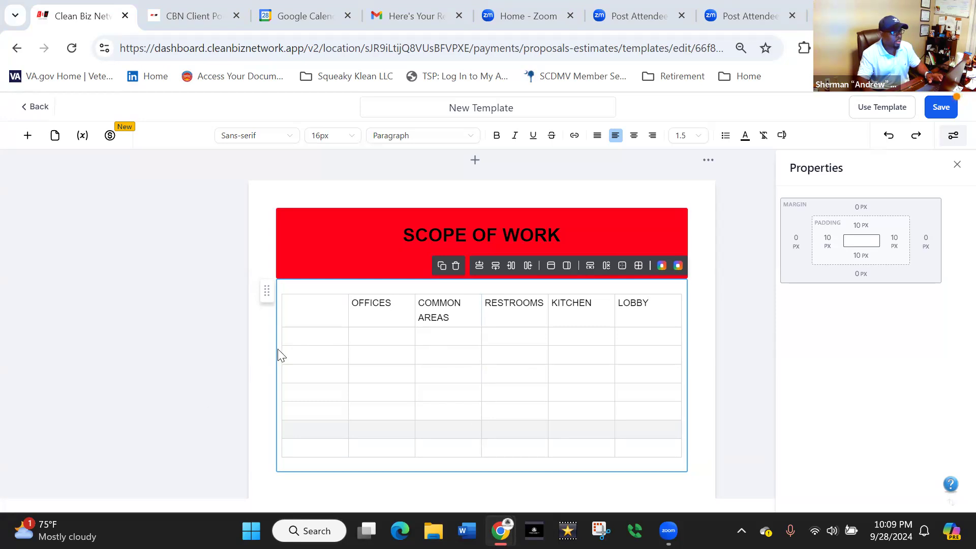
Step: Enter the first three task labels in the first column: Dust/wipe all horizontal surfaces, Dump/Remove Trash, and Vacuum/sweep all floor areas
{"action": "left_click", "coordinate": [294, 337]}
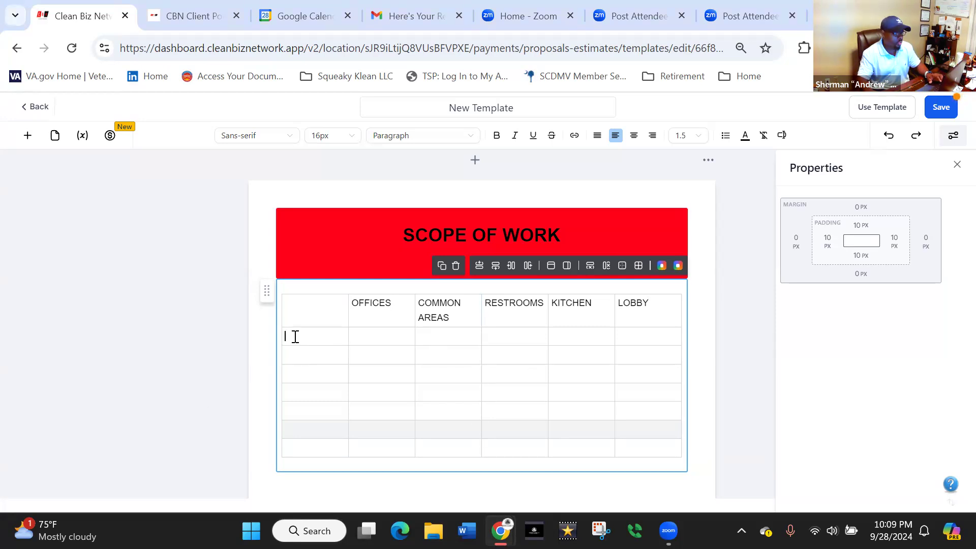
{"action": "type", "text": "Dust/wipe all horizontal surfaces"}
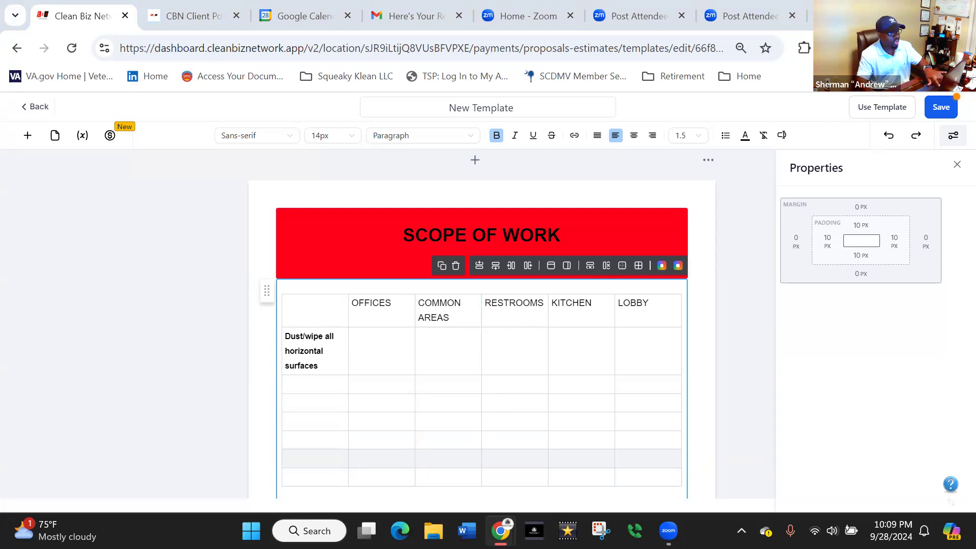
{"action": "left_click", "coordinate": [283, 386]}
{"action": "type", "text": "Dump/Remove Trash"}
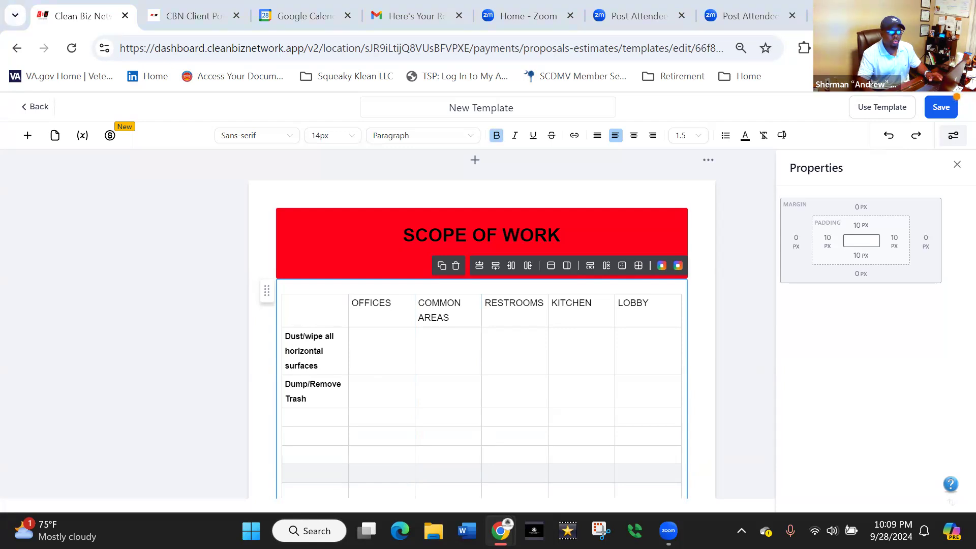
{"action": "left_click", "coordinate": [296, 417]}
{"action": "type", "text": "Vacuum/sweep all floor areas"}
Step: Enter the remaining first-column task labels: Mop hard floor surfaces, High dust, Dust blinds/ window sills, and Dust Baseboards
{"action": "scroll", "coordinate": [333, 414], "scroll_direction": "down", "scroll_amount": 2}
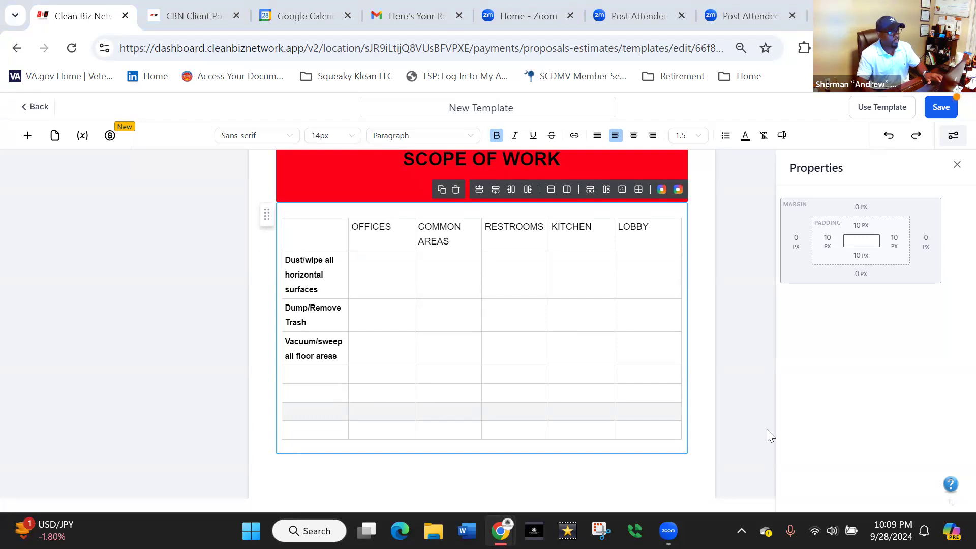
{"action": "left_click", "coordinate": [307, 376]}
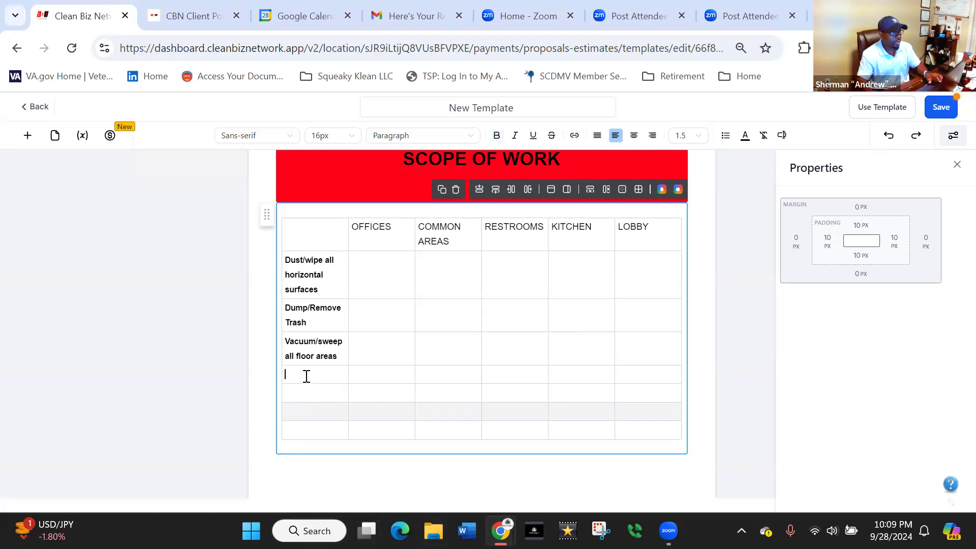
{"action": "type", "text": "Mop hard floor surfaces"}
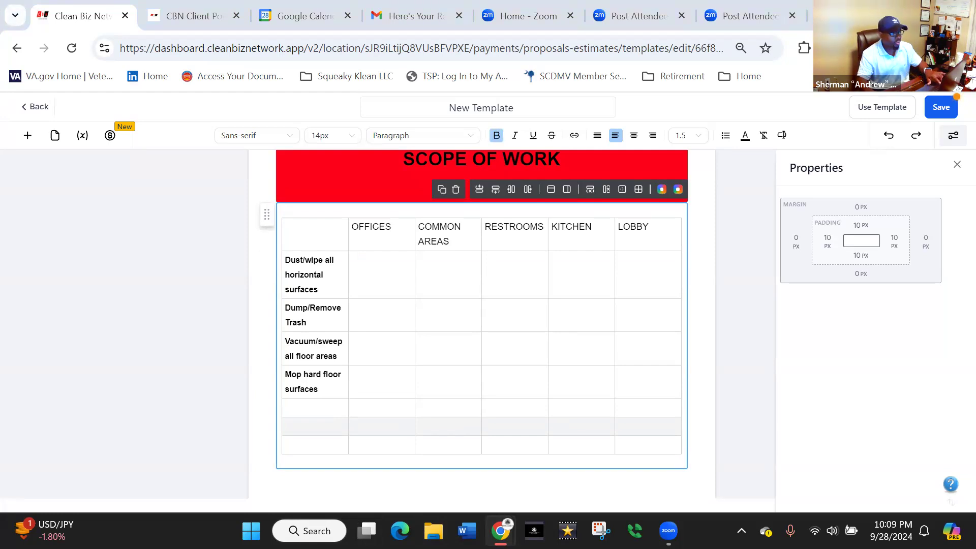
{"action": "left_click", "coordinate": [301, 408]}
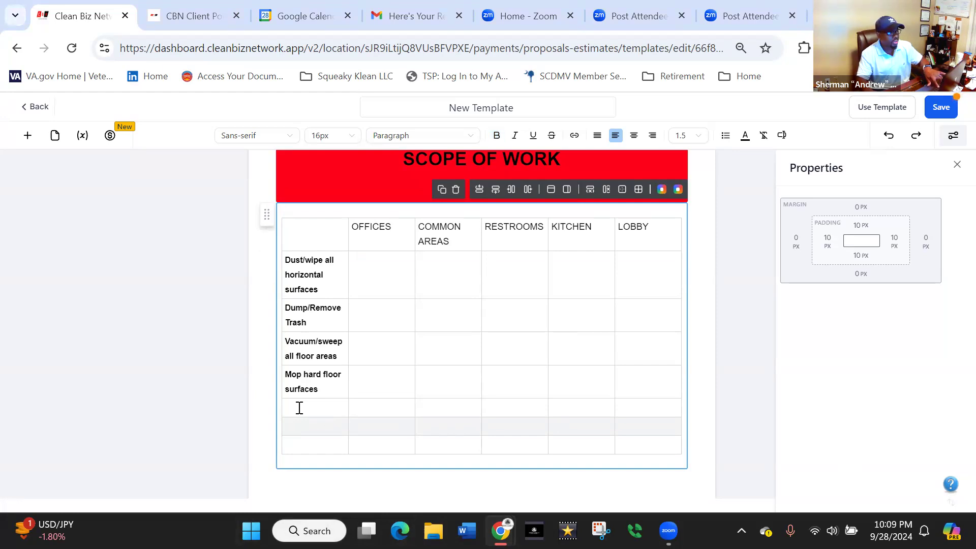
{"action": "type", "text": "High dust"}
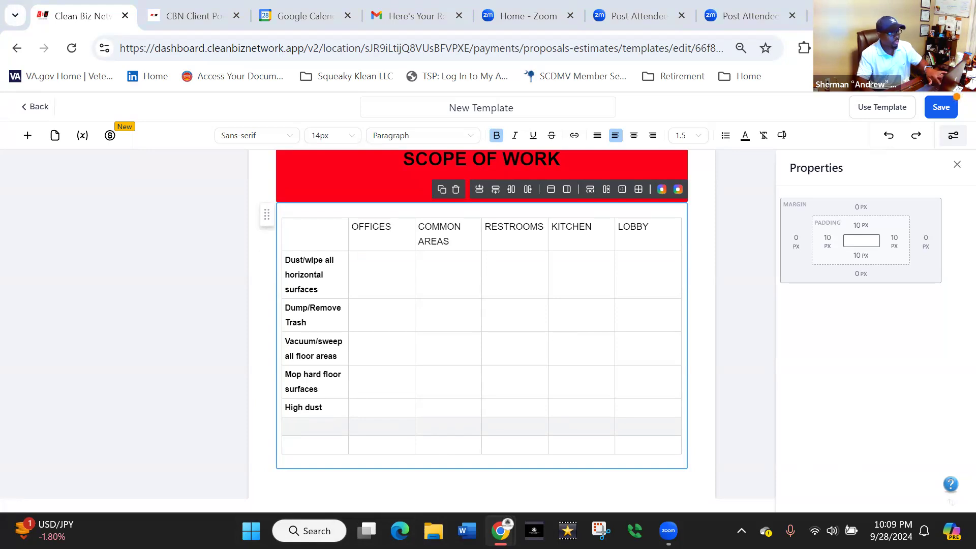
{"action": "left_click", "coordinate": [288, 424]}
{"action": "type", "text": "Dust blinds/ window sills"}
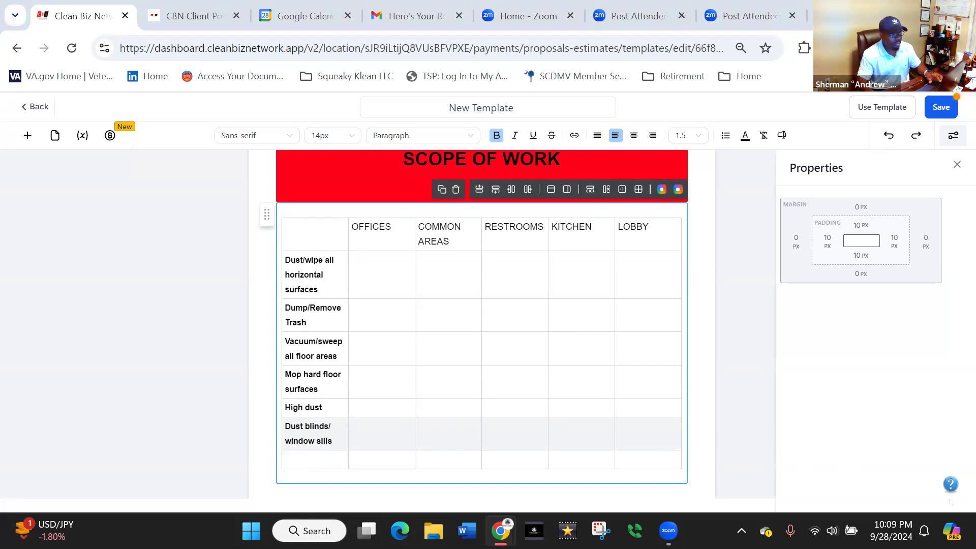
{"action": "left_click", "coordinate": [305, 468]}
{"action": "type", "text": "Dust Baseboards"}
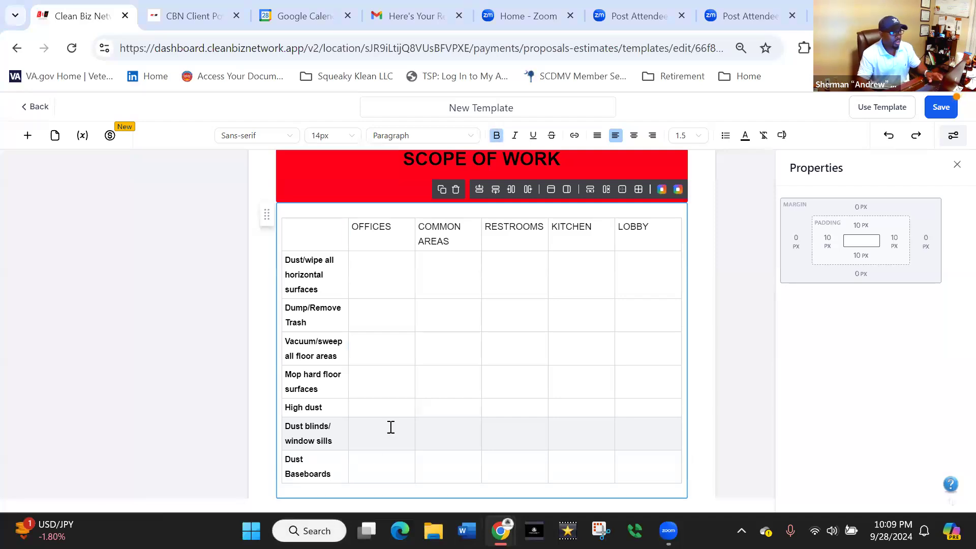
Step: Make the header cells from OFFICES to LOBBY bold and centre their text
{"action": "left_click_drag", "start_coordinate": [354, 230], "coordinate": [641, 227]}
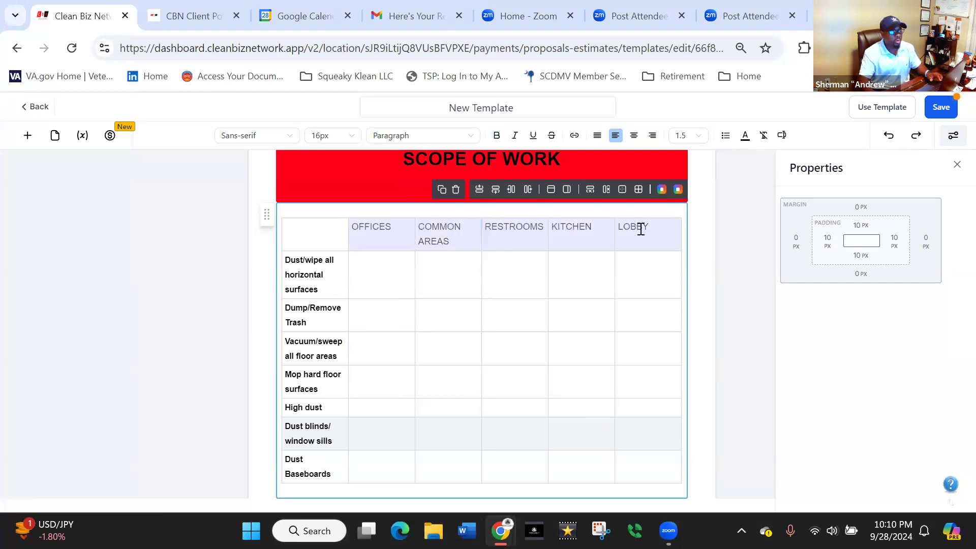
{"action": "left_click", "coordinate": [498, 138]}
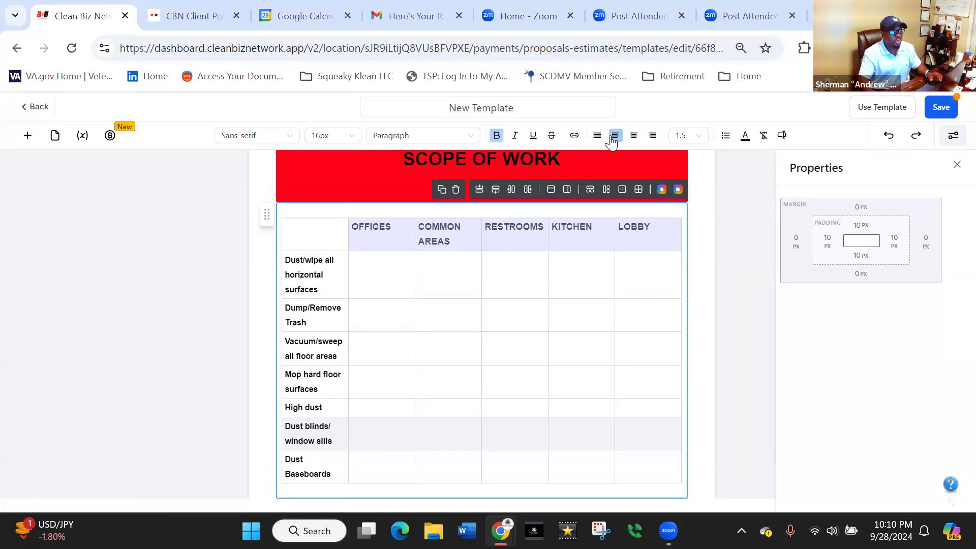
{"action": "left_click", "coordinate": [634, 136]}
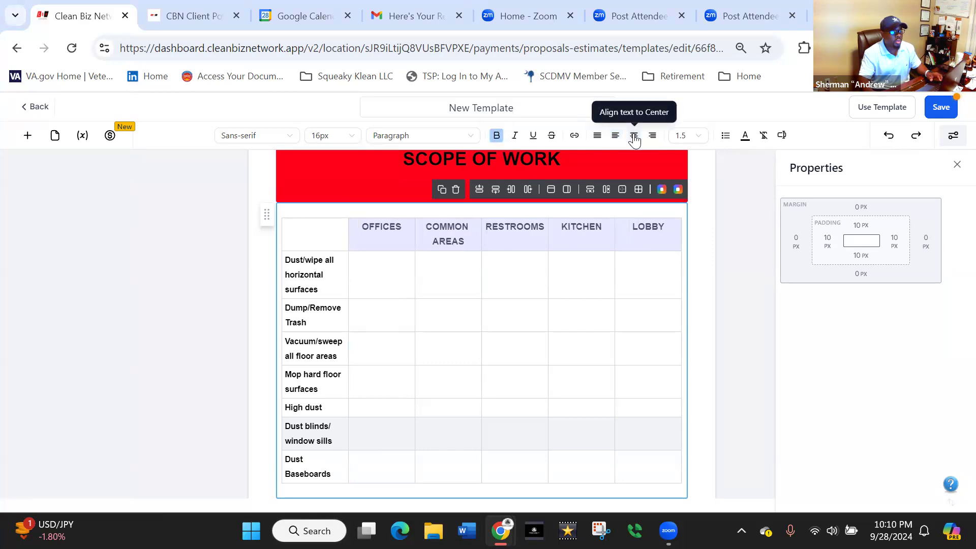
{"action": "left_click", "coordinate": [527, 304]}
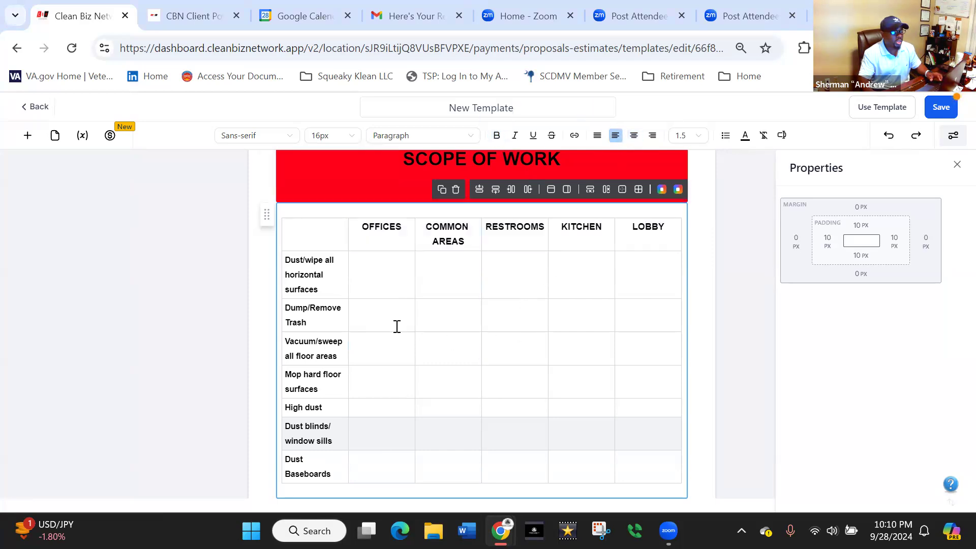
Step: In the Dust/wipe all horizontal surfaces row, enter EVERY SERVICE under OFFICES, RESTROOMS and KITCHEN, and WEEKLY under COMMON AREAS
{"action": "left_click", "coordinate": [372, 276]}
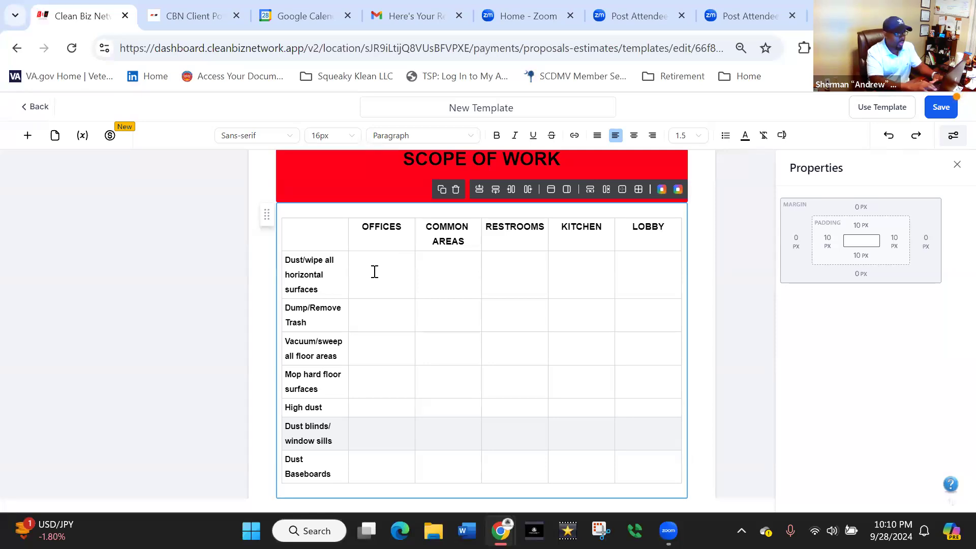
{"action": "type", "text": "VERY SERVICE"}
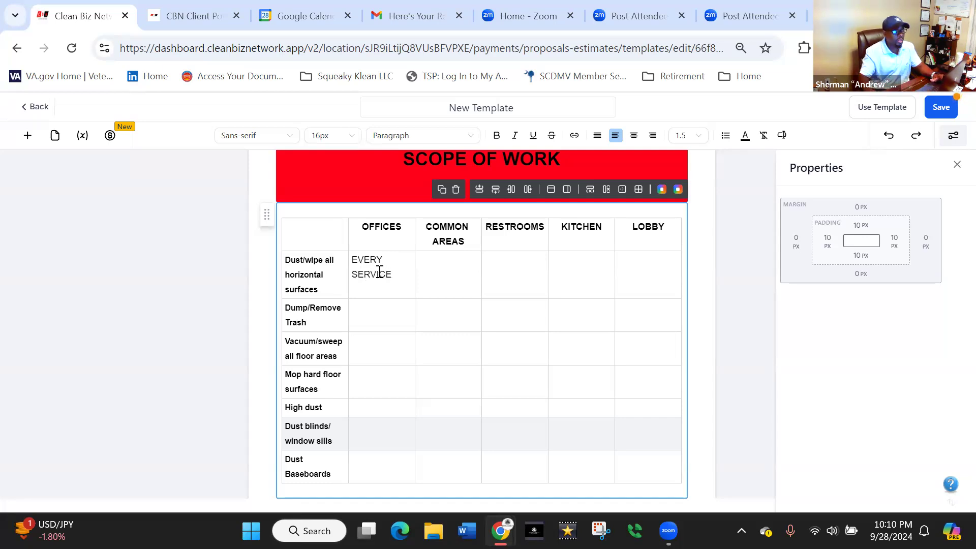
{"action": "left_click", "coordinate": [438, 268]}
{"action": "type", "text": "WEEKLY"}
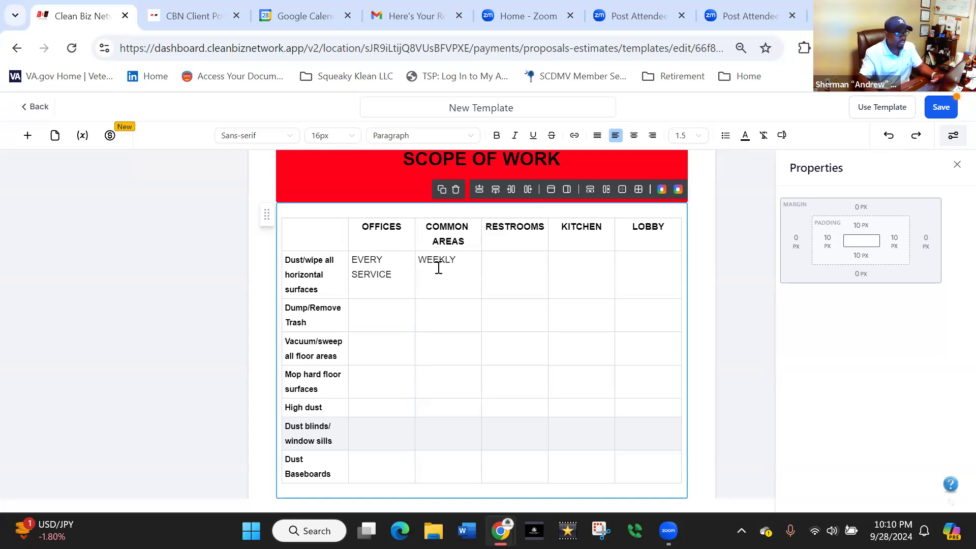
{"action": "left_click", "coordinate": [502, 267]}
{"action": "type", "text": "EVERY SERVICE"}
{"action": "left_click", "coordinate": [570, 264]}
{"action": "type", "text": "EVERY SERVIC"}
Step: Enter EVERY SERVICE under LOBBY in the Dust/wipe all horizontal surfaces row and narrow the LOBBY column slightly
{"action": "left_click", "coordinate": [635, 263]}
{"action": "type", "text": "EVERY"}
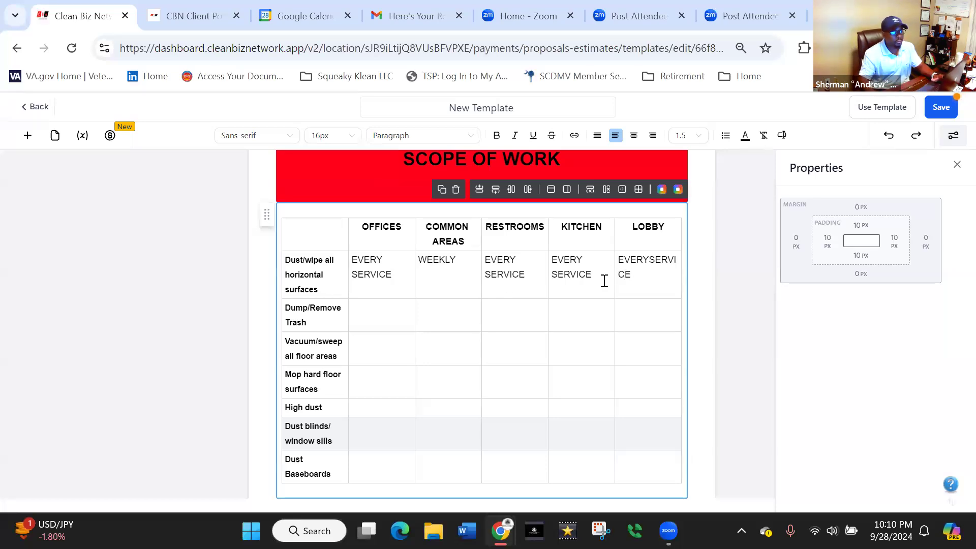
{"action": "type", "text": "SERVICE"}
{"action": "key", "text": "BackSpace"}
{"action": "key", "text": "BackSpace"}
{"action": "key", "text": "BackSpace"}
{"action": "key", "text": "BackSpace"}
{"action": "key", "text": "BackSpace"}
{"action": "key", "text": "BackSpace"}
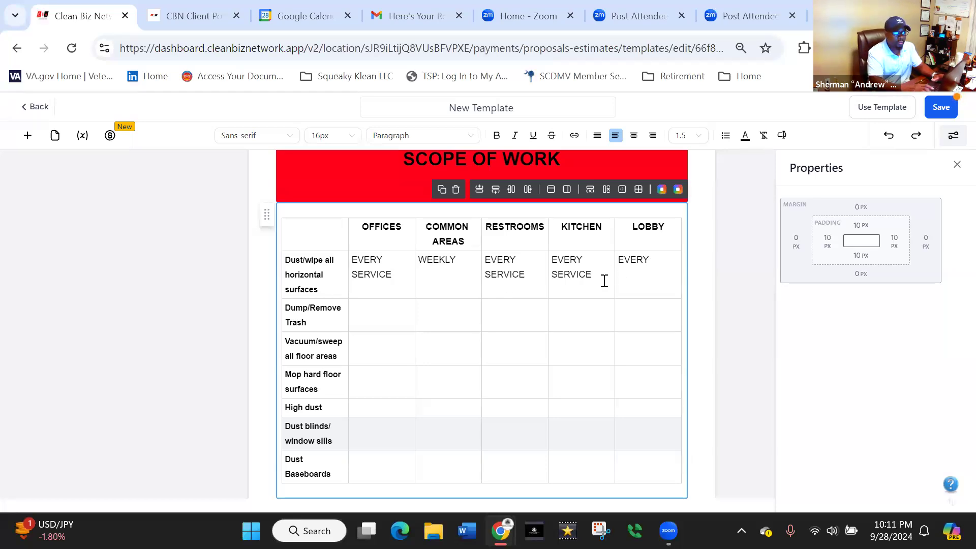
{"action": "type", "text": "SERVICE"}
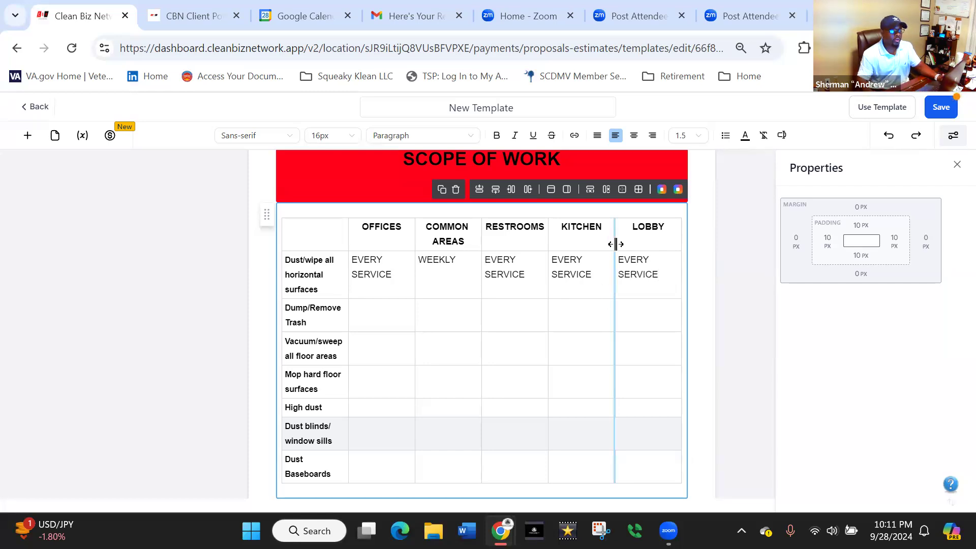
{"action": "mouse_move", "coordinate": [681, 237]}
{"action": "left_mouse_down"}
{"action": "mouse_move", "coordinate": [690, 237]}
{"action": "mouse_move", "coordinate": [676, 239]}
{"action": "left_mouse_up"}
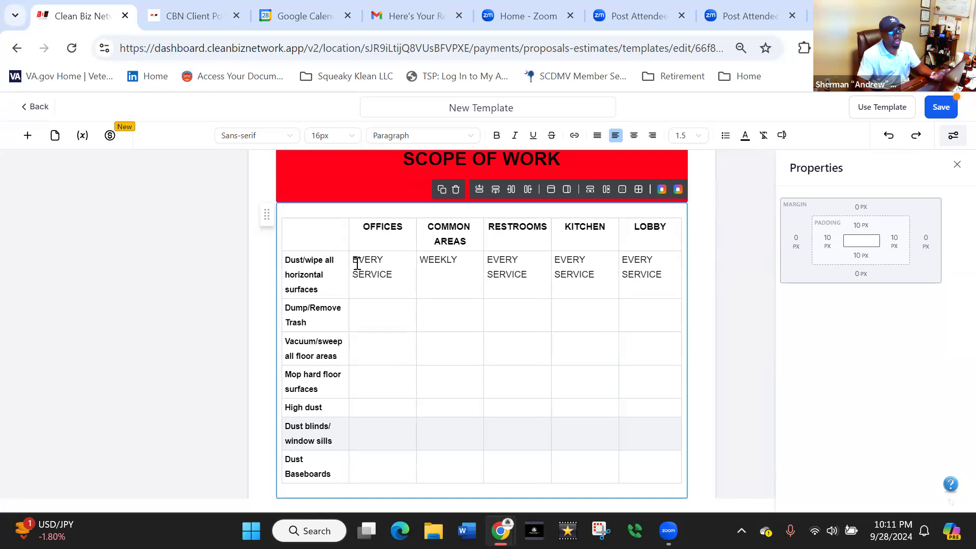
Step: Copy EVERY SERVICE from the first OFFICES cell into the OFFICES cells from Dump/Remove Trash down to Dust Baseboards
{"action": "left_click_drag", "start_coordinate": [396, 276], "coordinate": [354, 264]}
{"action": "key", "text": "ctrl+c"}
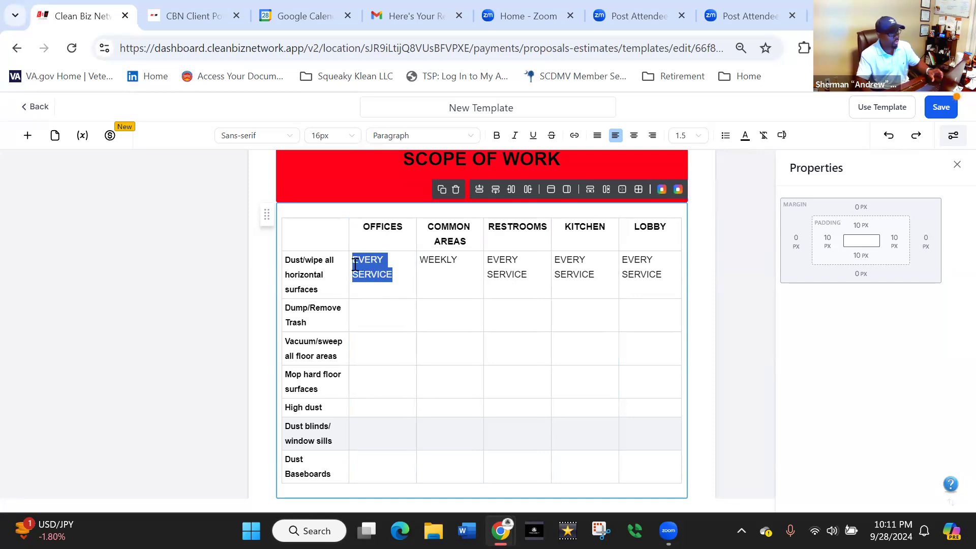
{"action": "left_click_drag", "start_coordinate": [370, 318], "coordinate": [391, 456]}
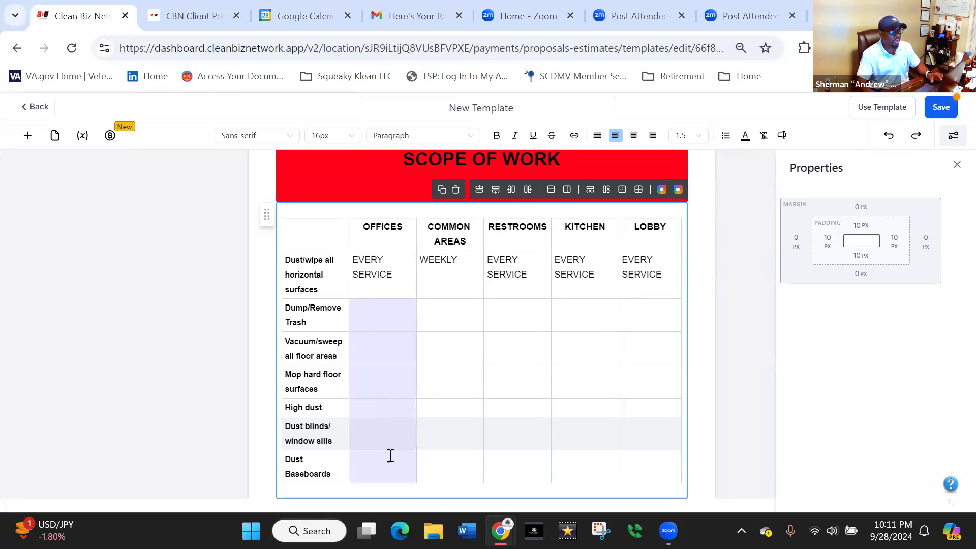
{"action": "key", "text": "ctrl+v"}
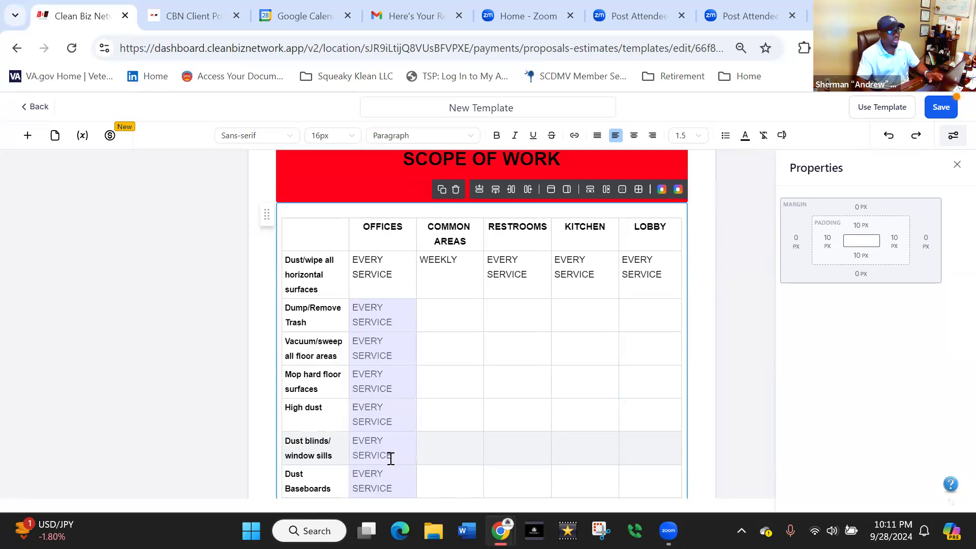
Step: Centre the EVERY SERVICE entries in the OFFICES column and try them in bold
{"action": "left_click", "coordinate": [456, 324]}
{"action": "left_click_drag", "start_coordinate": [354, 261], "coordinate": [407, 481]}
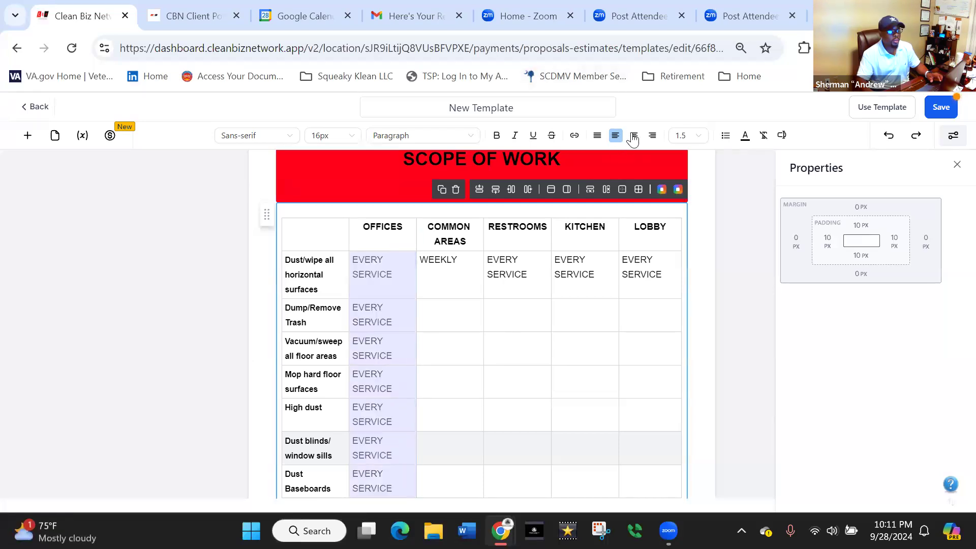
{"action": "left_click", "coordinate": [635, 136]}
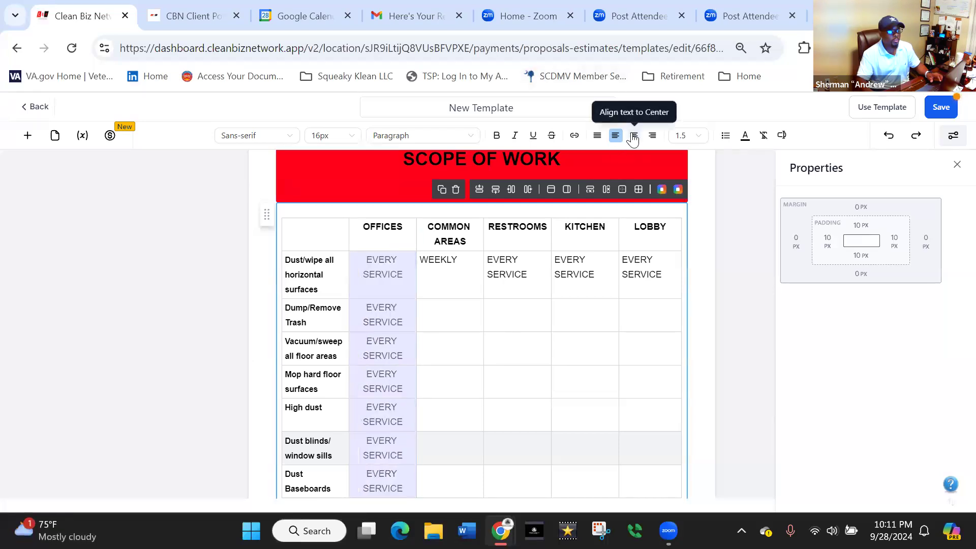
{"action": "left_click", "coordinate": [497, 138]}
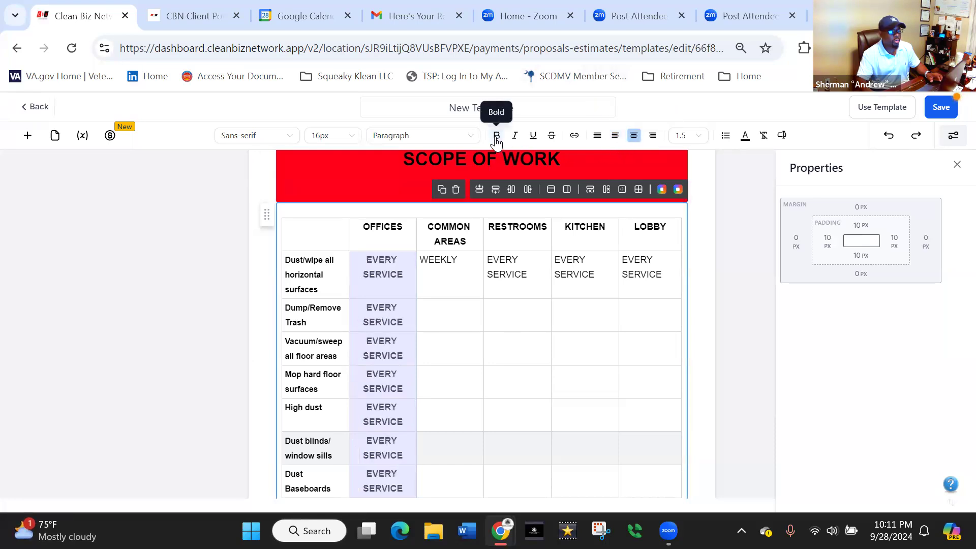
{"action": "left_click", "coordinate": [458, 342]}
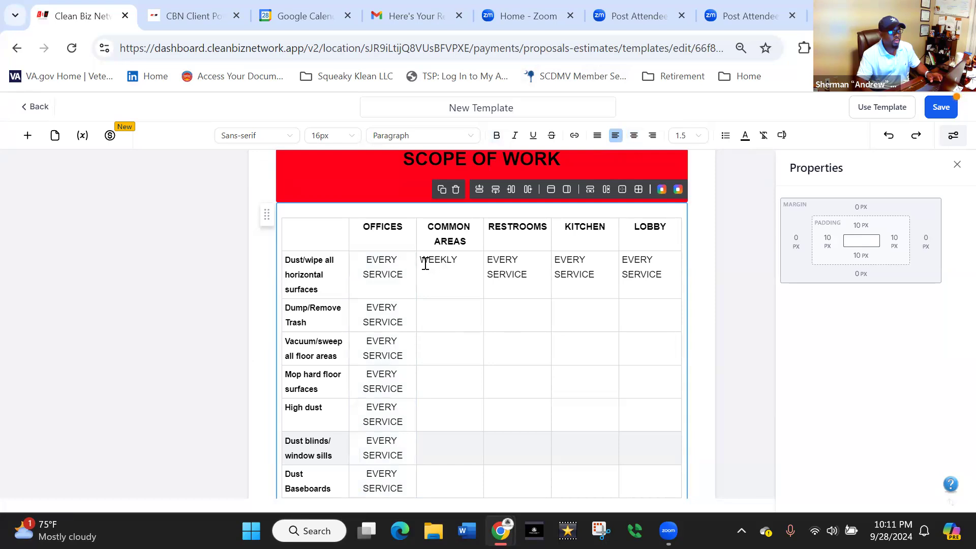
Step: Centre the COMMON AREAS to LOBBY entries in the Dust/wipe all horizontal surfaces row
{"action": "left_click_drag", "start_coordinate": [422, 262], "coordinate": [654, 272]}
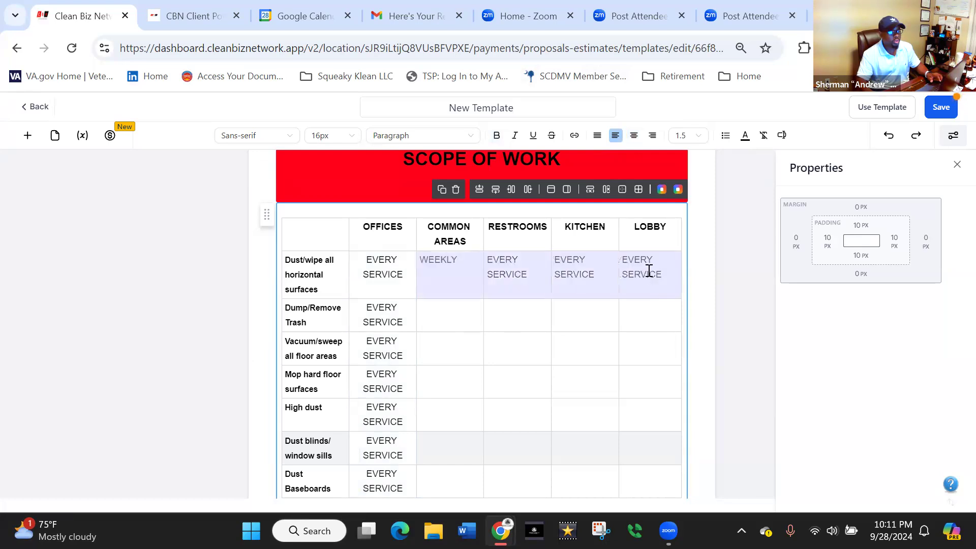
{"action": "left_click", "coordinate": [634, 135]}
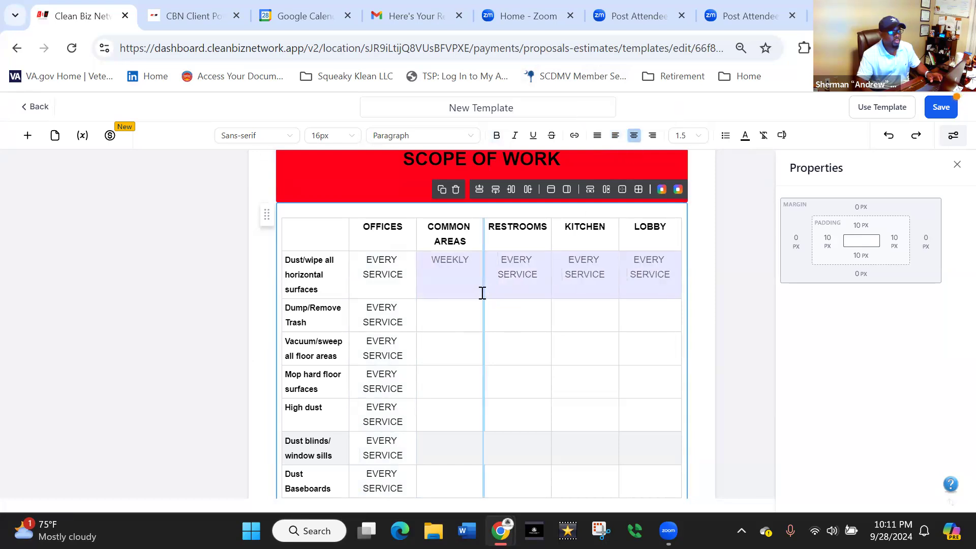
Step: Copy WEEKLY from the first COMMON AREAS cell into the COMMON AREAS cells from Dump/Remove Trash down to Dust Baseboards
{"action": "left_click", "coordinate": [460, 288]}
{"action": "left_click_drag", "start_coordinate": [431, 261], "coordinate": [479, 261]}
{"action": "key", "text": "ctrl+c"}
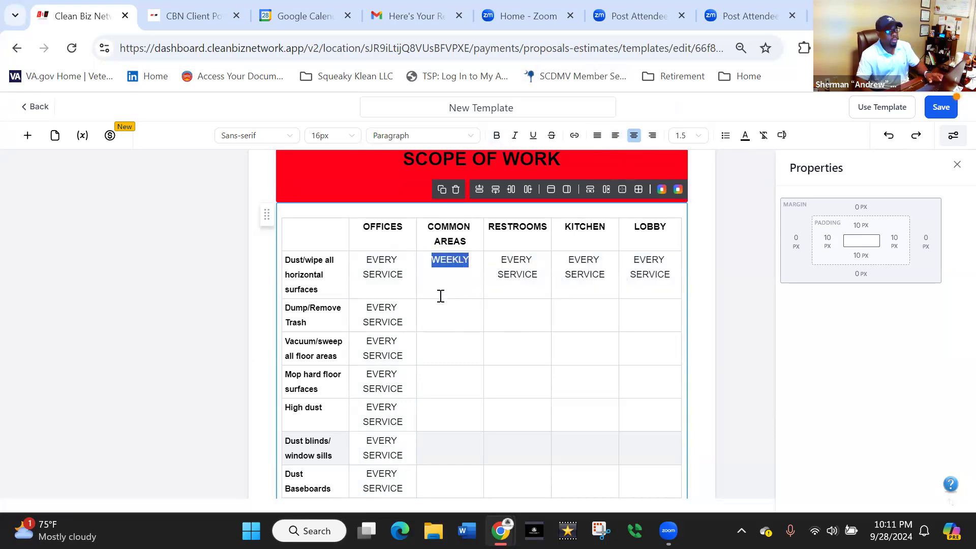
{"action": "left_click", "coordinate": [460, 328]}
{"action": "left_click_drag", "start_coordinate": [459, 327], "coordinate": [445, 471]}
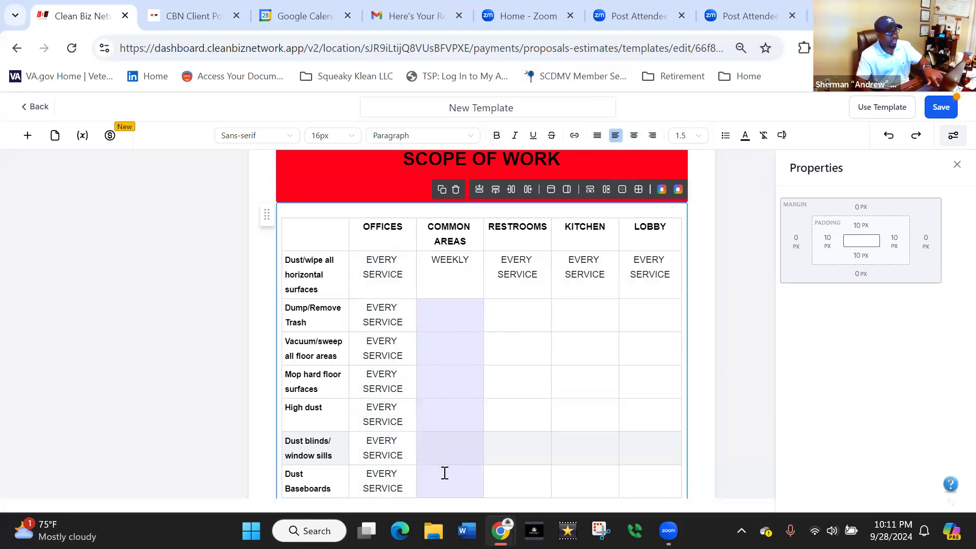
{"action": "key", "text": "ctrl+v"}
Step: Copy EVERY SERVICE from the first RESTROOMS cell into the RESTROOMS, KITCHEN and LOBBY cells from Dump/Remove Trash down to Dust Baseboards
{"action": "left_click_drag", "start_coordinate": [500, 259], "coordinate": [538, 280]}
{"action": "key", "text": "ctrl+c"}
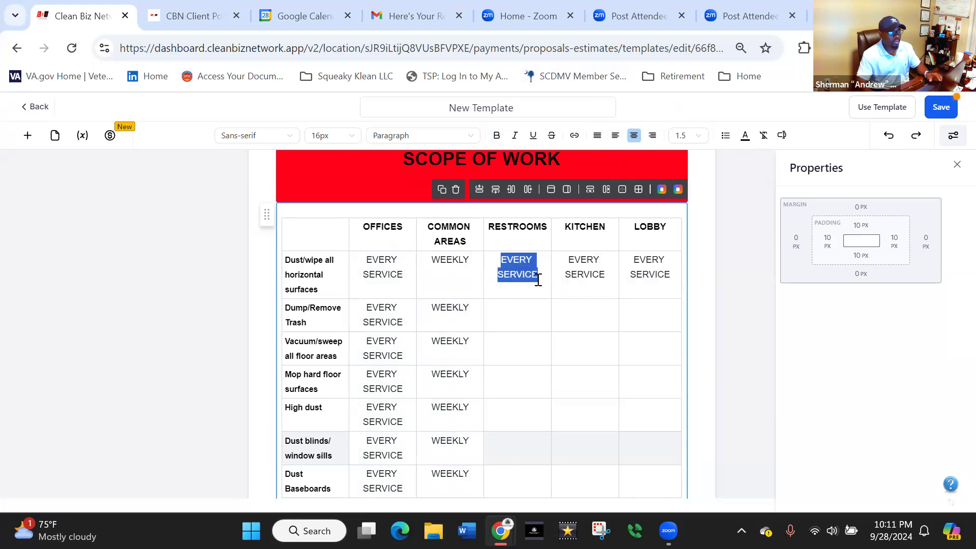
{"action": "left_click", "coordinate": [512, 319]}
{"action": "left_click_drag", "start_coordinate": [607, 324], "coordinate": [651, 472]}
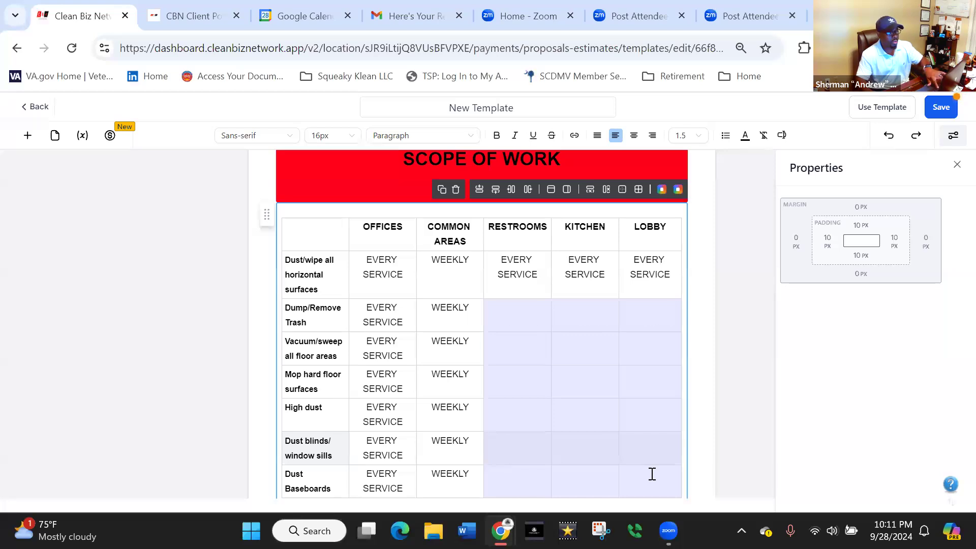
{"action": "key", "text": "ctrl+v"}
{"action": "left_click", "coordinate": [634, 440]}
Step: Add a new page after the scope of work table and place a text block on it headed PRPOSED MONTHLY PRICE
{"action": "scroll", "coordinate": [535, 325], "scroll_direction": "down", "scroll_amount": 3}
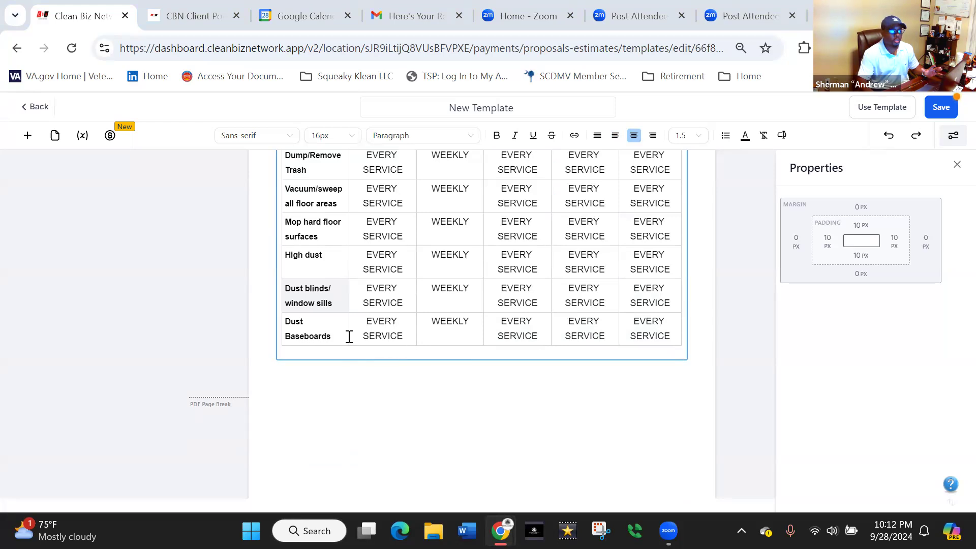
{"action": "scroll", "coordinate": [430, 313], "scroll_direction": "down", "scroll_amount": 2}
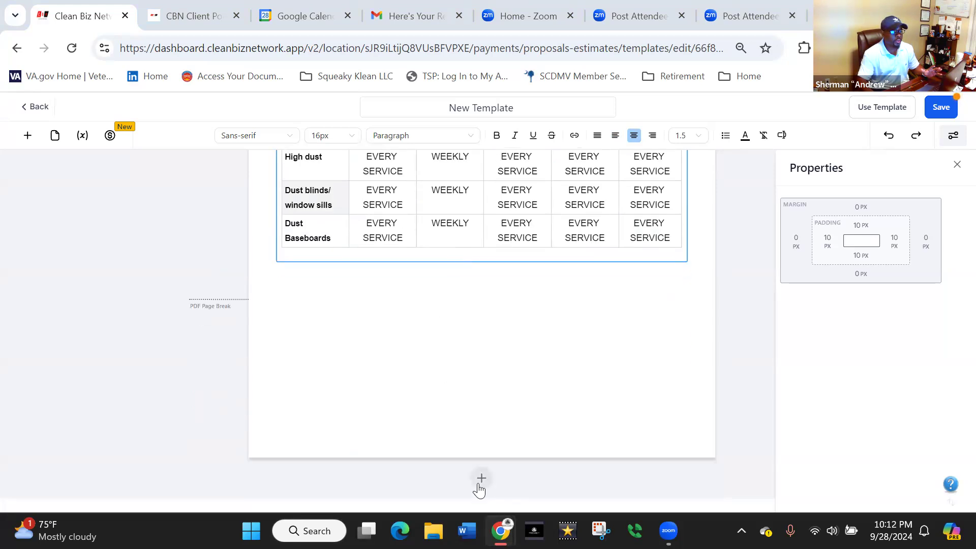
{"action": "left_click", "coordinate": [481, 478]}
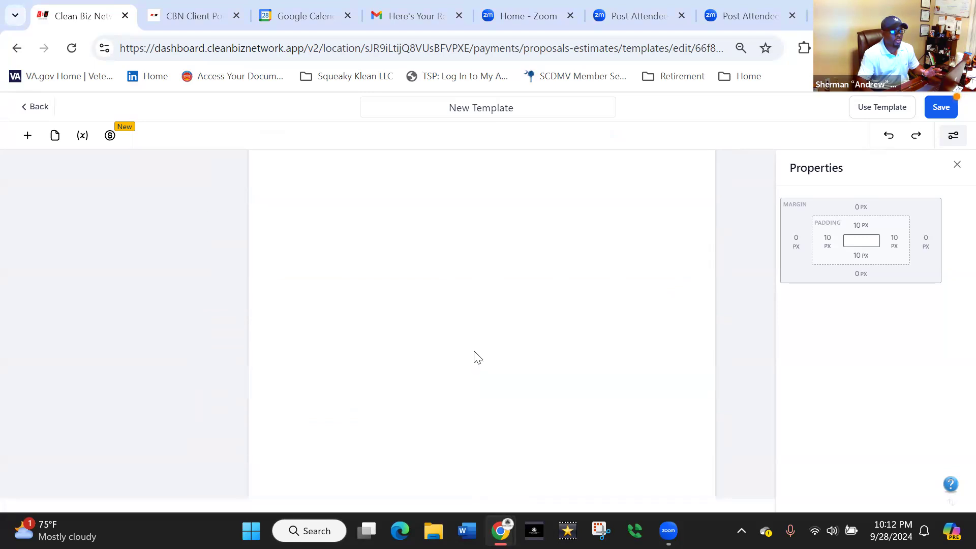
{"action": "left_click", "coordinate": [27, 135]}
{"action": "left_click_drag", "start_coordinate": [49, 243], "coordinate": [283, 253]}
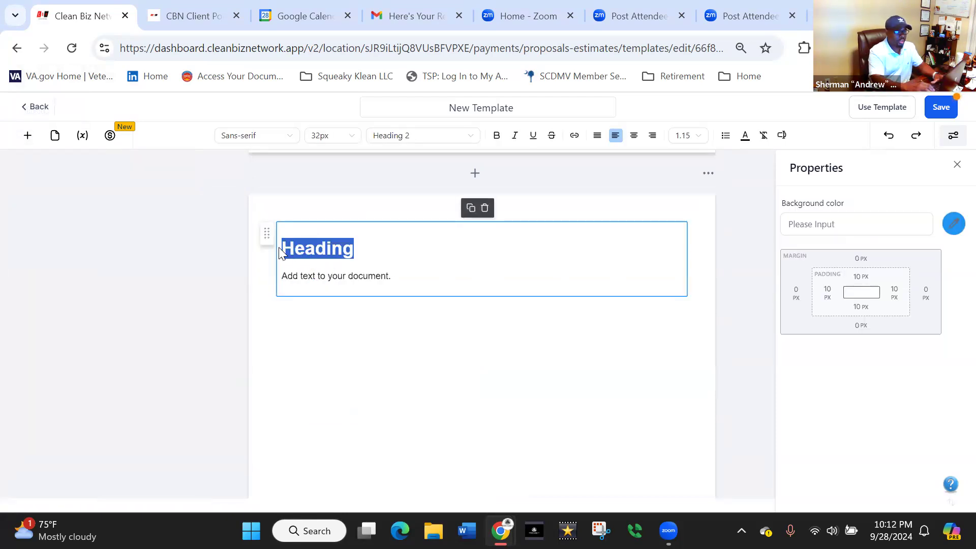
{"action": "type", "text": "PRPOSED "}
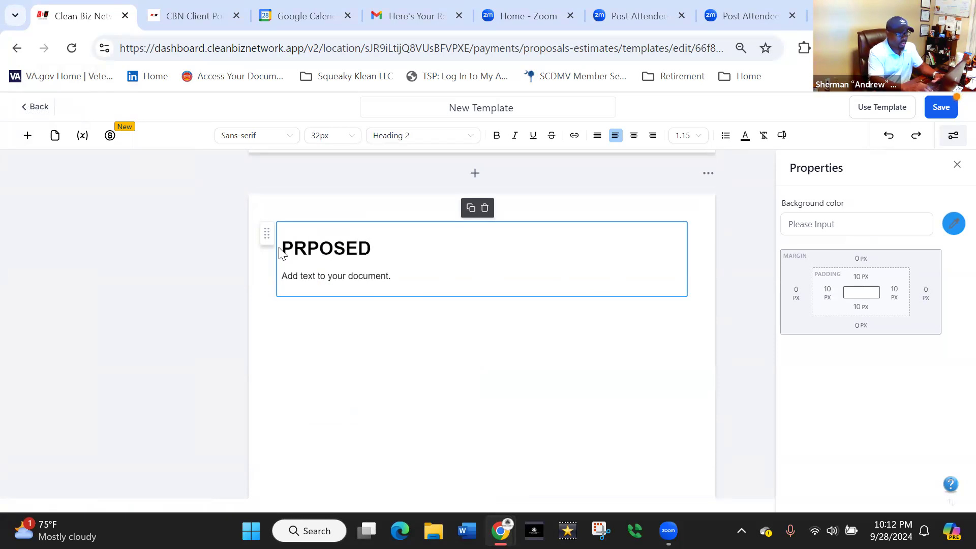
{"action": "type", "text": "MONTHLY PRICE"}
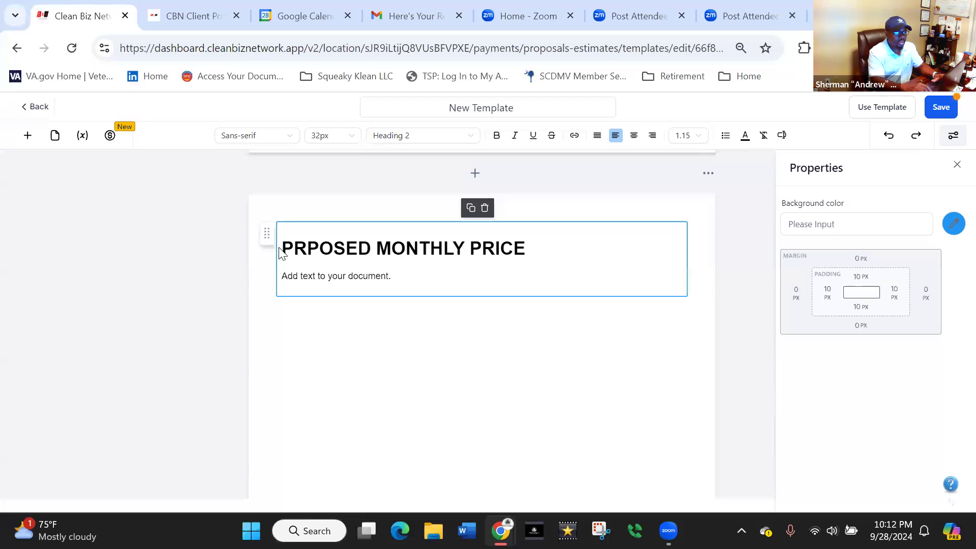
Step: Enter $1500 on a new line below the monthly price heading and delete the block's placeholder text
{"action": "key", "text": "Return"}
{"action": "key", "text": "Return"}
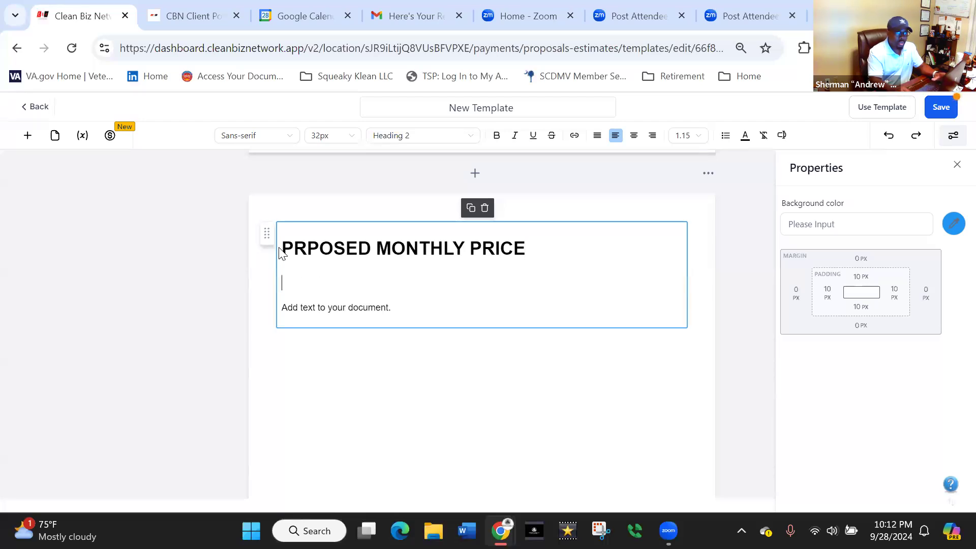
{"action": "type", "text": "150"}
{"action": "key", "text": "BackSpace"}
{"action": "key", "text": "BackSpace"}
{"action": "key", "text": "BackSpace"}
{"action": "type", "text": "$"}
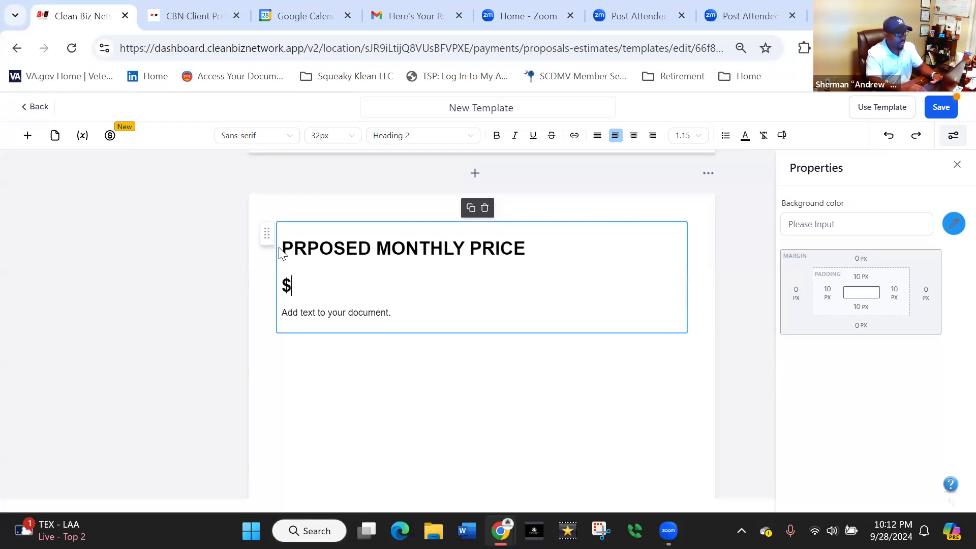
{"action": "type", "text": "1500"}
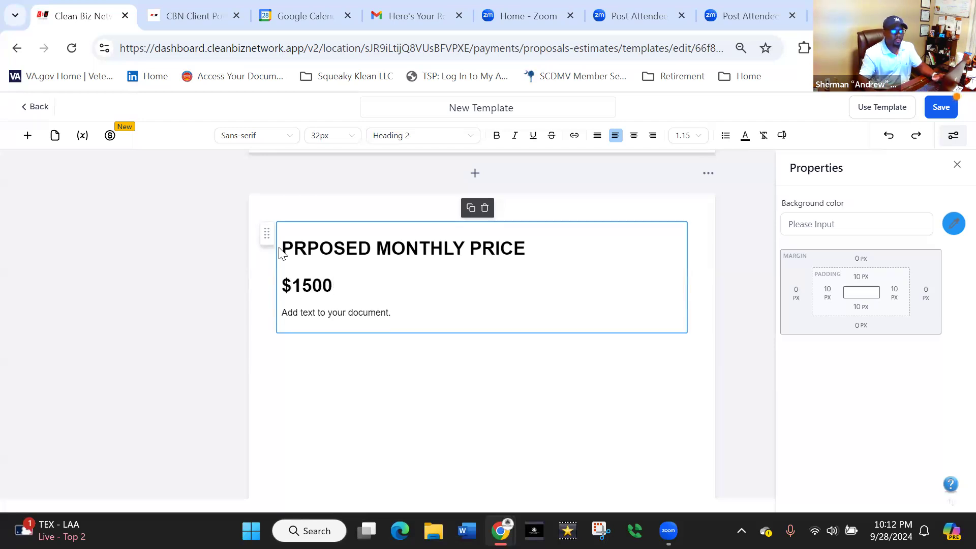
{"action": "left_click_drag", "start_coordinate": [392, 314], "coordinate": [271, 318]}
{"action": "key", "text": "BackSpace"}
{"action": "key", "text": "BackSpace"}
Step: Centre the monthly price heading and the $1500 line
{"action": "left_click_drag", "start_coordinate": [350, 279], "coordinate": [308, 246]}
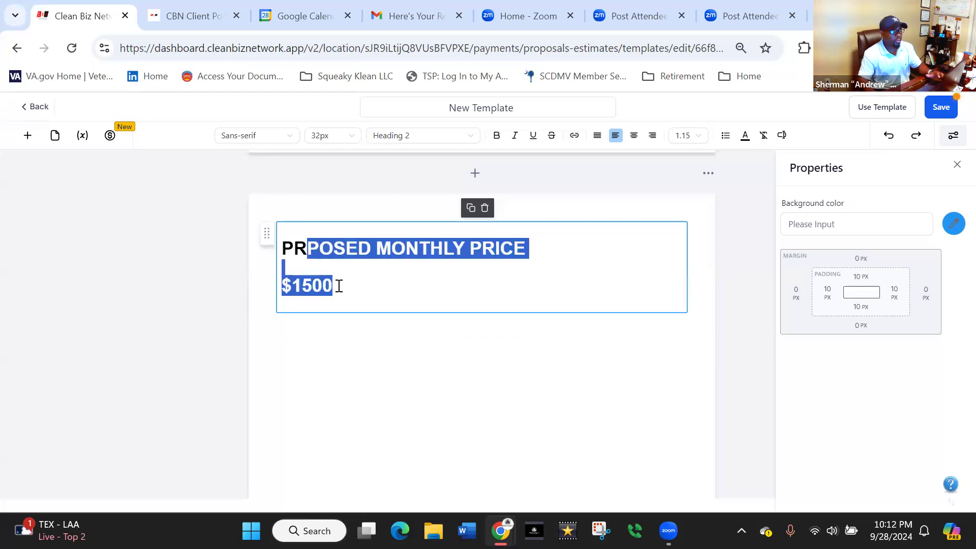
{"action": "left_click", "coordinate": [448, 277]}
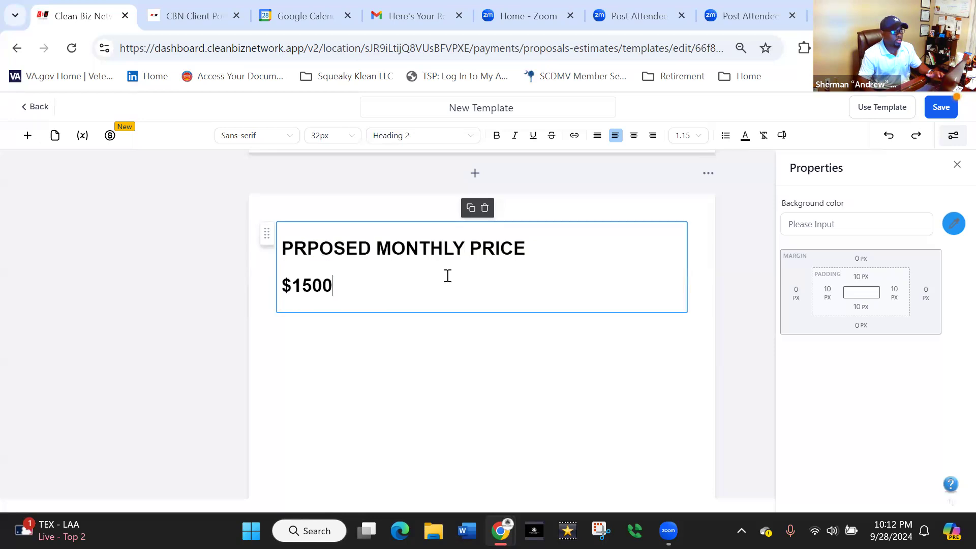
{"action": "left_click", "coordinate": [635, 136]}
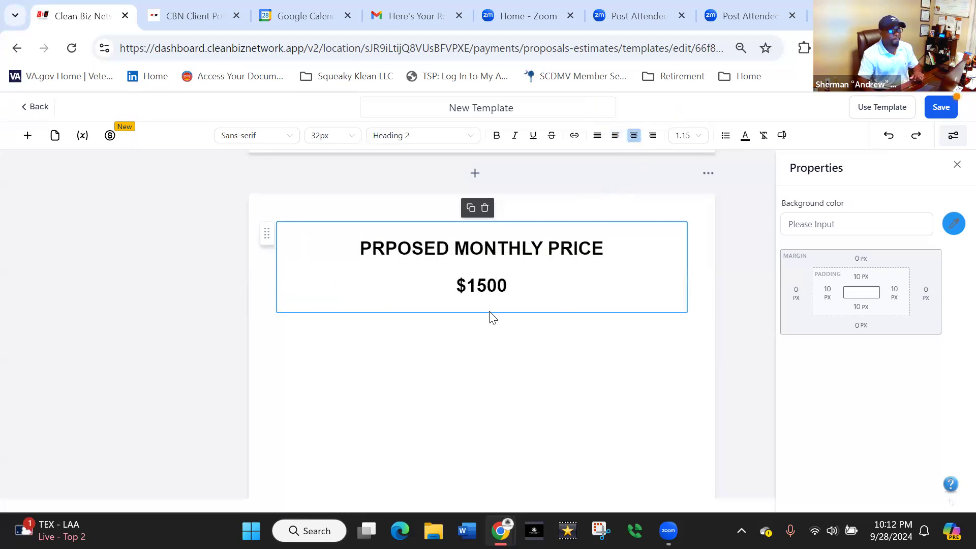
Step: Place a second text block below the monthly price block and set its heading to FREQUENCY OF SERVICE
{"action": "left_click", "coordinate": [28, 135]}
{"action": "left_click_drag", "start_coordinate": [69, 257], "coordinate": [322, 377]}
{"action": "left_click_drag", "start_coordinate": [354, 341], "coordinate": [287, 346]}
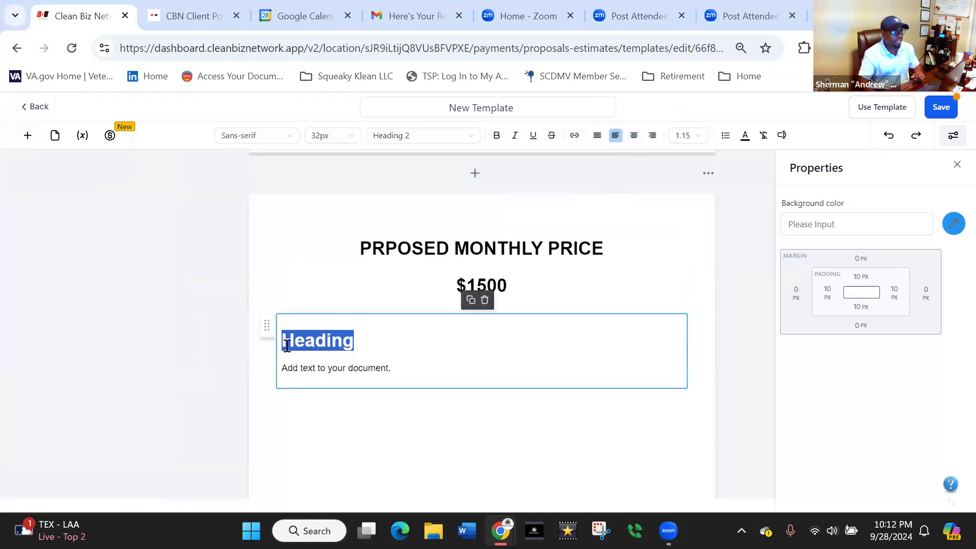
{"action": "type", "text": "FREQUE"}
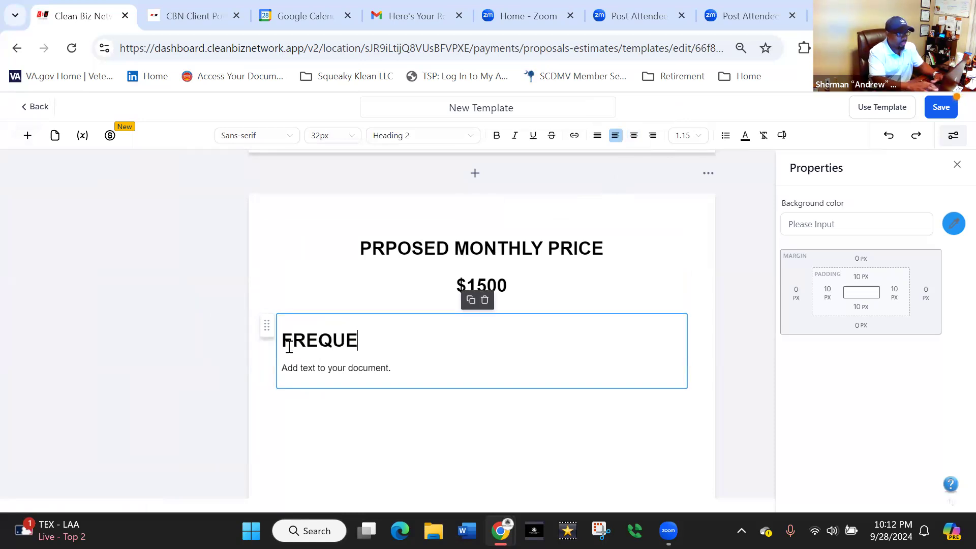
{"action": "type", "text": "NCY OF SERVICE"}
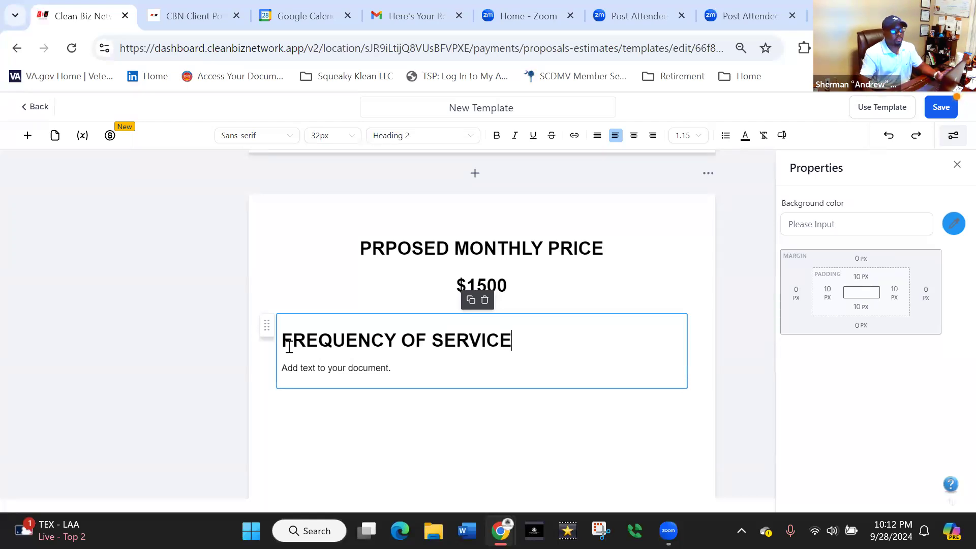
Step: Replace the placeholder text under FREQUENCY OF SERVICE with NUMBER OF DAYS FACILITY WILL BE CLEANED
{"action": "left_click_drag", "start_coordinate": [397, 368], "coordinate": [282, 366]}
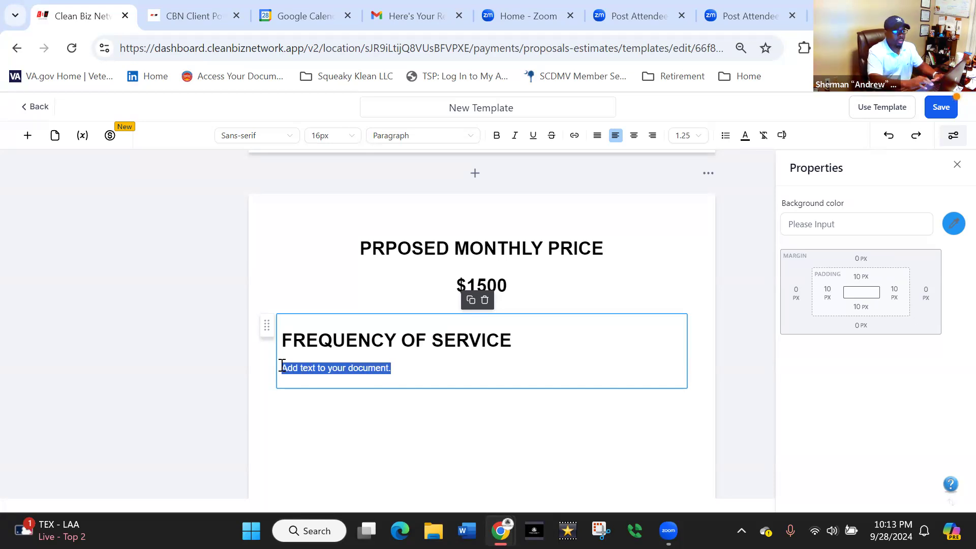
{"action": "type", "text": "NU"}
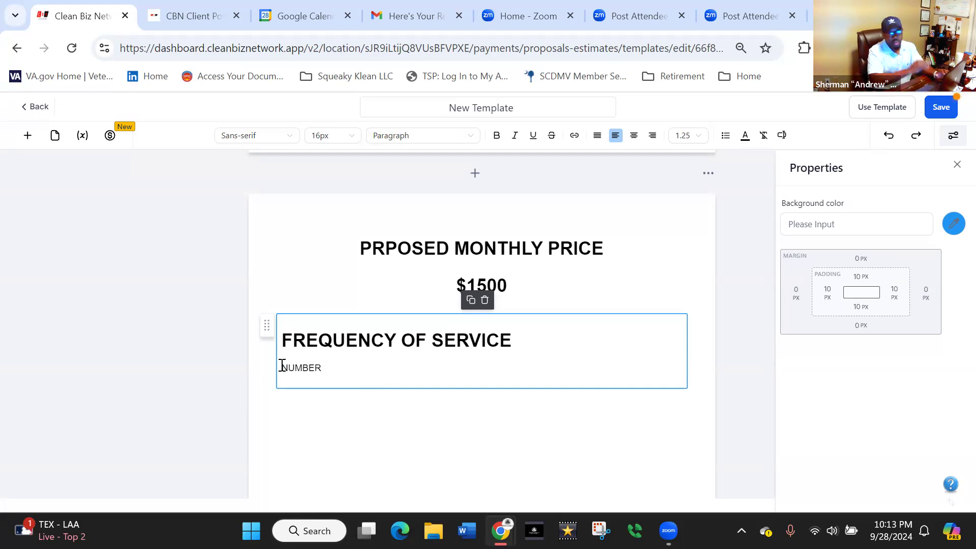
{"action": "type", "text": "MBER"}
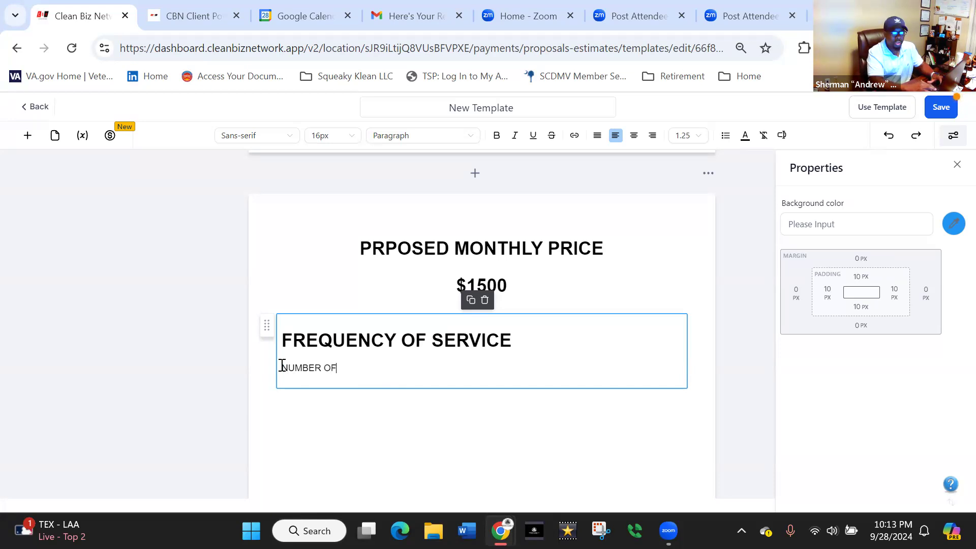
{"action": "type", "text": "OF DAYS FACILITY"}
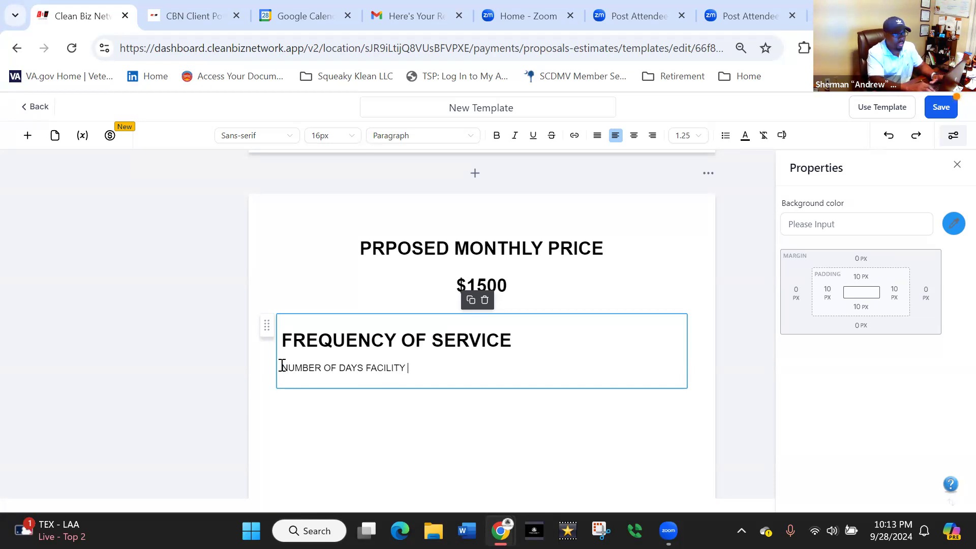
{"action": "type", "text": "EANED"}
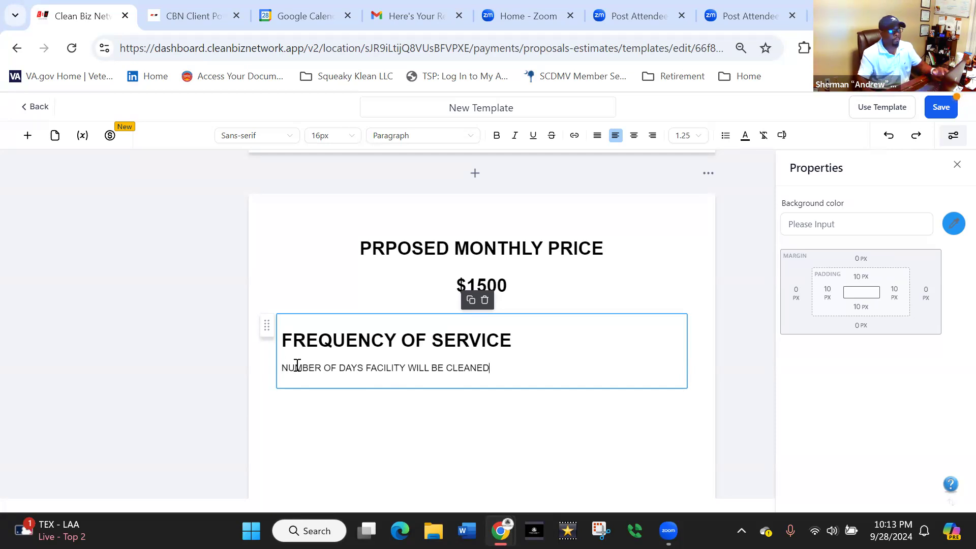
Step: Centre the FREQUENCY OF SERVICE heading and the line of text below it
{"action": "left_click", "coordinate": [631, 138]}
{"action": "left_click", "coordinate": [535, 339]}
{"action": "left_click", "coordinate": [635, 136]}
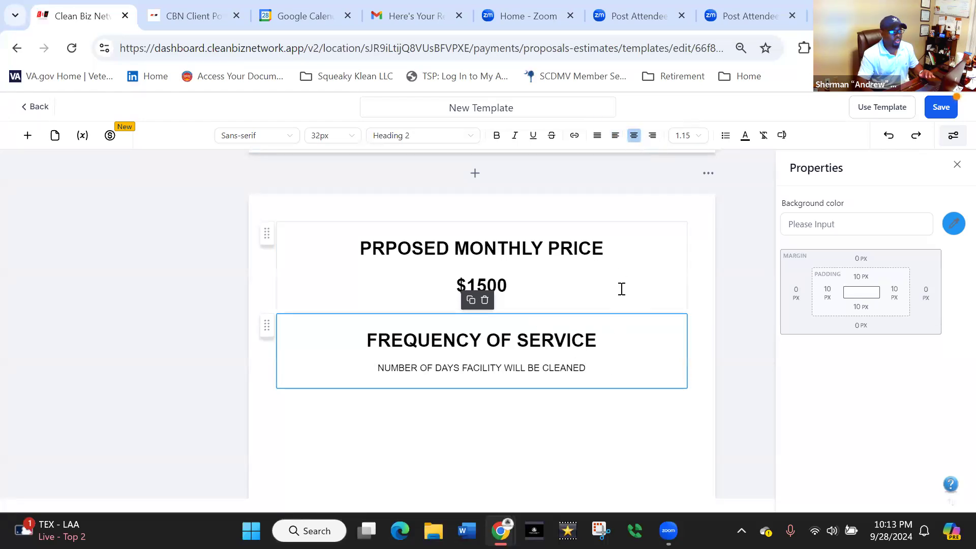
Step: Set the background colour of the monthly price block to the grey #afbbc9
{"action": "left_click", "coordinate": [621, 289]}
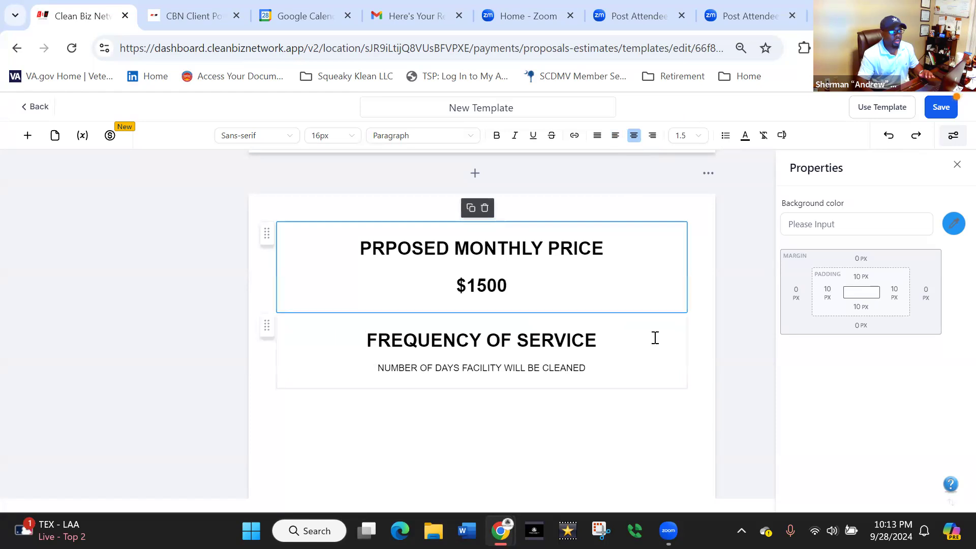
{"action": "left_click", "coordinate": [953, 224]}
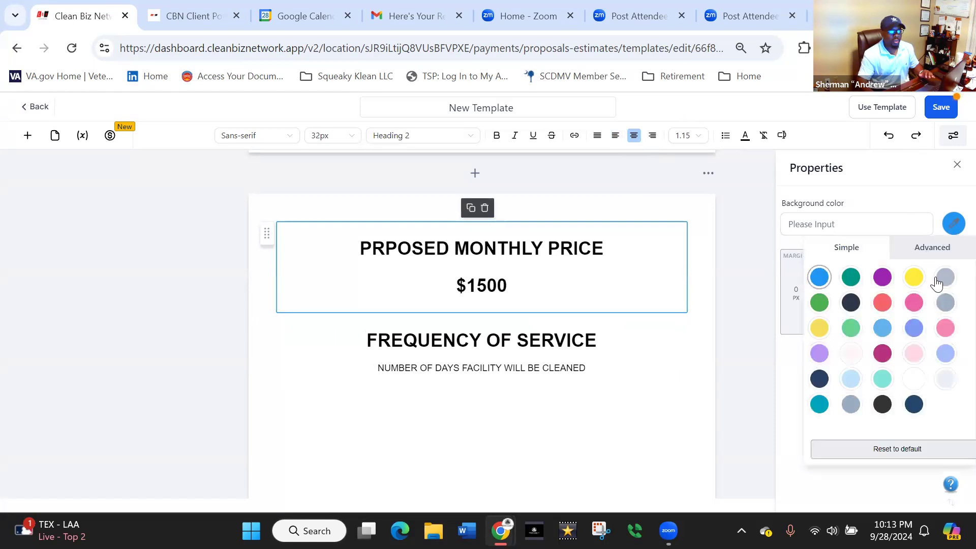
{"action": "left_click", "coordinate": [938, 283]}
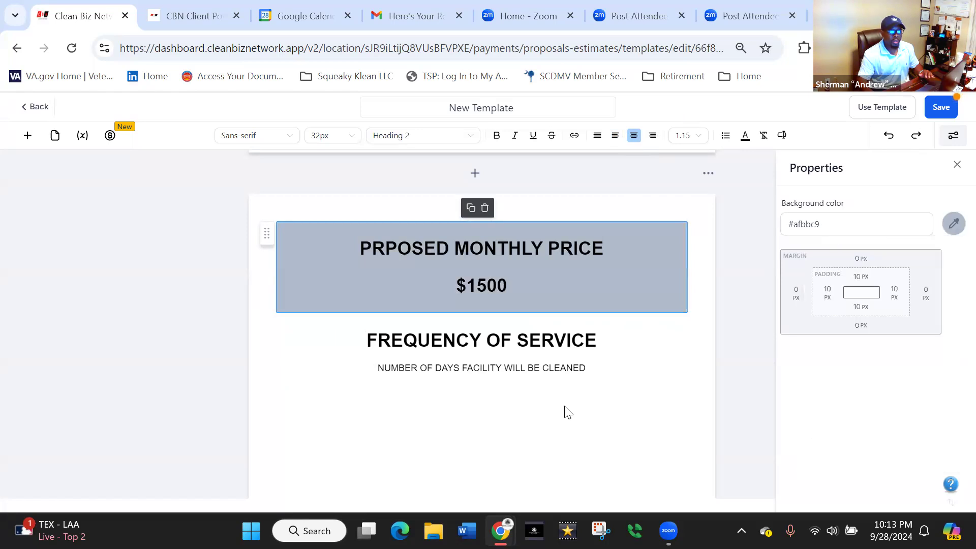
Step: Insert a table below the FREQUENCY OF SERVICE block and extend it to seven columns
{"action": "scroll", "coordinate": [568, 412], "scroll_direction": "down", "scroll_amount": 1}
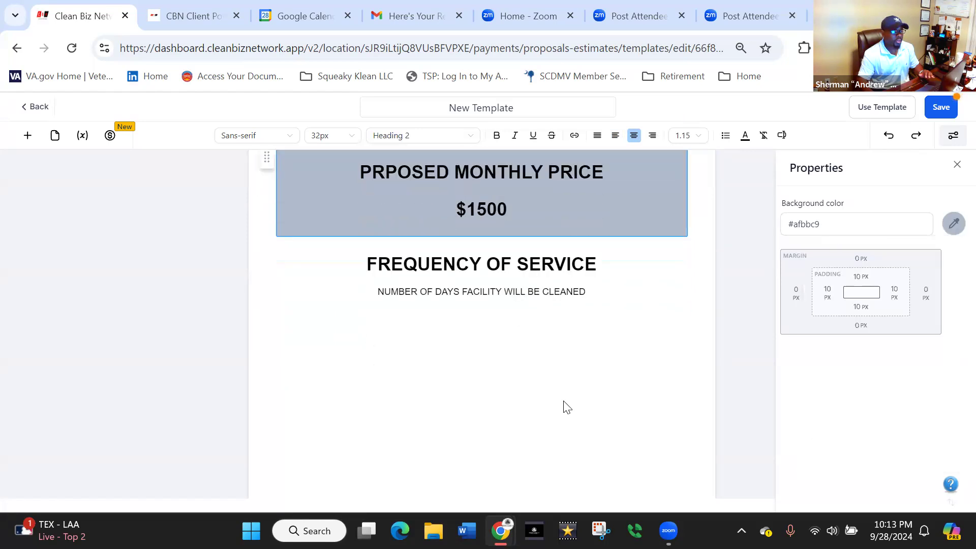
{"action": "left_click", "coordinate": [27, 143]}
{"action": "left_click_drag", "start_coordinate": [42, 329], "coordinate": [321, 364]}
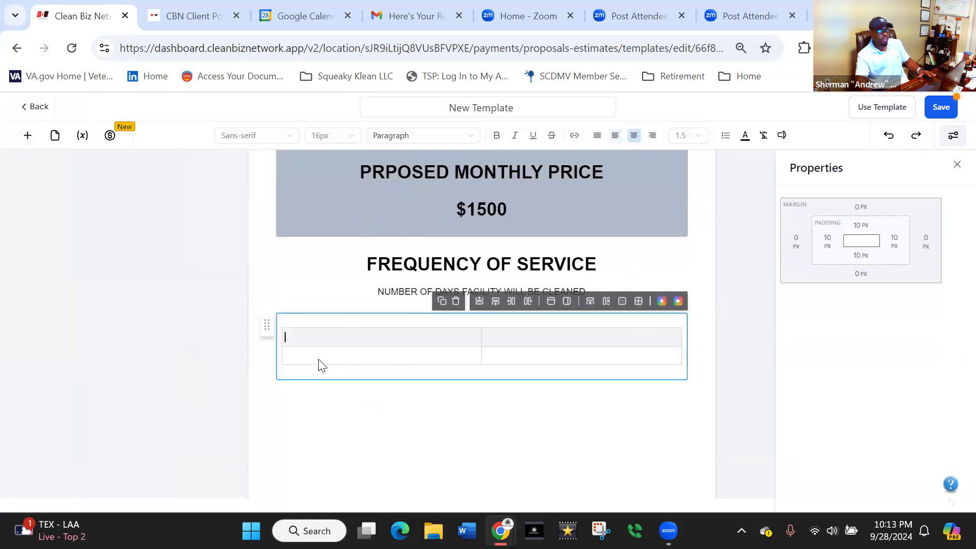
{"action": "left_click", "coordinate": [529, 300]}
{"action": "left_click", "coordinate": [529, 300]}
{"action": "left_click", "coordinate": [529, 300]}
{"action": "left_click", "coordinate": [529, 300]}
{"action": "left_click", "coordinate": [529, 300]}
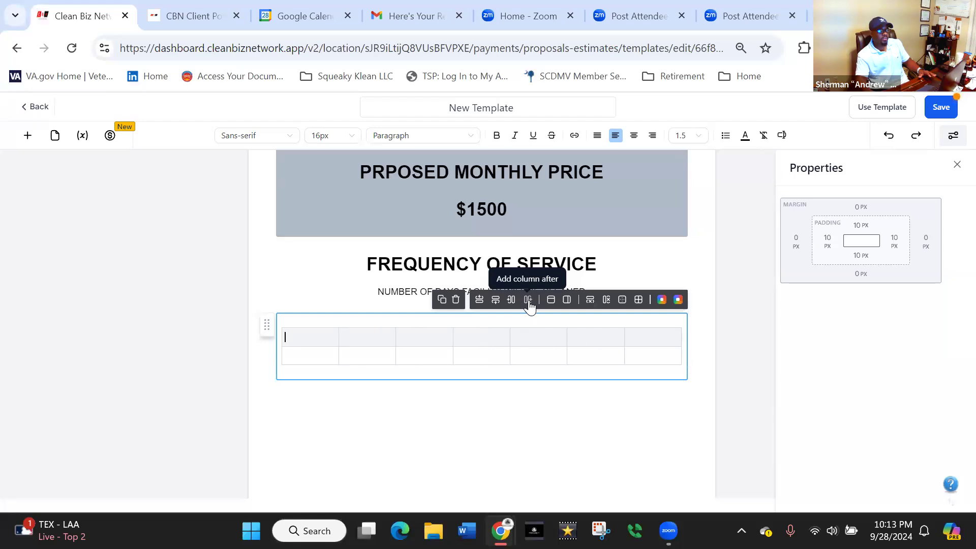
Step: Fill the table's header row with the weekdays SUNDAY through SATURDAY and widen the WEDNESDAY column to fit its name on one line
{"action": "left_click", "coordinate": [305, 341]}
{"action": "type", "text": "su"}
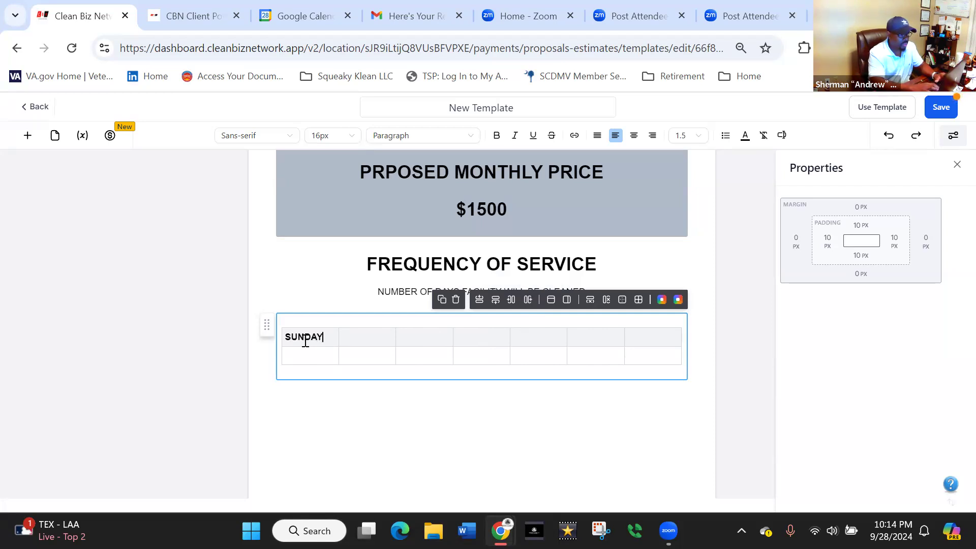
{"action": "type", "text": "NDAY"}
{"action": "key", "text": "Tab"}
{"action": "type", "text": "MONDAYTUED"}
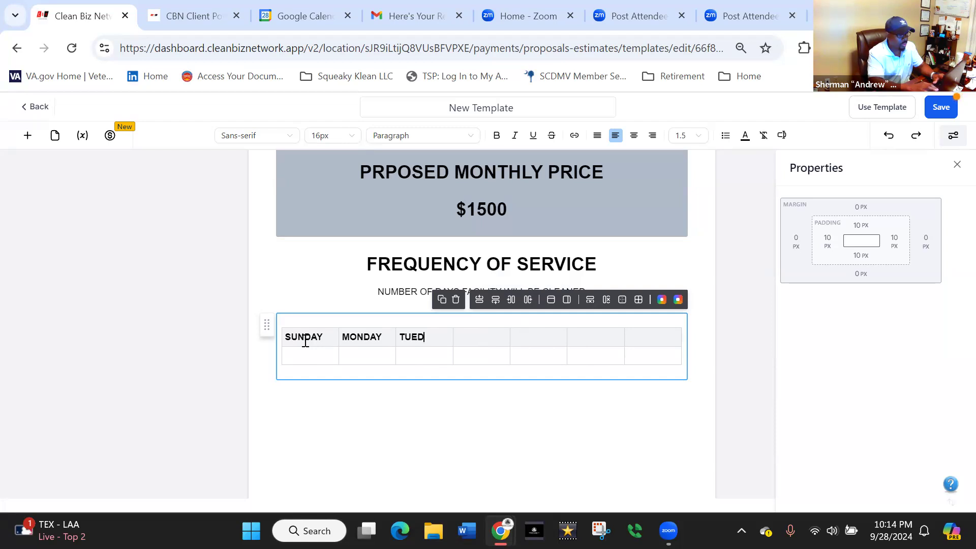
{"action": "type", "text": "AYSDA"}
{"action": "type", "text": "WEDNESDAY"}
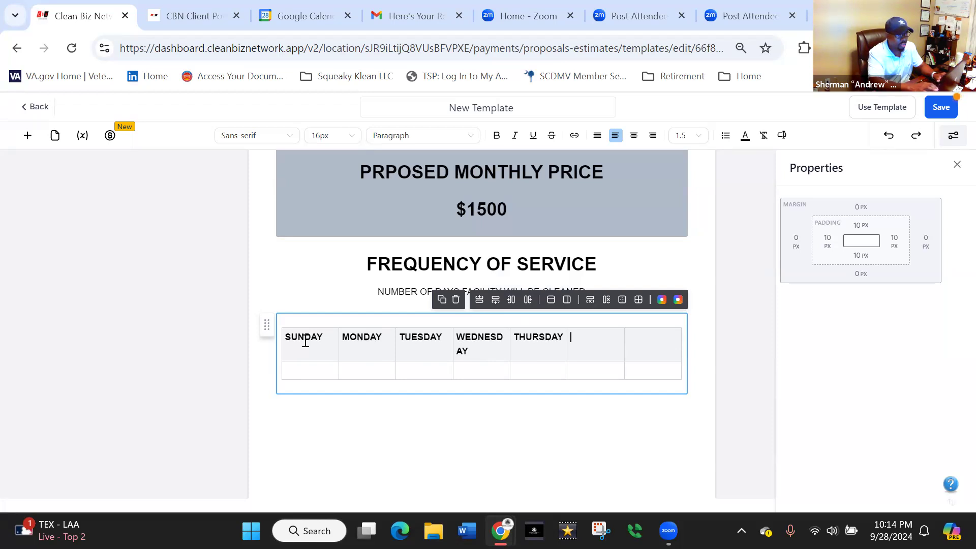
{"action": "type", "text": "FRID"}
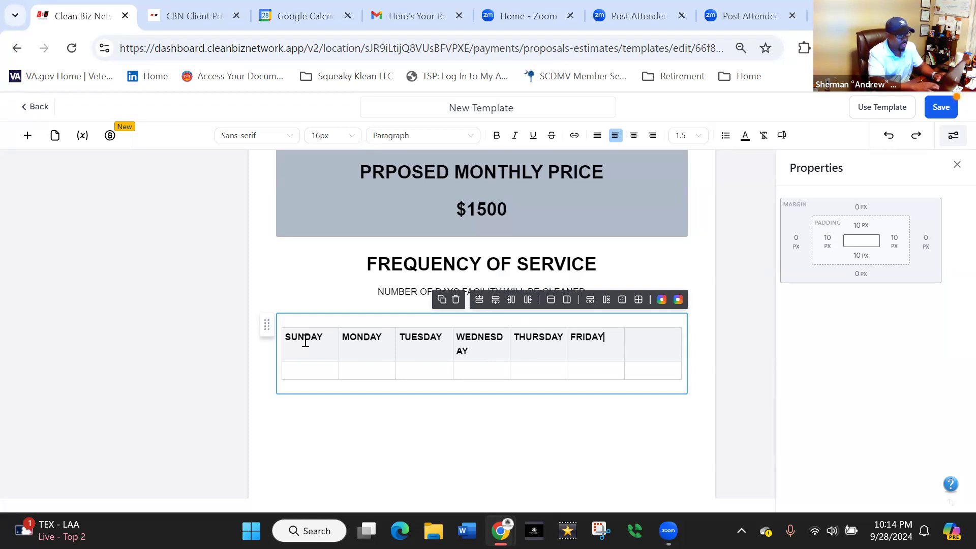
{"action": "type", "text": "AY"}
{"action": "key", "text": "Tab"}
{"action": "type", "text": "SATURDAY"}
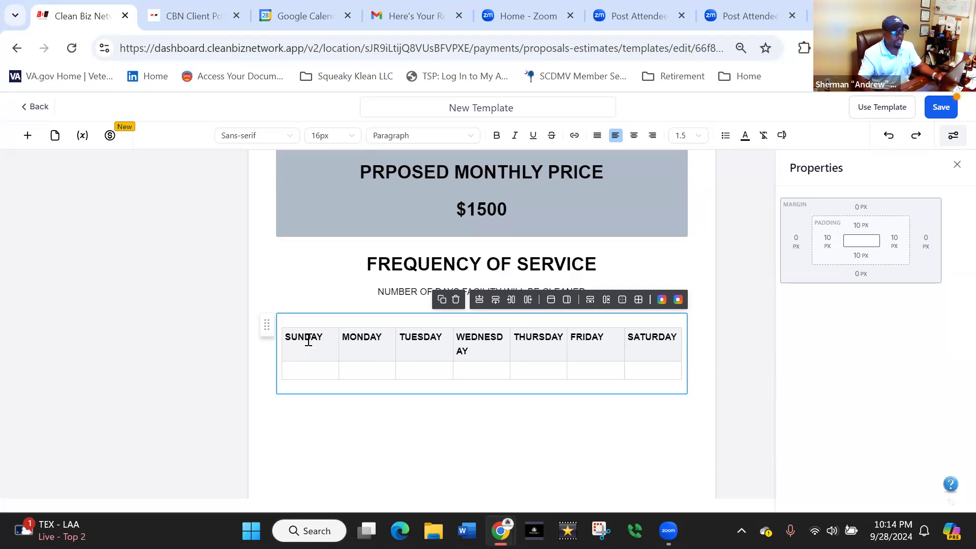
{"action": "left_click_drag", "start_coordinate": [510, 336], "coordinate": [622, 336]}
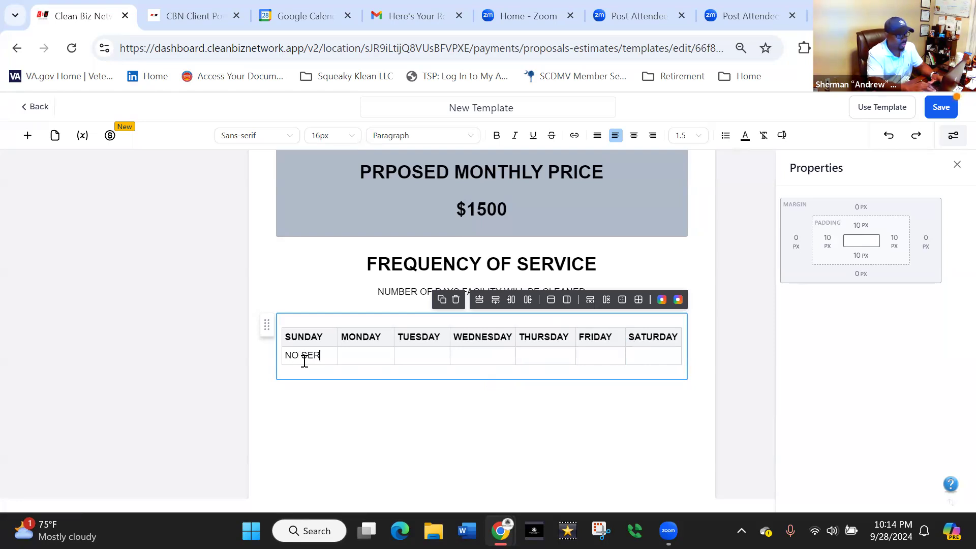
Step: Enter NO SERVICE under SUNDAY and SERVICE under MONDAY, WEDNESDAY and FRIDAY in the table's second row
{"action": "type", "text": "ICE"}
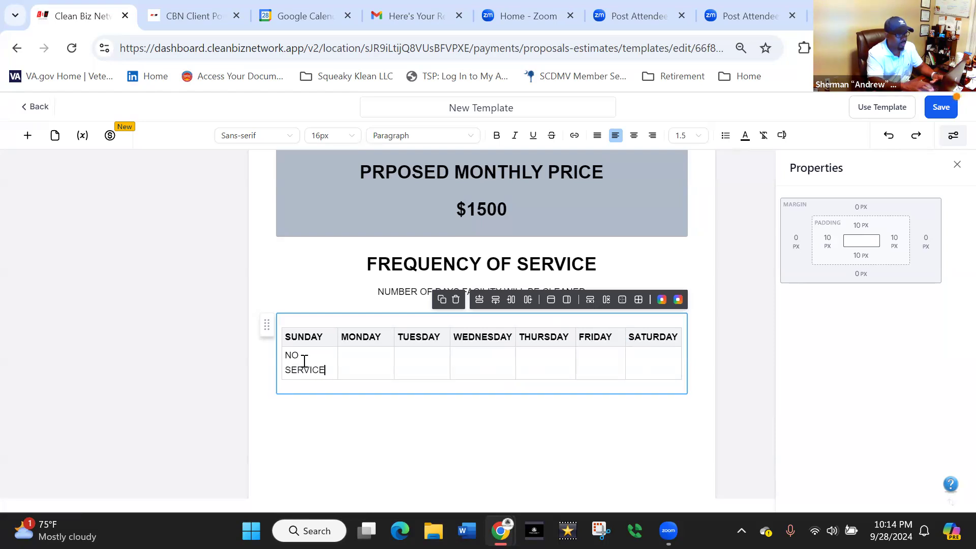
{"action": "left_click", "coordinate": [359, 364]}
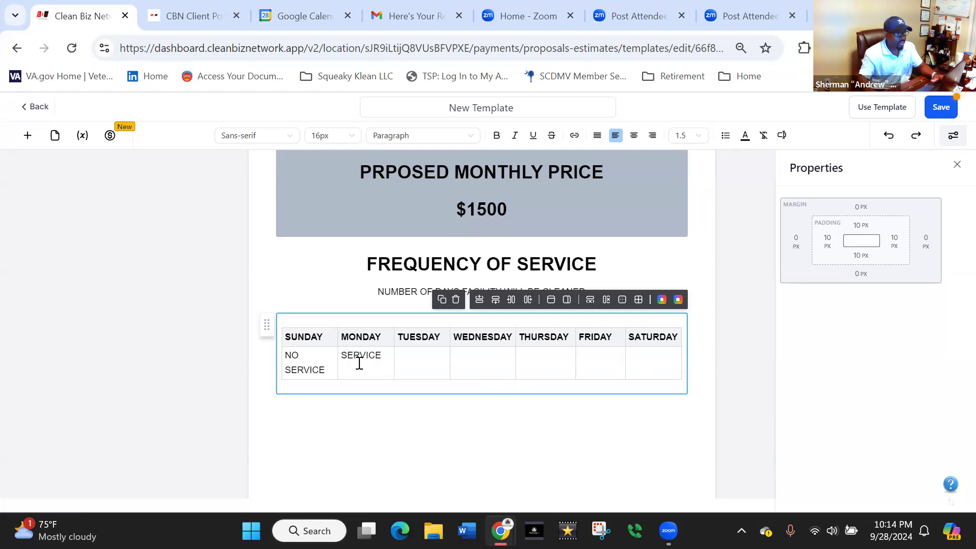
{"action": "left_click", "coordinate": [477, 362]}
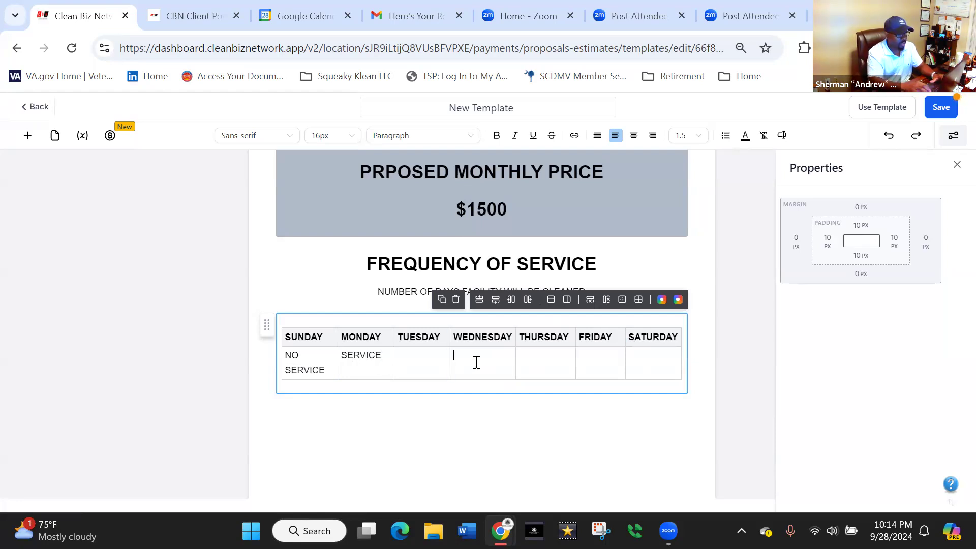
{"action": "left_click_drag", "start_coordinate": [344, 359], "coordinate": [383, 358]}
{"action": "key", "text": "ctrl+c"}
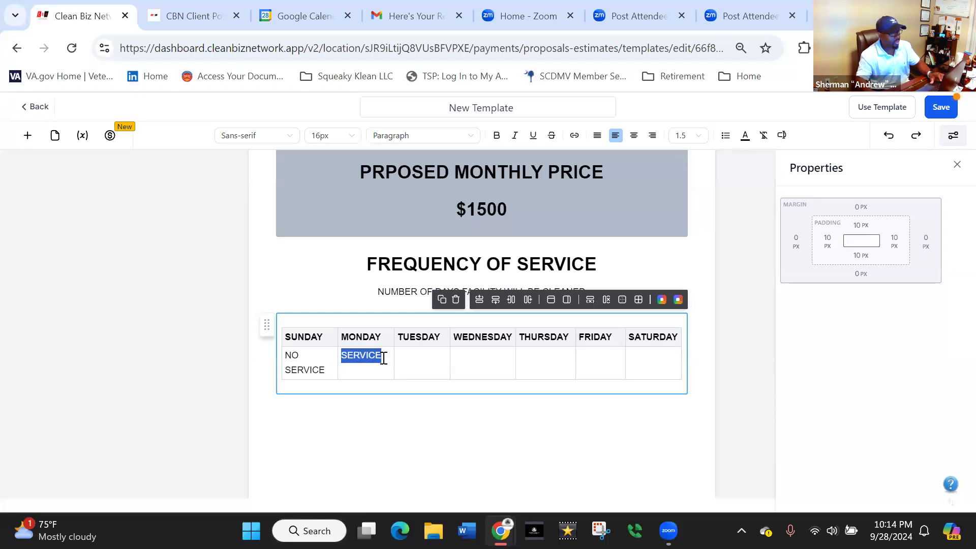
{"action": "left_click", "coordinate": [464, 356]}
{"action": "key", "text": "ctrl+v"}
{"action": "left_click", "coordinate": [590, 355]}
{"action": "key", "text": "ctrl+v"}
Step: Copy the NO SERVICE text from the SUNDAY cell into the TUESDAY, THURSDAY and SATURDAY cells
{"action": "left_click_drag", "start_coordinate": [289, 359], "coordinate": [326, 368]}
{"action": "key", "text": "ctrl+c"}
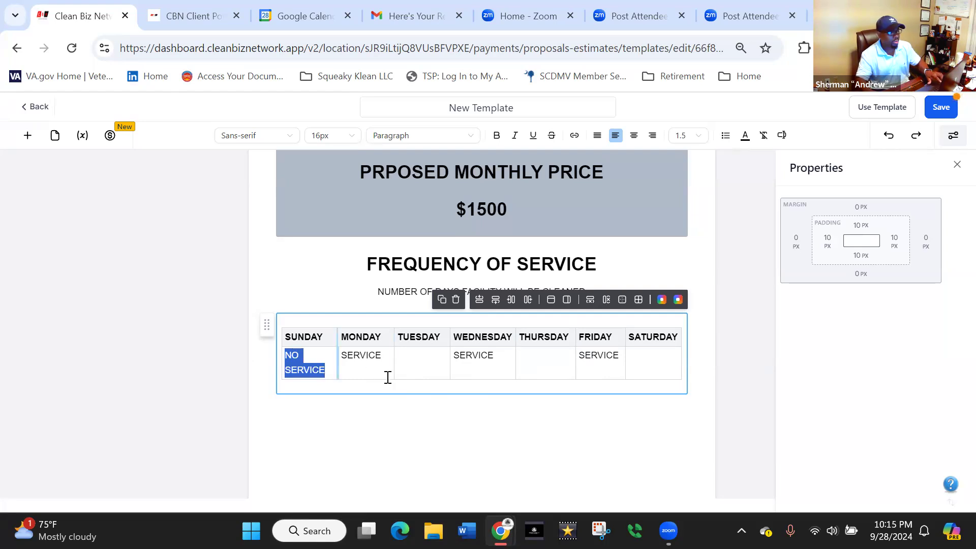
{"action": "left_click", "coordinate": [410, 365]}
{"action": "key", "text": "ctrl+v"}
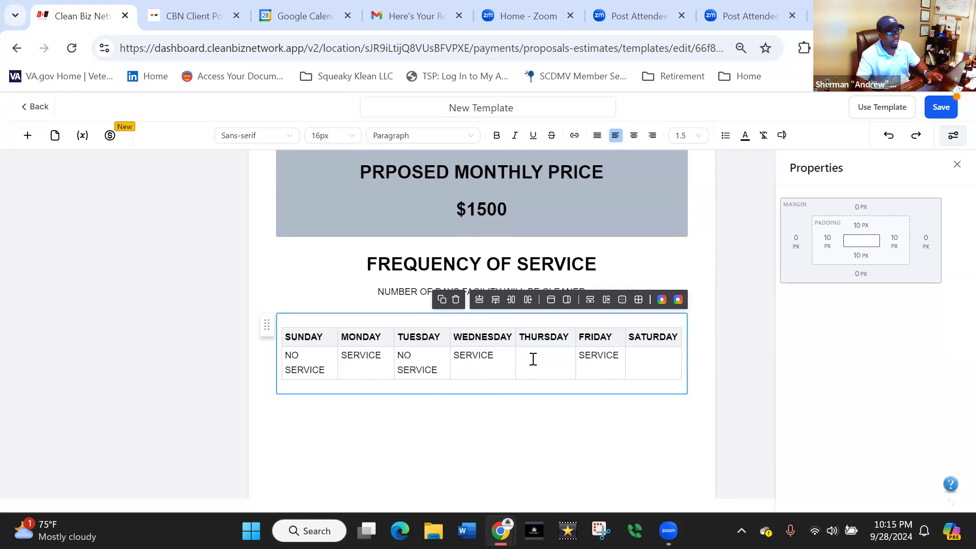
{"action": "key", "text": "ctrl+v"}
{"action": "left_click", "coordinate": [644, 361]}
{"action": "key", "text": "ctrl+v"}
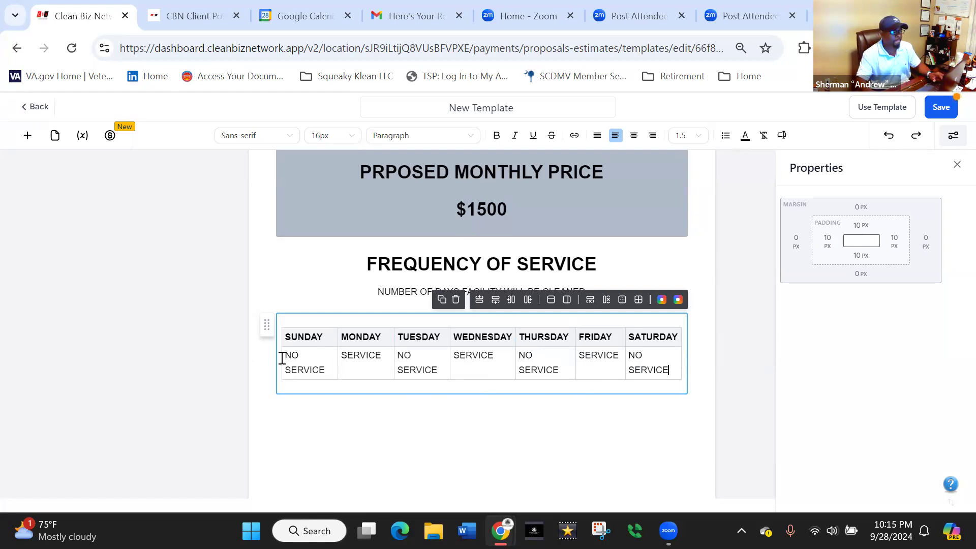
Step: Centre the text in all seven cells of the row below the weekday names
{"action": "left_click_drag", "start_coordinate": [288, 357], "coordinate": [646, 360]}
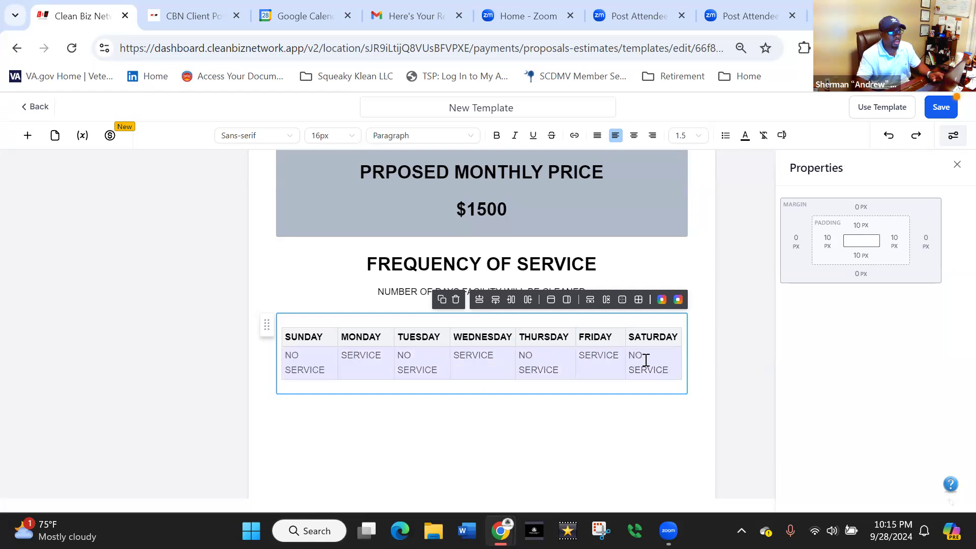
{"action": "left_click", "coordinate": [635, 135]}
{"action": "left_click", "coordinate": [553, 370]}
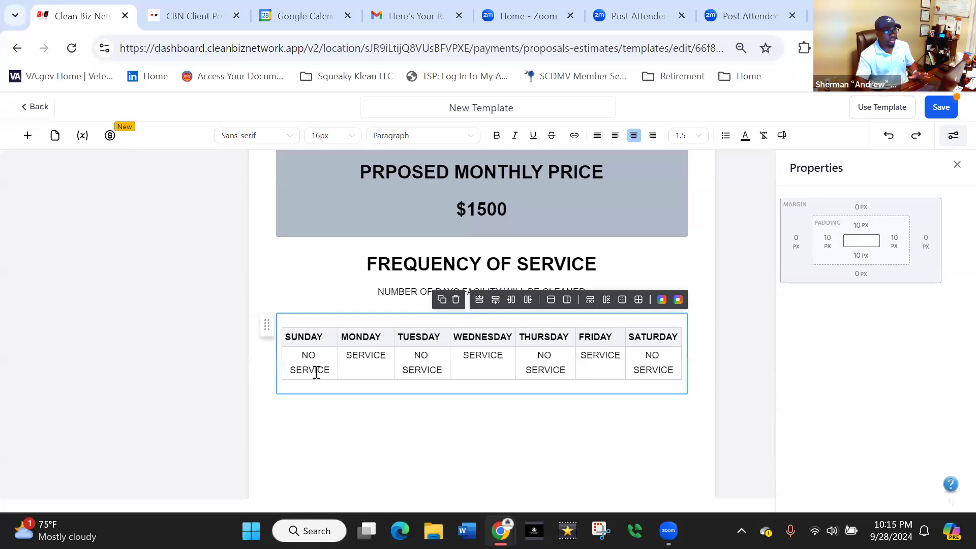
Step: Set the font size of all SERVICE and NO SERVICE entries in the second row to 12px
{"action": "left_click_drag", "start_coordinate": [329, 369], "coordinate": [290, 351]}
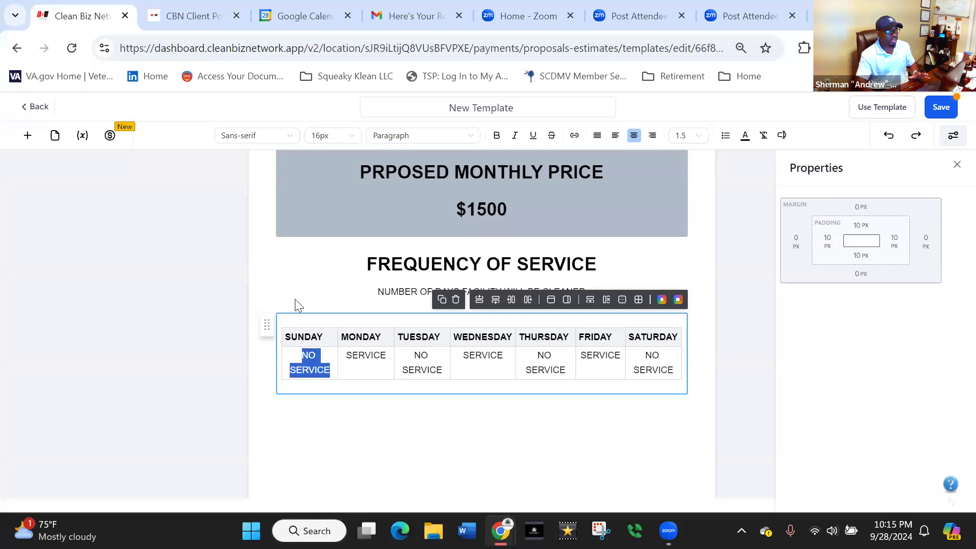
{"action": "left_click", "coordinate": [337, 136]}
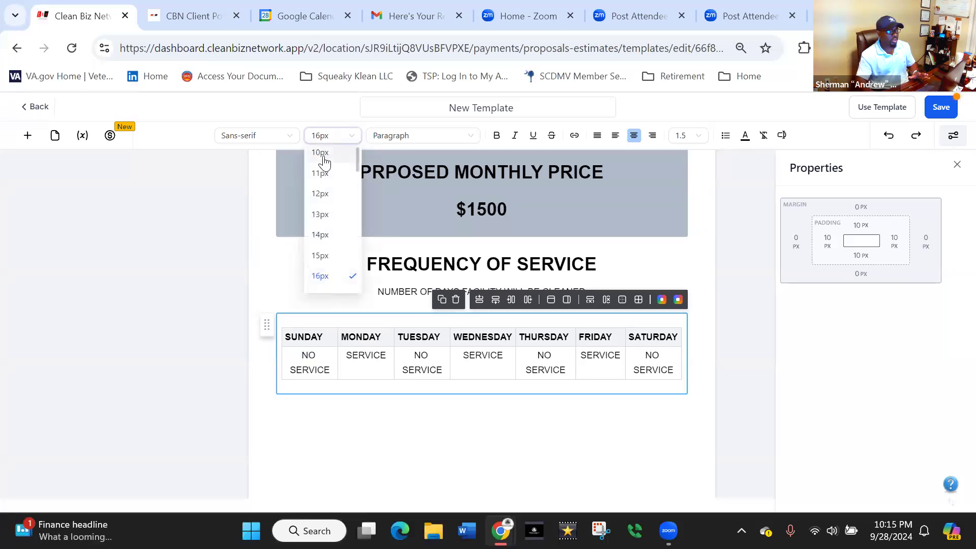
{"action": "left_click", "coordinate": [322, 193]}
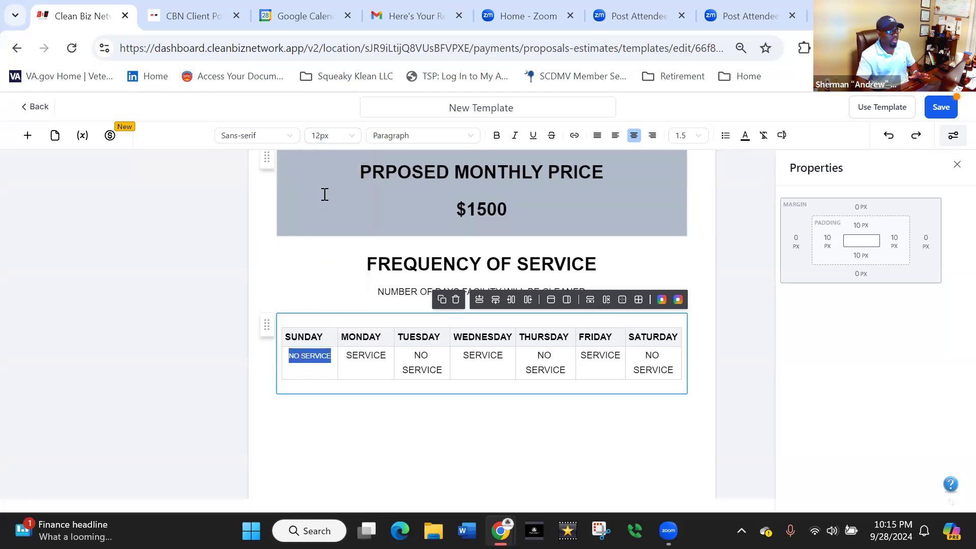
{"action": "left_click", "coordinate": [348, 358]}
{"action": "left_click_drag", "start_coordinate": [348, 357], "coordinate": [643, 359]}
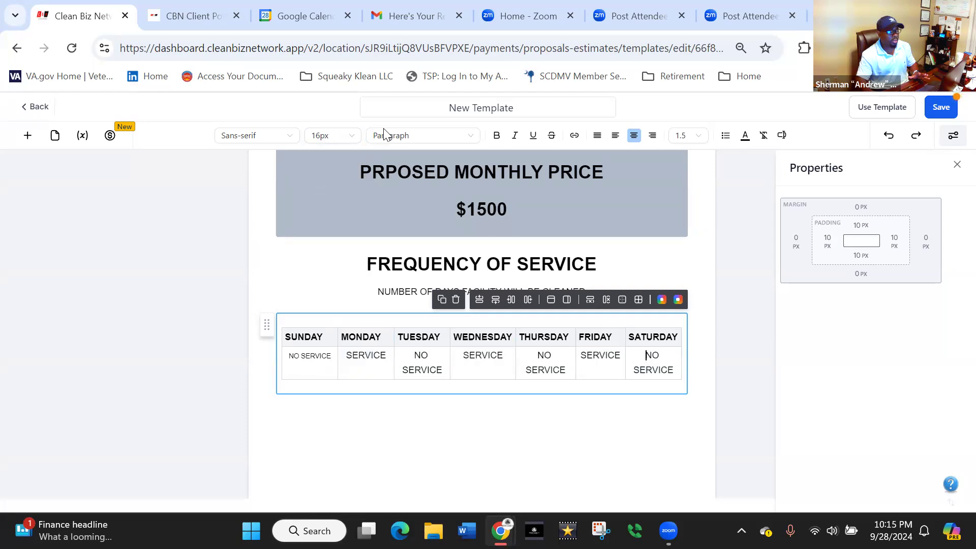
{"action": "left_click_drag", "start_coordinate": [289, 357], "coordinate": [647, 364]}
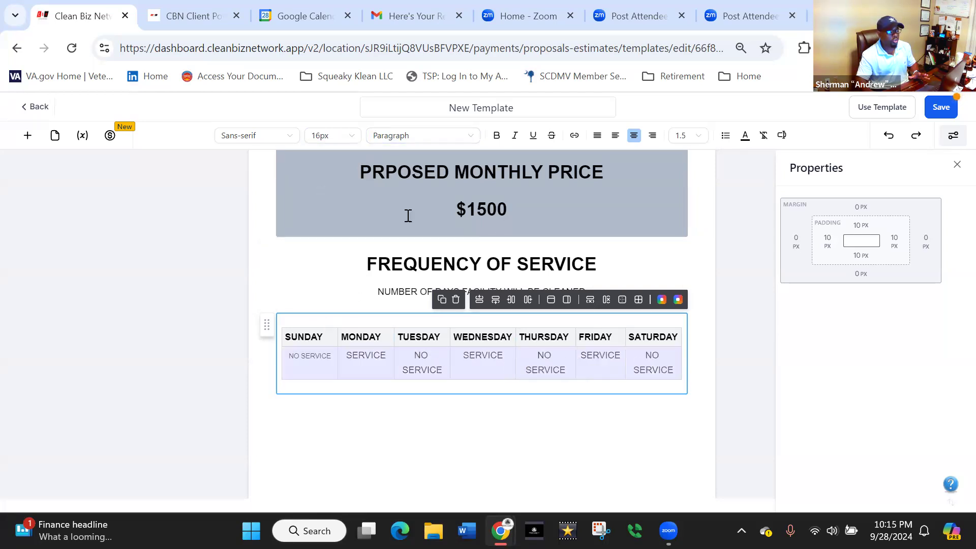
{"action": "left_click", "coordinate": [352, 135]}
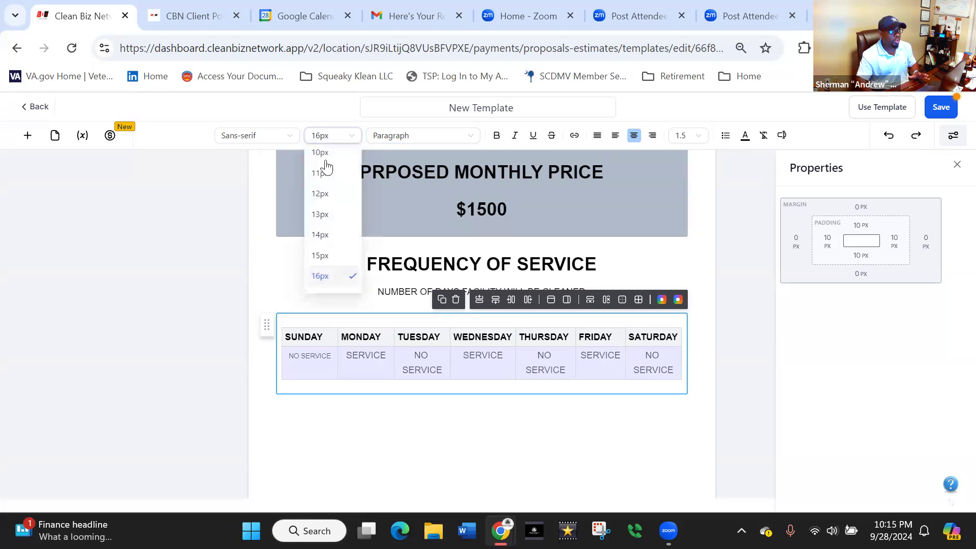
{"action": "left_click", "coordinate": [324, 200]}
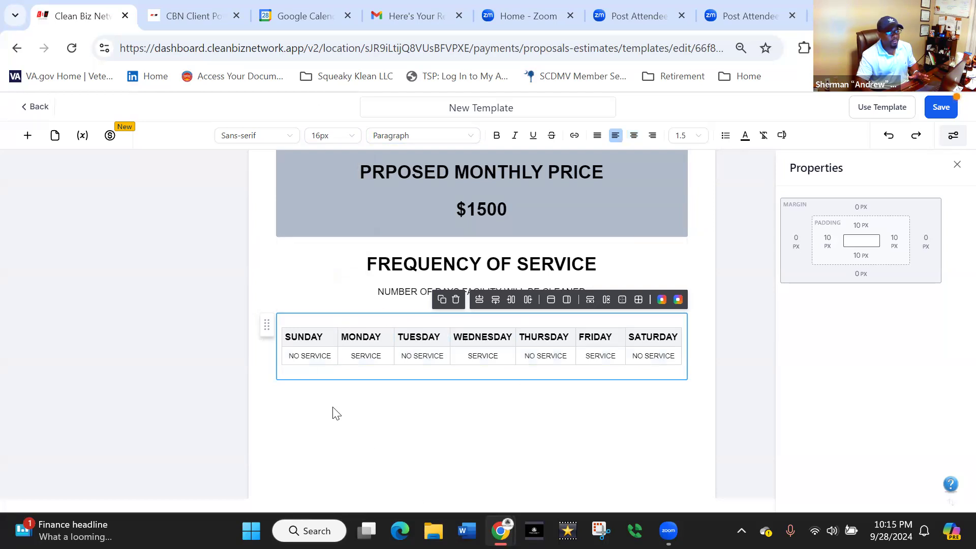
Step: Make the service entries from MONDAY through FRIDAY bold
{"action": "left_click_drag", "start_coordinate": [351, 359], "coordinate": [604, 356]}
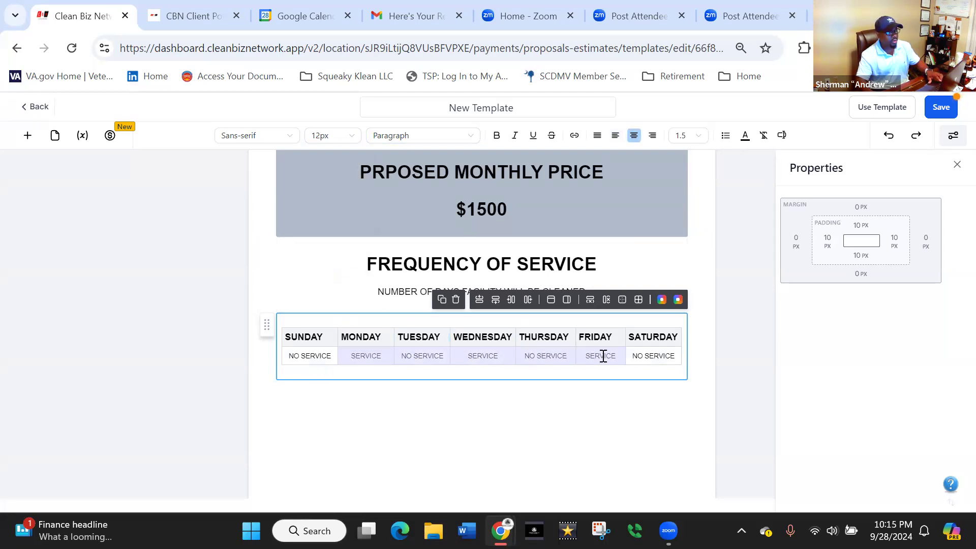
{"action": "key", "text": "ctrl+b"}
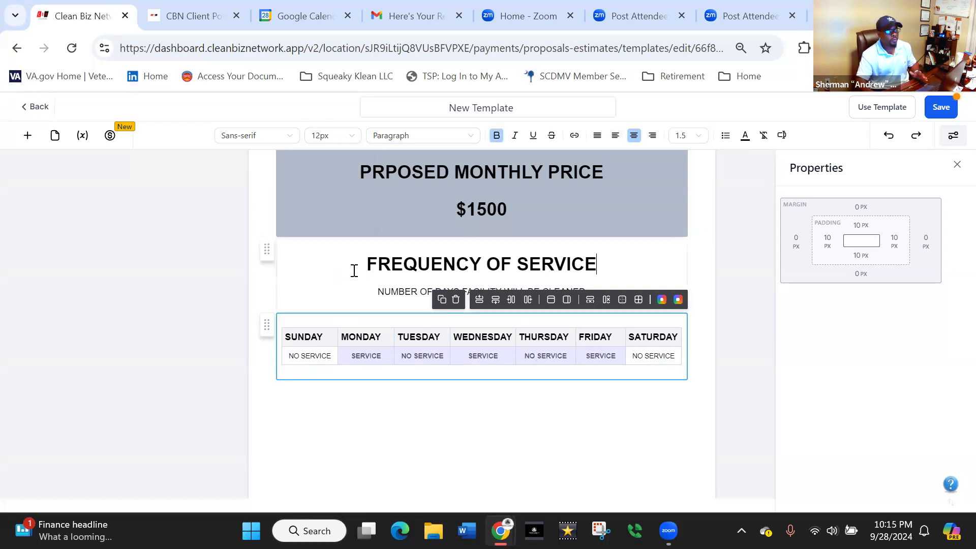
{"action": "left_click", "coordinate": [351, 269]}
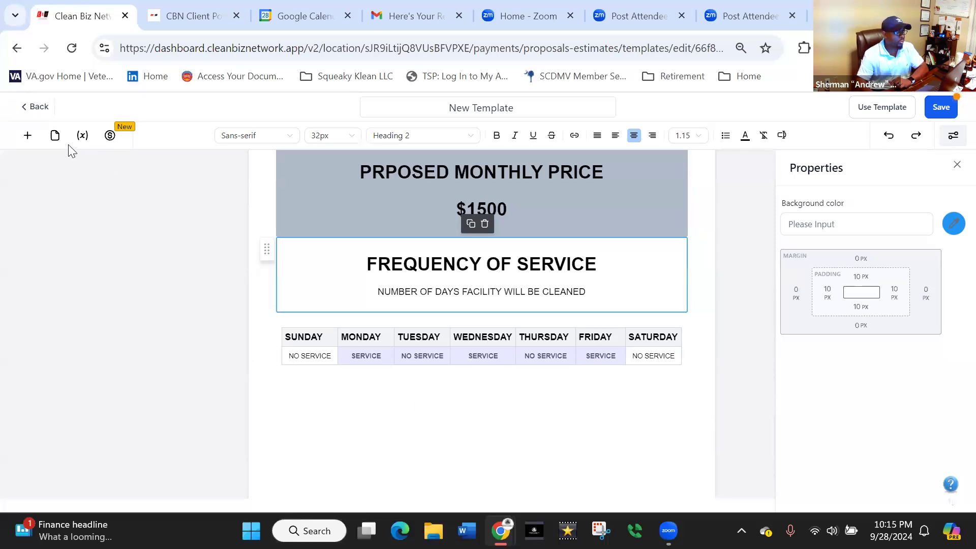
Step: Insert a text block below the weekday table and replace its placeholder with the copied Additional Services: heading and "We offer the following service" line
{"action": "left_click", "coordinate": [28, 135]}
{"action": "left_click_drag", "start_coordinate": [31, 244], "coordinate": [311, 422]}
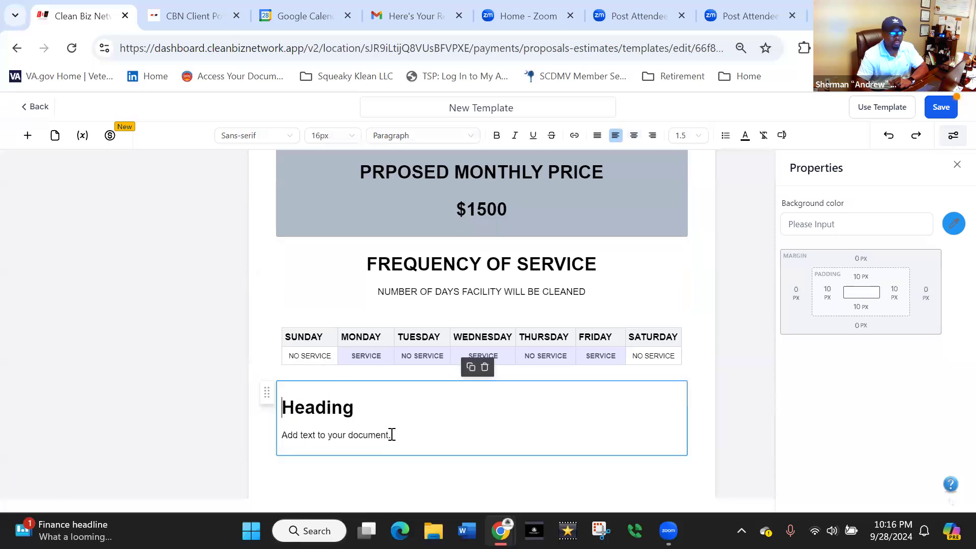
{"action": "left_click", "coordinate": [358, 415]}
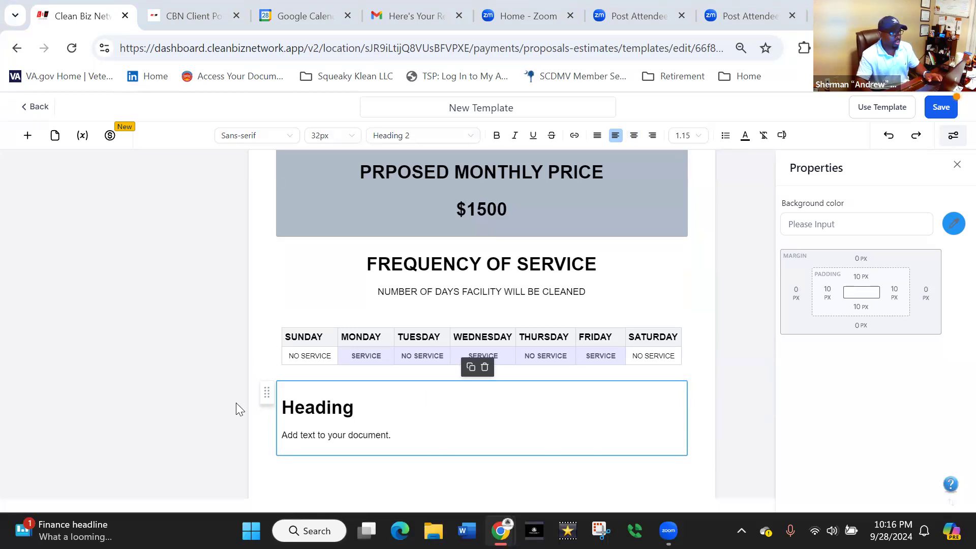
{"action": "left_click_drag", "start_coordinate": [282, 407], "coordinate": [401, 444]}
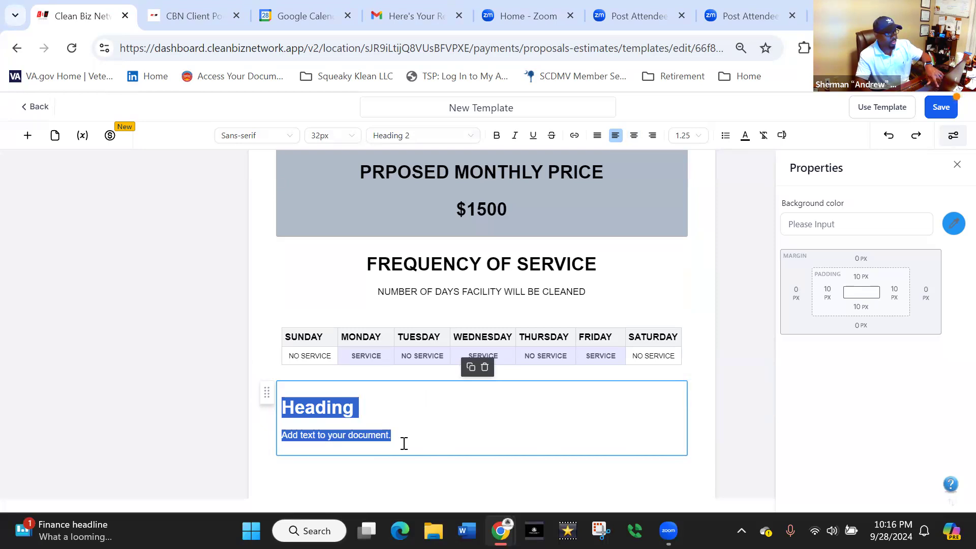
{"action": "key", "text": "ctrl+v"}
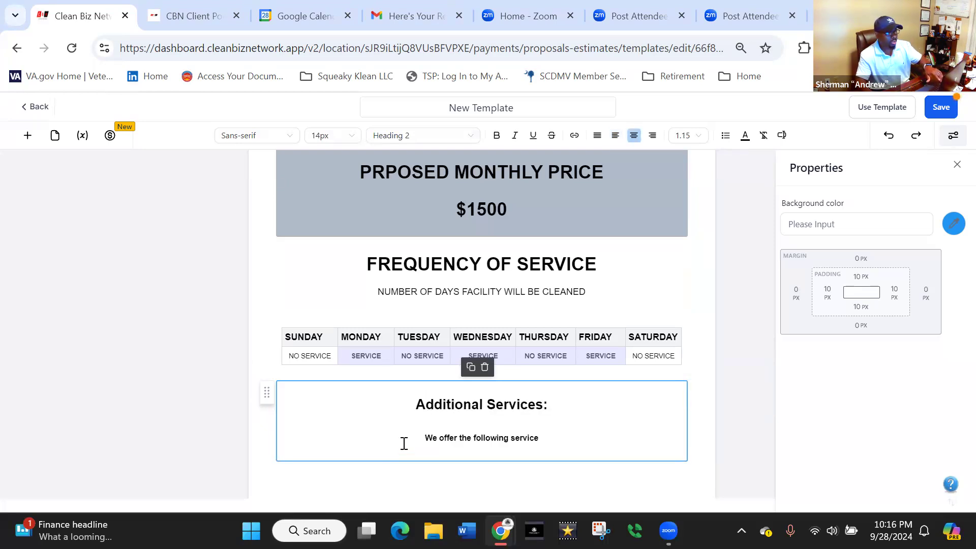
Step: Paste the list of additional services, from CARPET CLEANING to PRESSURE WASHING/SOFT WASHING, below the "We offer the following service" line
{"action": "key", "text": "Return"}
{"action": "key", "text": "Return"}
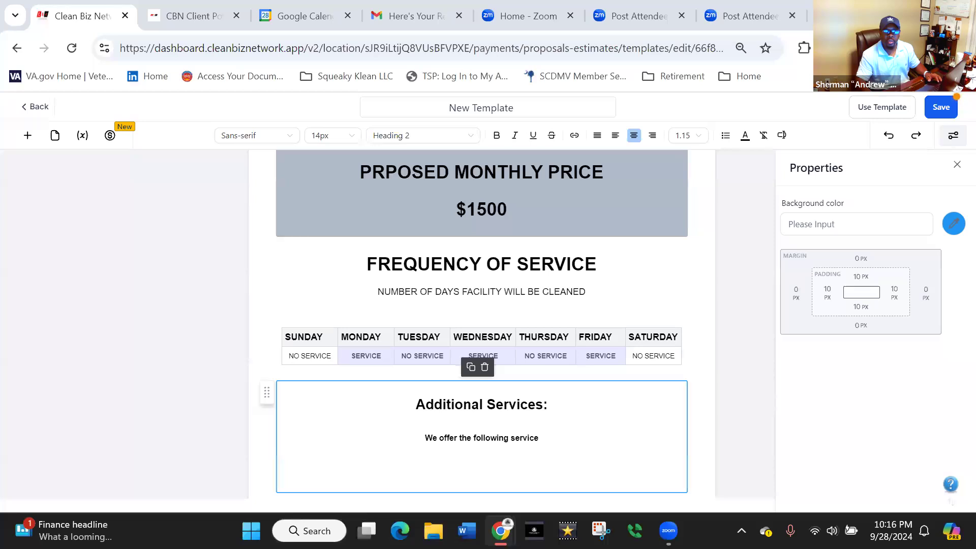
{"action": "left_click", "coordinate": [488, 457]}
{"action": "key", "text": "ctrl+v"}
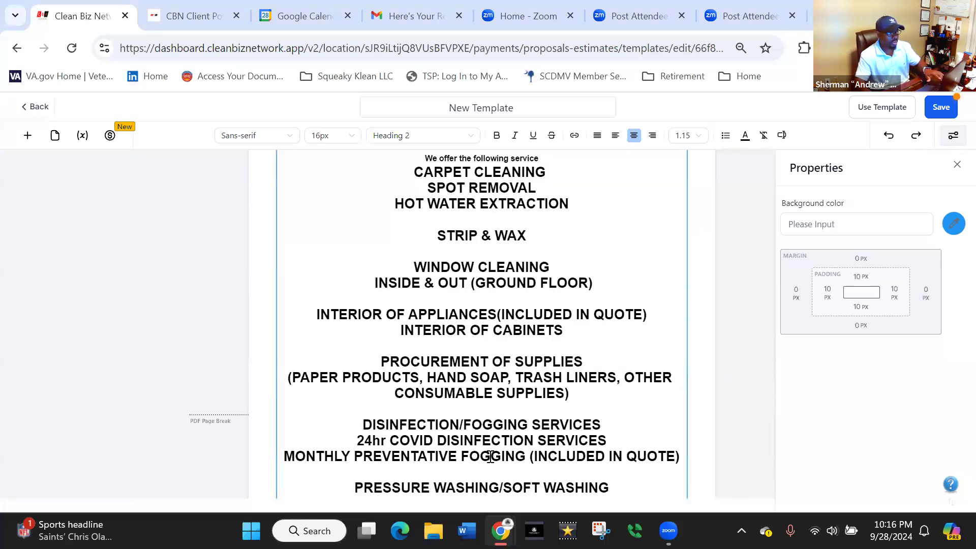
{"action": "scroll", "coordinate": [490, 457], "scroll_direction": "up", "scroll_amount": 3}
{"action": "scroll", "coordinate": [478, 361], "scroll_direction": "down", "scroll_amount": 5}
{"action": "scroll", "coordinate": [454, 357], "scroll_direction": "up", "scroll_amount": 2}
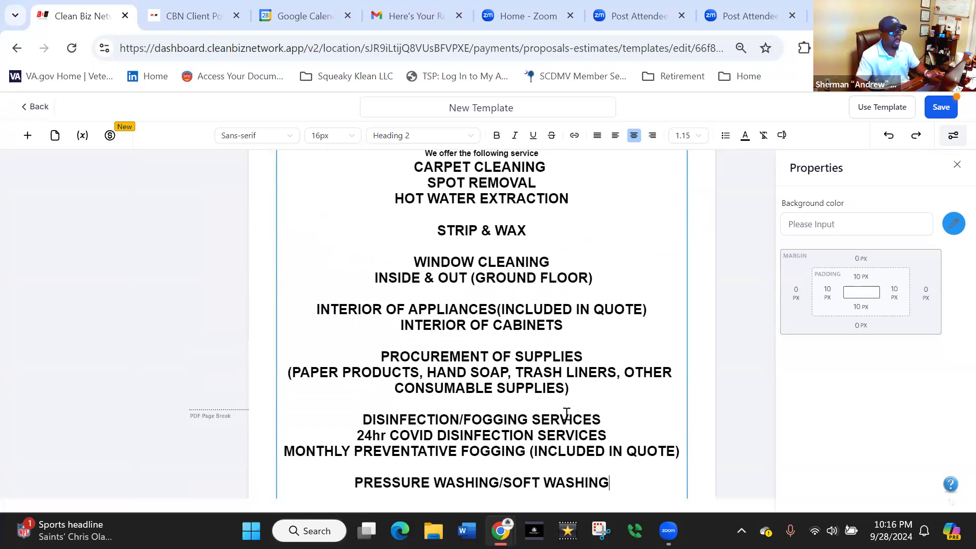
Step: Set the font size of the whole additional services list to 14px
{"action": "scroll", "coordinate": [569, 414], "scroll_direction": "down", "scroll_amount": 3}
{"action": "left_click_drag", "start_coordinate": [609, 336], "coordinate": [398, 303]}
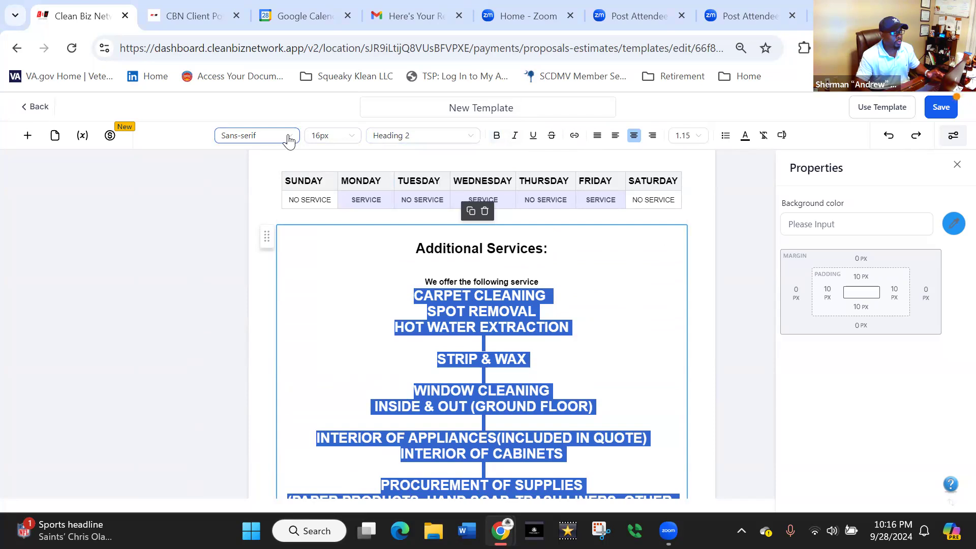
{"action": "left_click", "coordinate": [353, 140]}
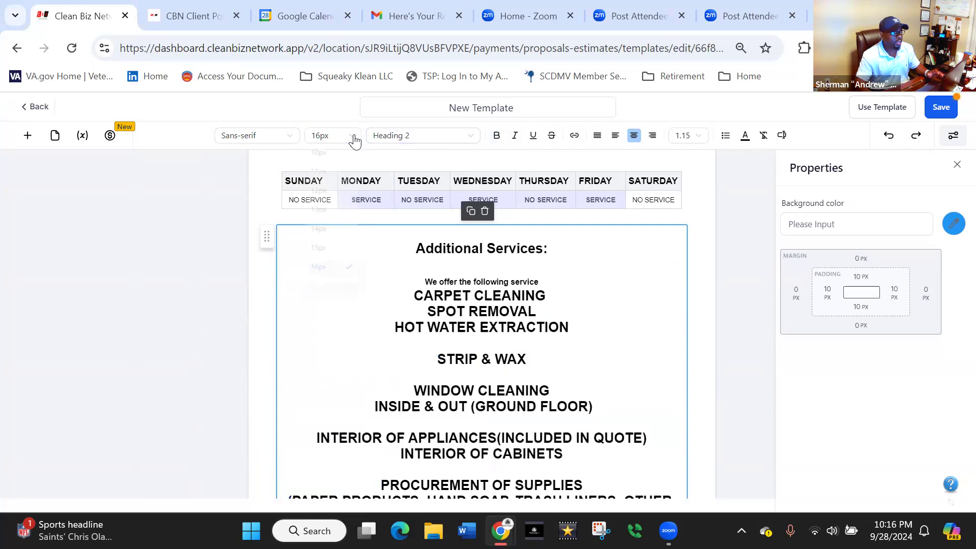
{"action": "left_click", "coordinate": [326, 239]}
{"action": "left_click", "coordinate": [399, 342]}
{"action": "scroll", "coordinate": [401, 344], "scroll_direction": "down", "scroll_amount": 5}
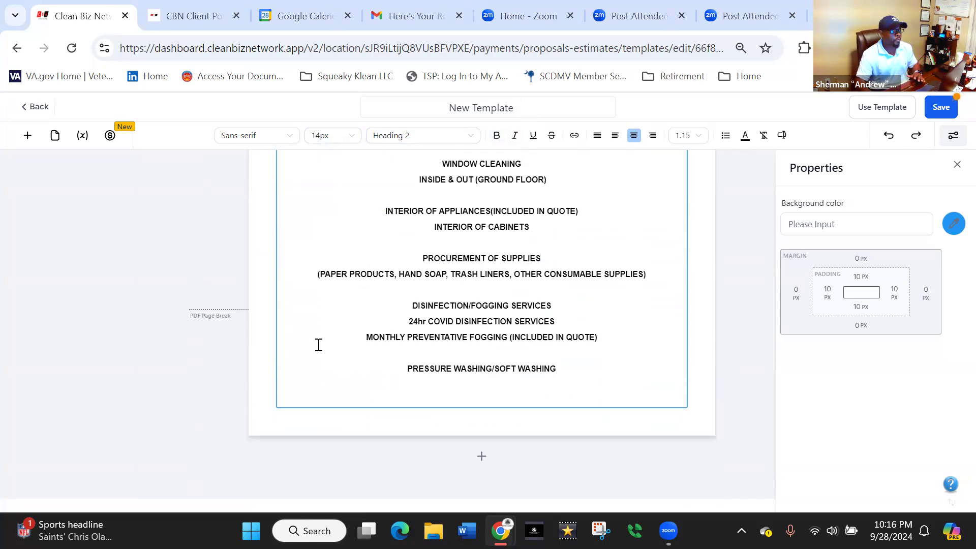
Step: Add a new blank page after the page with the additional services list
{"action": "left_click", "coordinate": [480, 456]}
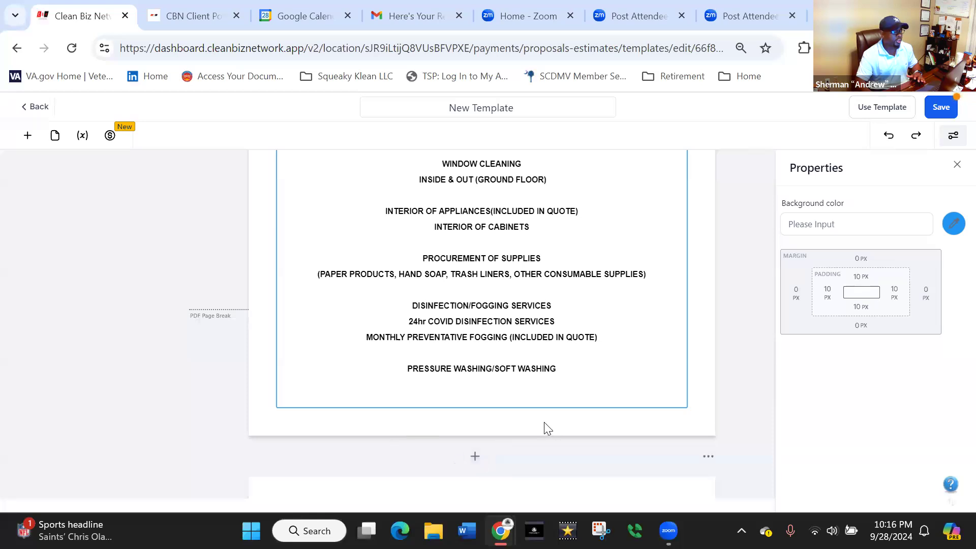
{"action": "scroll", "coordinate": [544, 422], "scroll_direction": "down", "scroll_amount": 3}
{"action": "scroll", "coordinate": [637, 413], "scroll_direction": "up", "scroll_amount": 1}
{"action": "scroll", "coordinate": [576, 392], "scroll_direction": "down", "scroll_amount": 1}
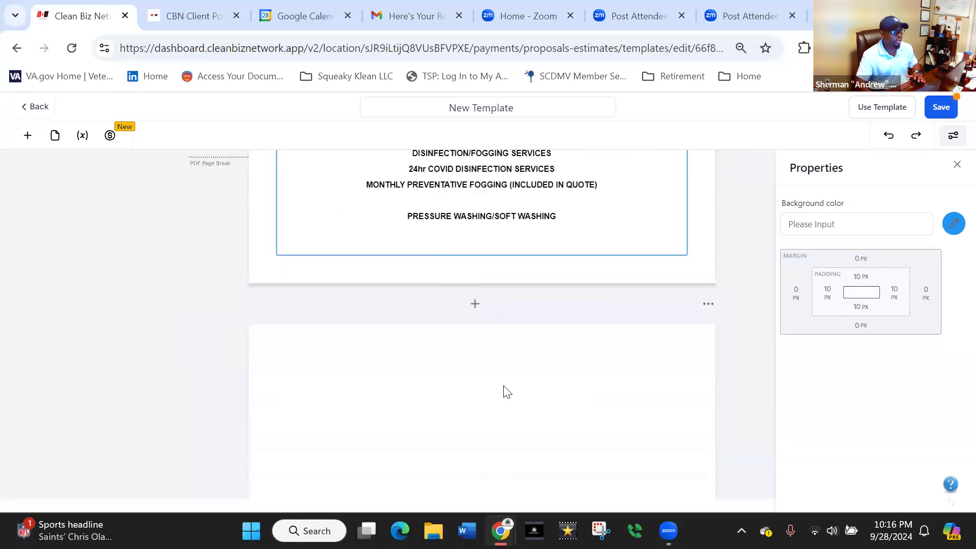
Step: Insert a text block on the new page and replace its placeholder text with the copied Terms of Service agreement
{"action": "left_click", "coordinate": [28, 137]}
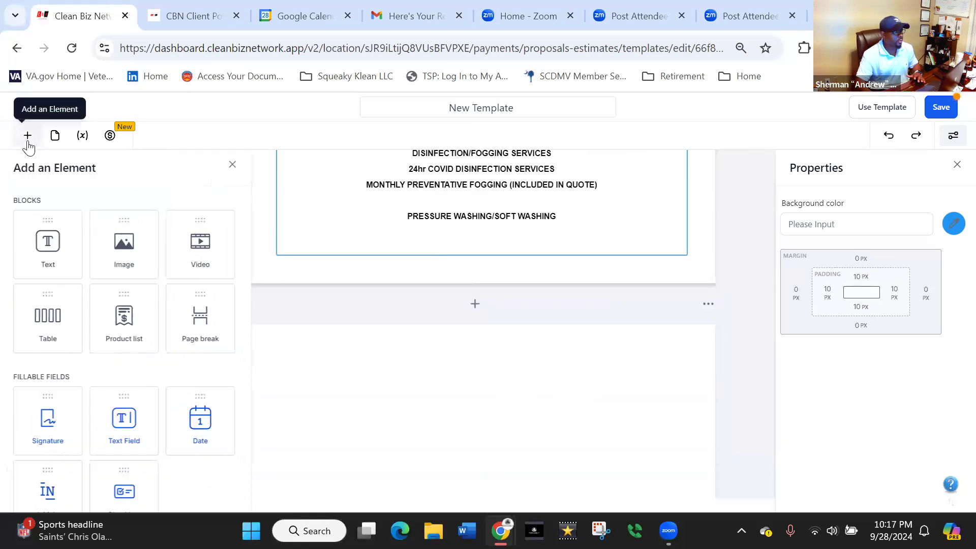
{"action": "left_click_drag", "start_coordinate": [48, 240], "coordinate": [305, 383]}
{"action": "left_click_drag", "start_coordinate": [411, 404], "coordinate": [281, 381]}
{"action": "key", "text": "BackSpace"}
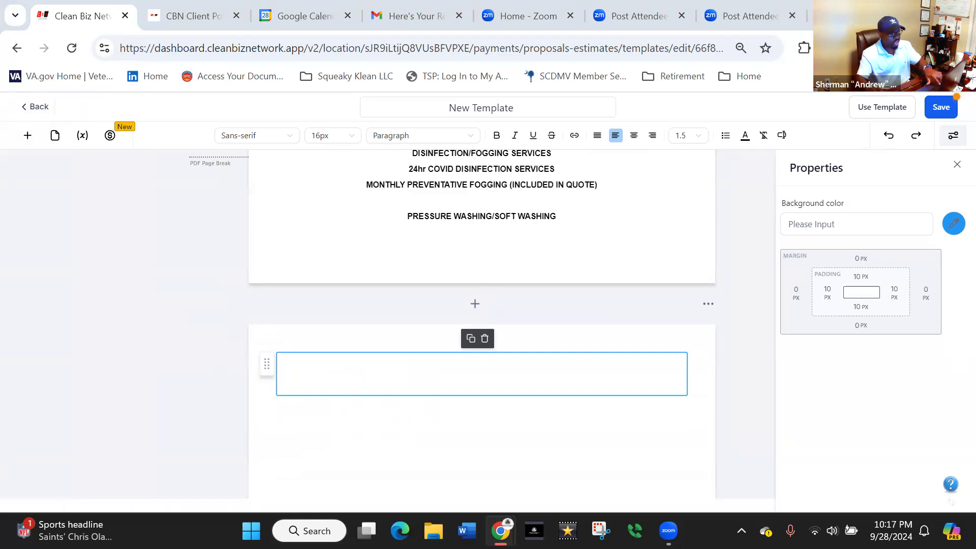
{"action": "left_click", "coordinate": [290, 373]}
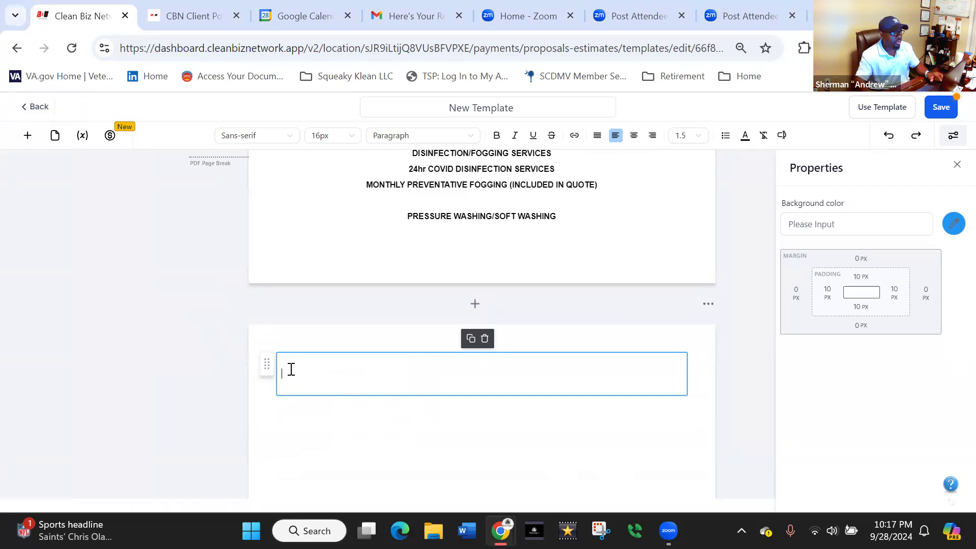
{"action": "key", "text": "ctrl+v"}
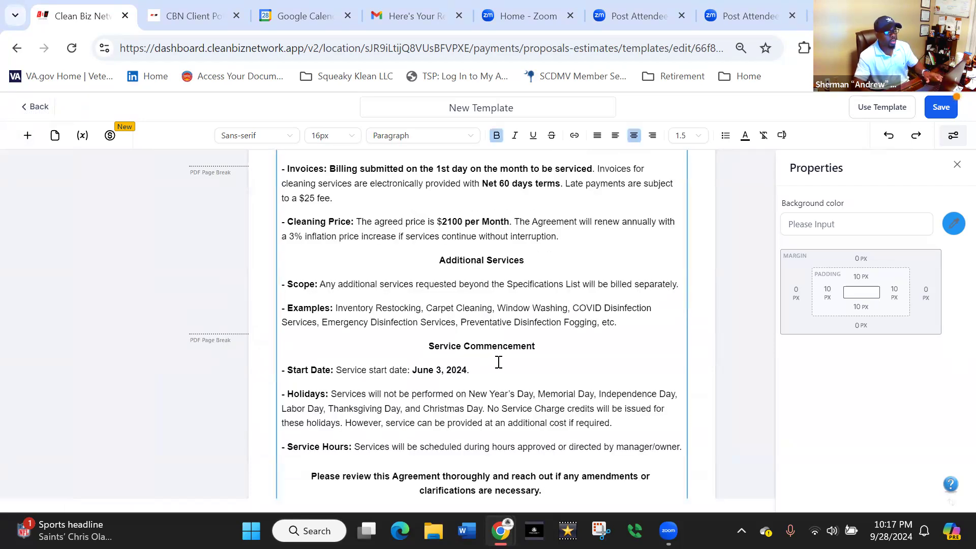
Step: Center-align the opening agreement paragraph under the TERMS OF SERVICE heading
{"action": "scroll", "coordinate": [498, 352], "scroll_direction": "up", "scroll_amount": 5}
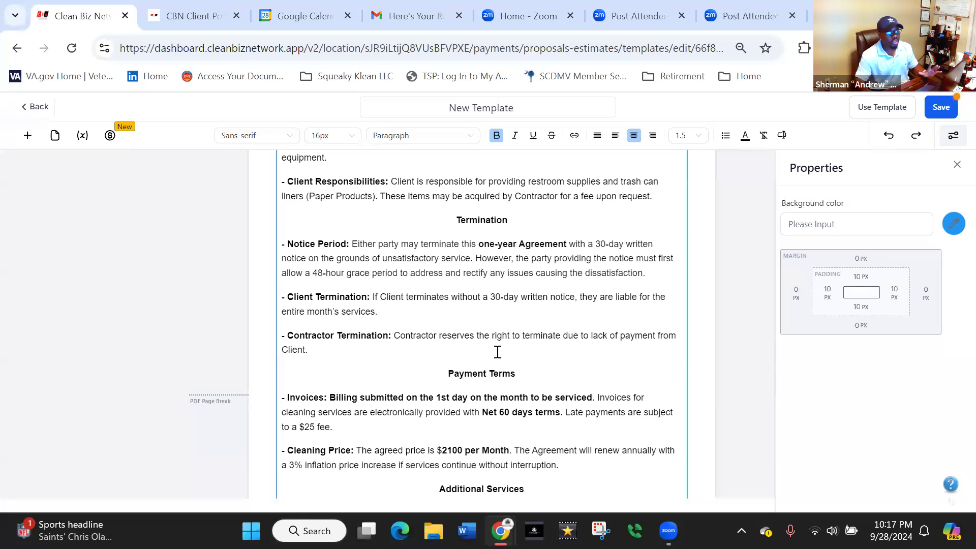
{"action": "scroll", "coordinate": [498, 352], "scroll_direction": "up", "scroll_amount": 5}
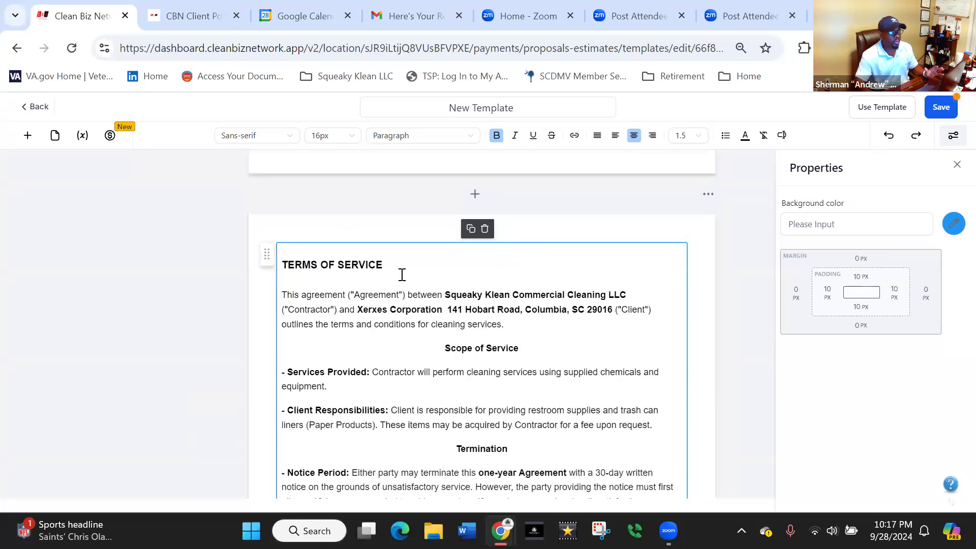
{"action": "left_click", "coordinate": [387, 264]}
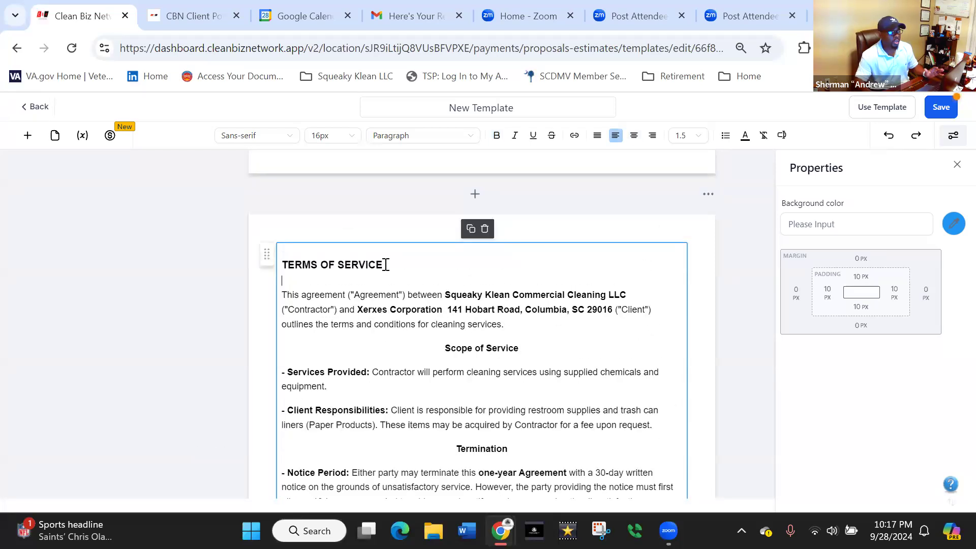
{"action": "left_click", "coordinate": [634, 136]}
Step: Add a new blank page after the end of the Terms of Service page
{"action": "scroll", "coordinate": [518, 374], "scroll_direction": "down", "scroll_amount": 5}
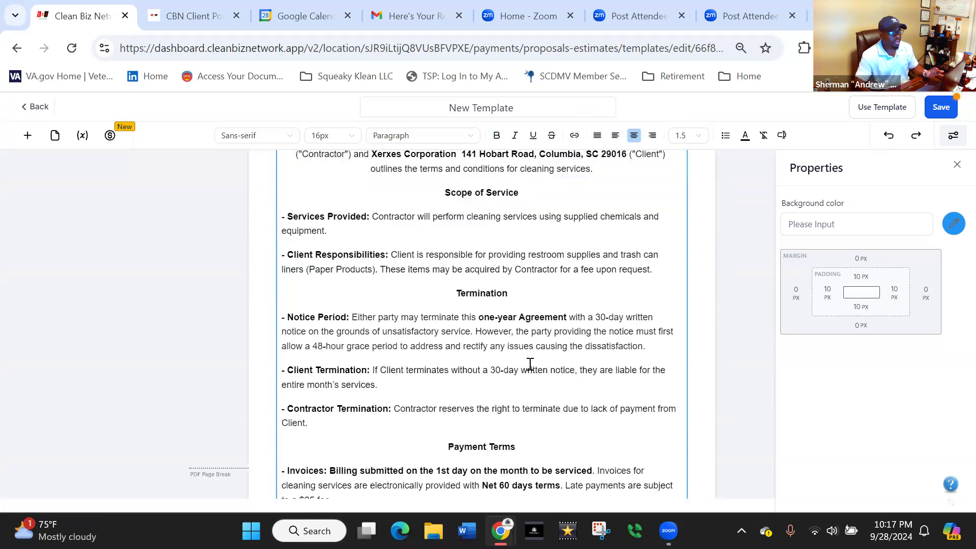
{"action": "scroll", "coordinate": [538, 366], "scroll_direction": "down", "scroll_amount": 5}
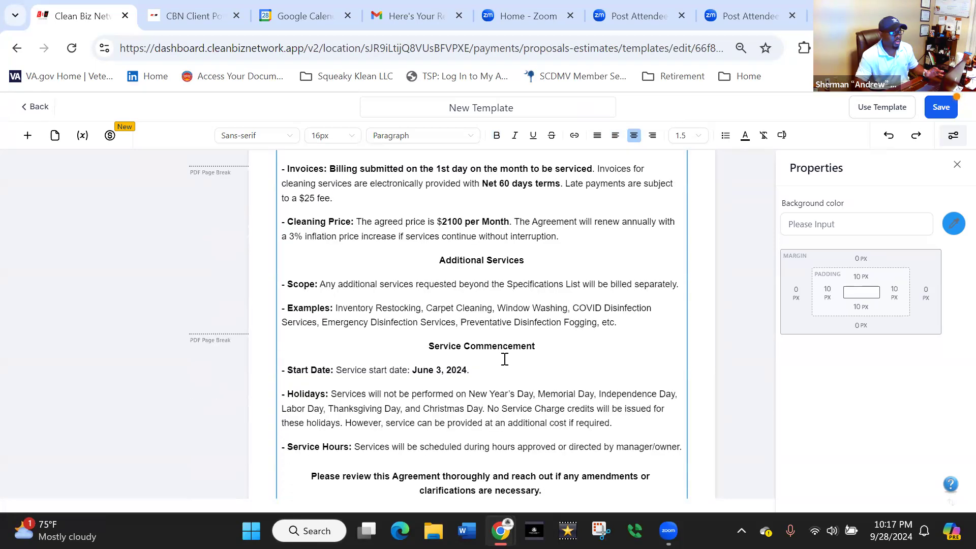
{"action": "scroll", "coordinate": [513, 385], "scroll_direction": "down", "scroll_amount": 5}
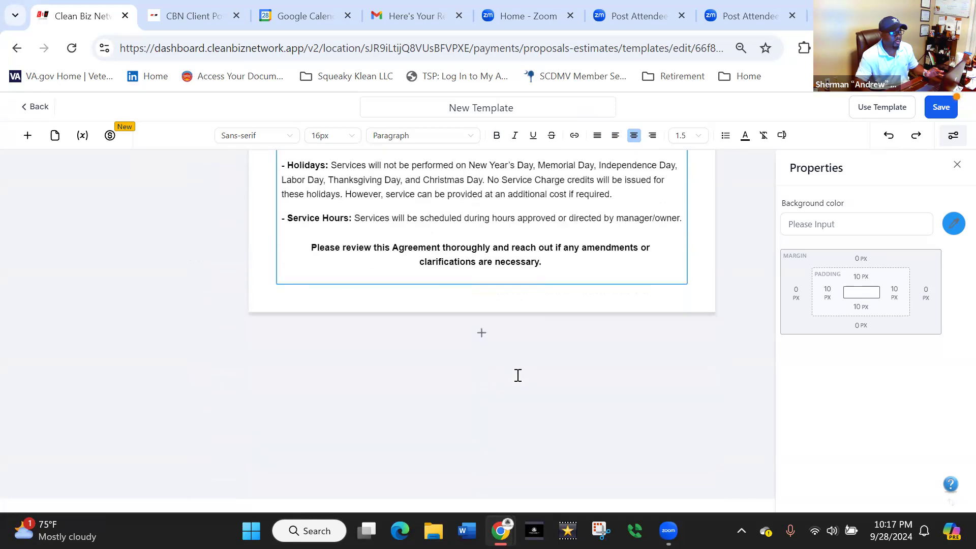
{"action": "left_click", "coordinate": [28, 135]}
{"action": "left_click_drag", "start_coordinate": [49, 256], "coordinate": [437, 356]}
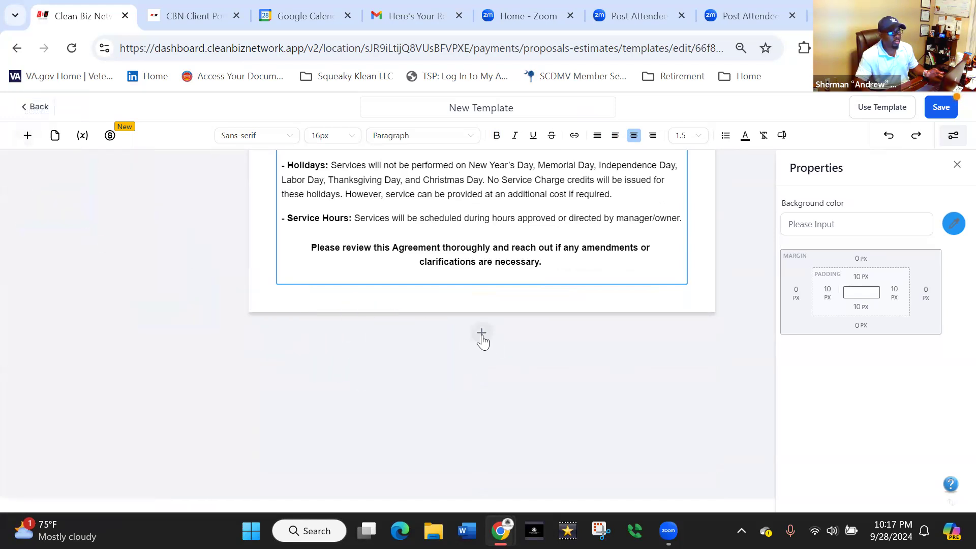
{"action": "left_click", "coordinate": [481, 335]}
Step: Insert a text block on the new page and make its heading a centered SIGNATURE PAGE
{"action": "left_click", "coordinate": [28, 135]}
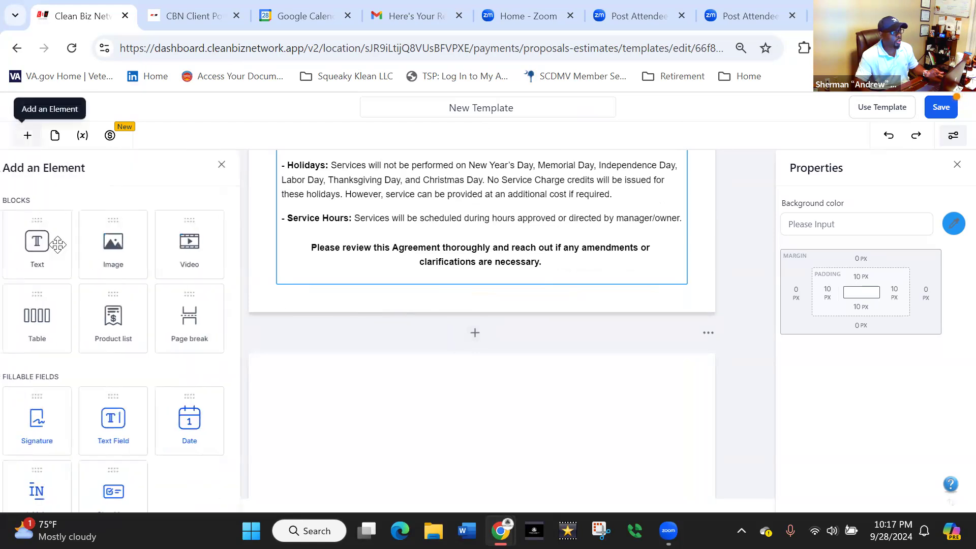
{"action": "left_click_drag", "start_coordinate": [45, 245], "coordinate": [284, 396]}
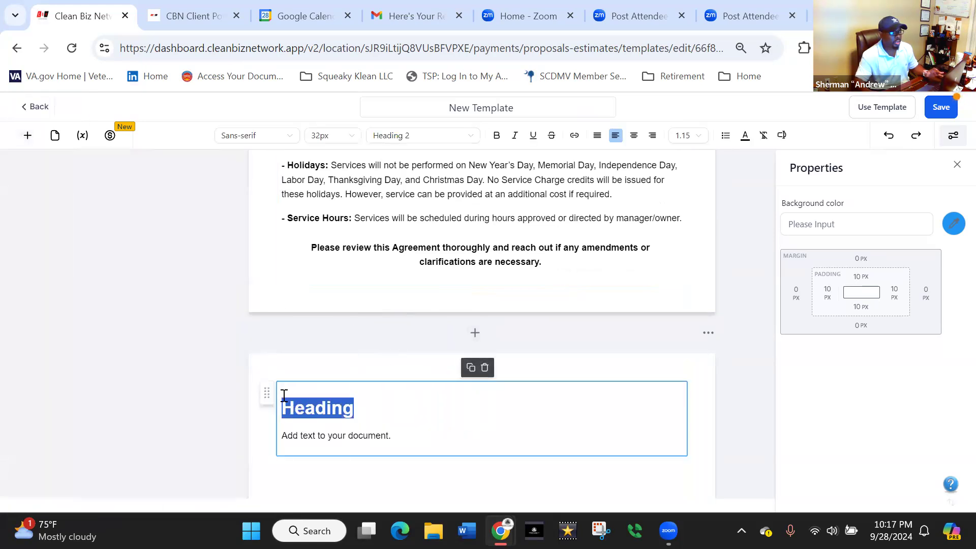
{"action": "type", "text": "SIGNATURE PAGE"}
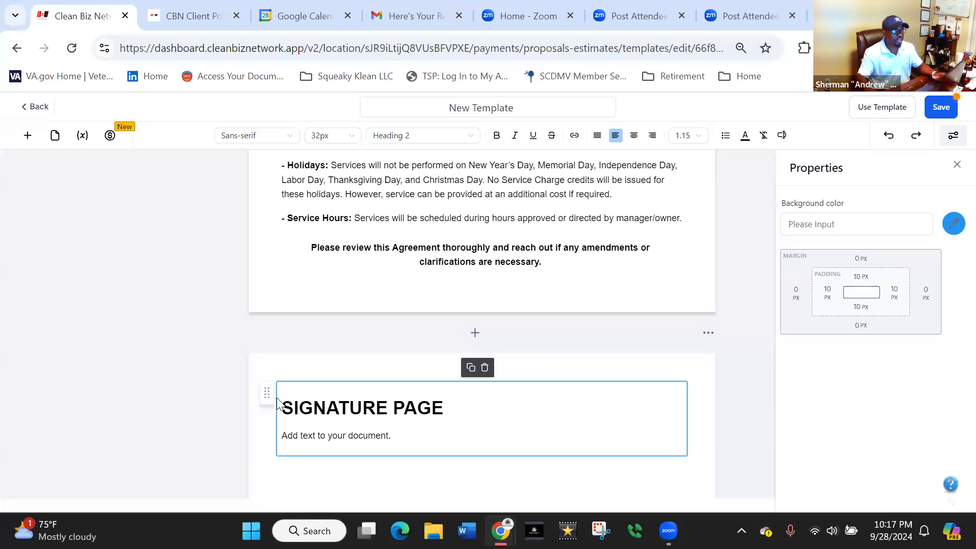
{"action": "left_click", "coordinate": [634, 135]}
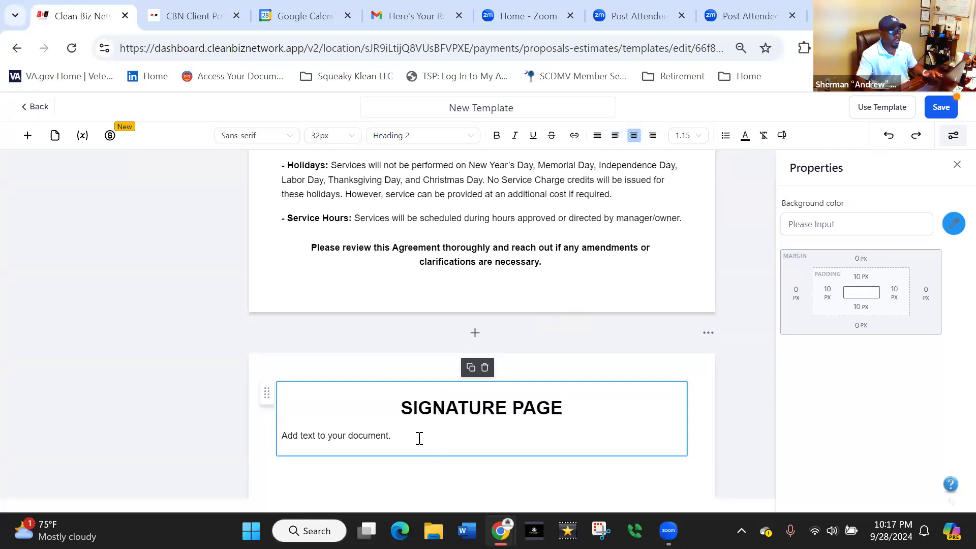
Step: Remove the placeholder line under the SIGNATURE PAGE heading and give the block the yellow background #FFEB3B
{"action": "left_click_drag", "start_coordinate": [419, 438], "coordinate": [200, 420]}
{"action": "key", "text": "BackSpace"}
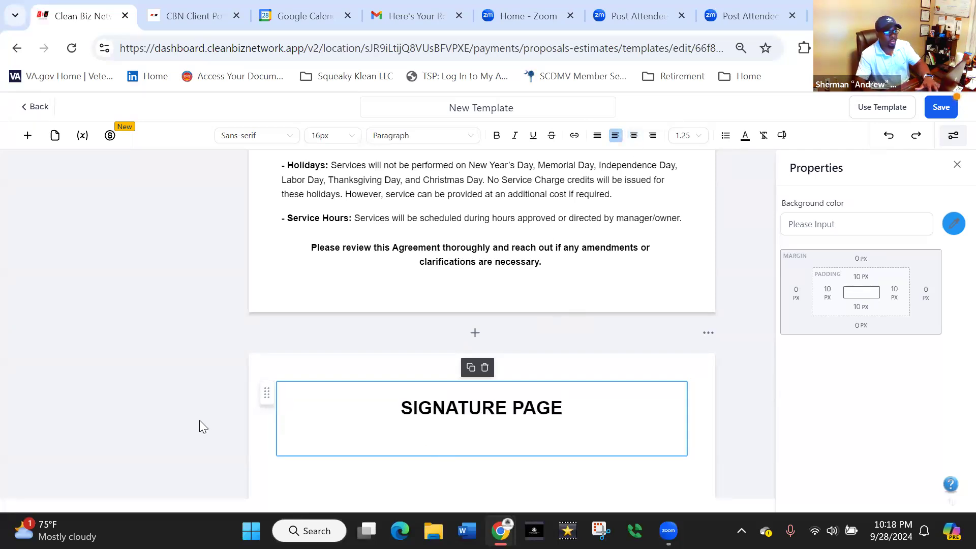
{"action": "key", "text": "BackSpace"}
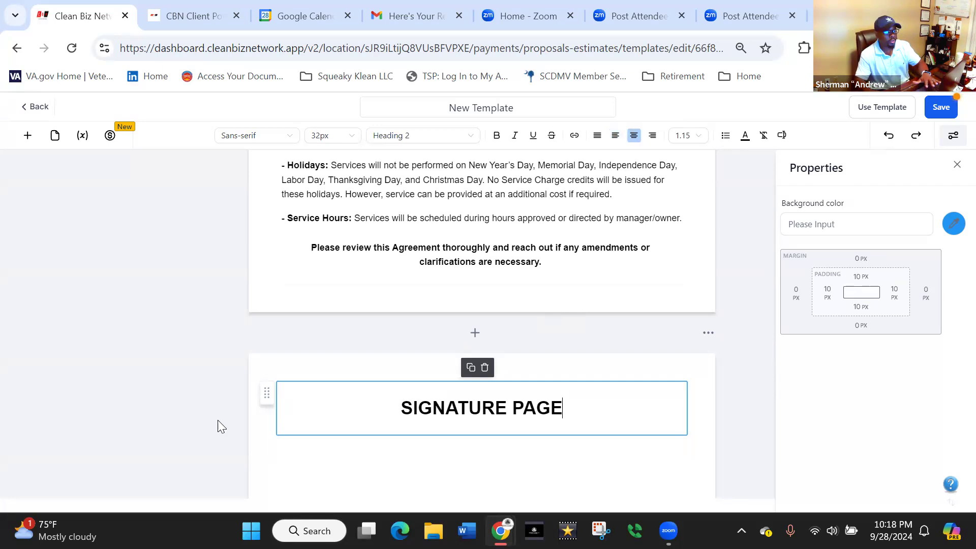
{"action": "left_click", "coordinate": [955, 222]}
{"action": "left_click", "coordinate": [913, 277]}
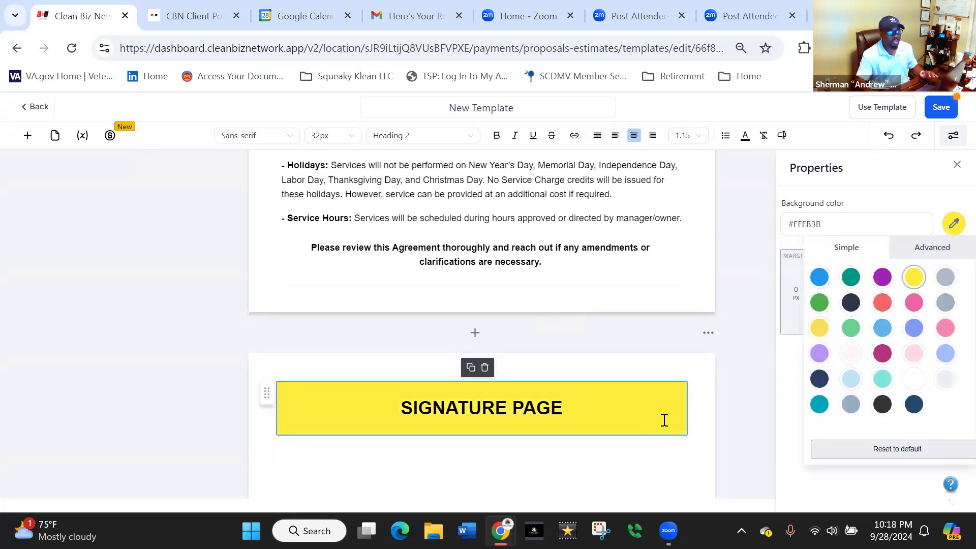
Step: Place a signature field for the Contact below the SIGNATURE PAGE banner and enlarge it to the banner's full width
{"action": "scroll", "coordinate": [487, 475], "scroll_direction": "down", "scroll_amount": 3}
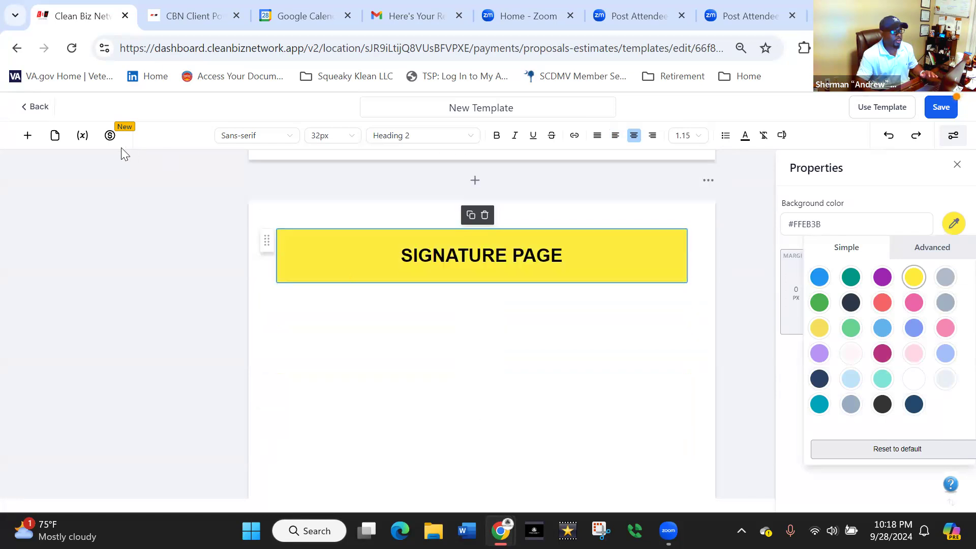
{"action": "left_click", "coordinate": [26, 136]}
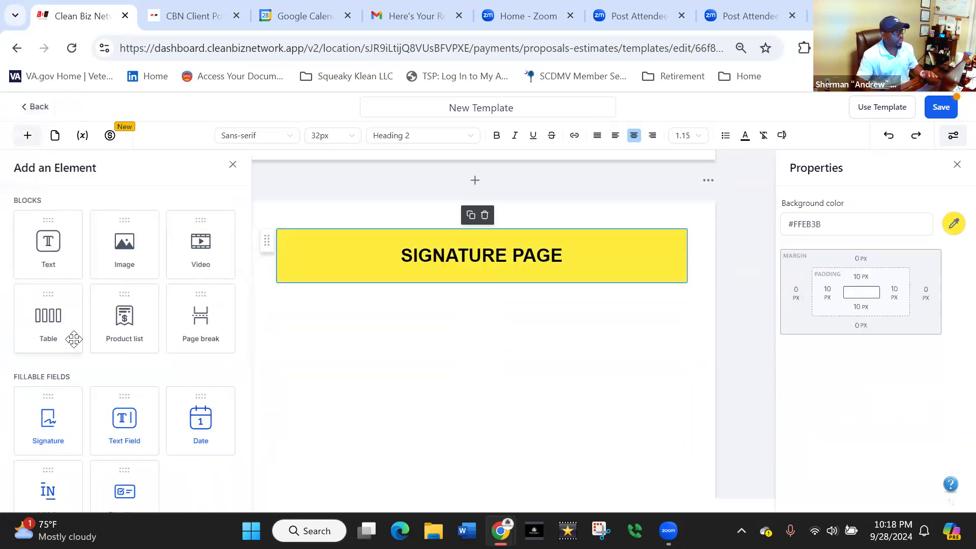
{"action": "mouse_move", "coordinate": [57, 423]}
{"action": "left_mouse_down"}
{"action": "mouse_move", "coordinate": [153, 358]}
{"action": "mouse_move", "coordinate": [325, 342]}
{"action": "mouse_move", "coordinate": [323, 334]}
{"action": "left_mouse_up"}
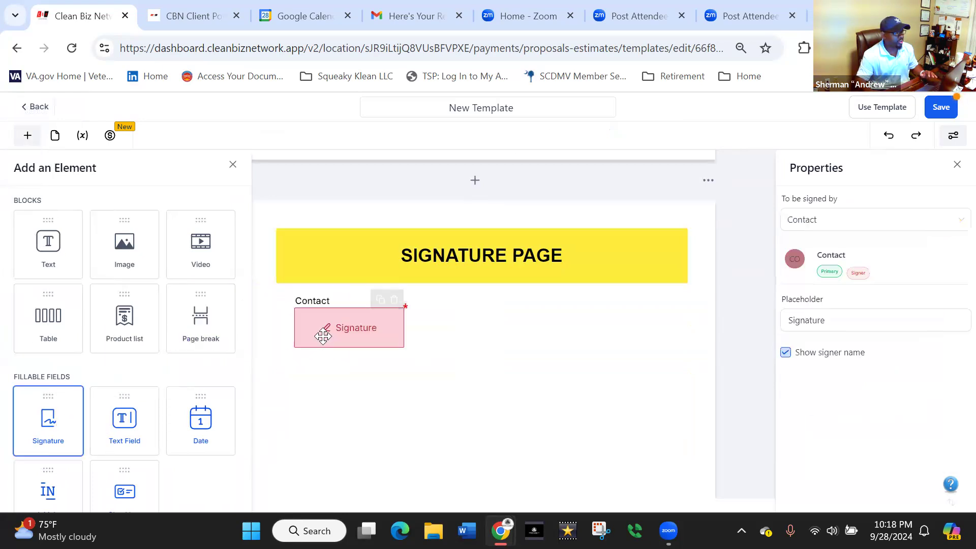
{"action": "left_click_drag", "start_coordinate": [404, 348], "coordinate": [686, 377]}
{"action": "left_click_drag", "start_coordinate": [312, 343], "coordinate": [293, 346]}
{"action": "left_click_drag", "start_coordinate": [669, 381], "coordinate": [688, 376]}
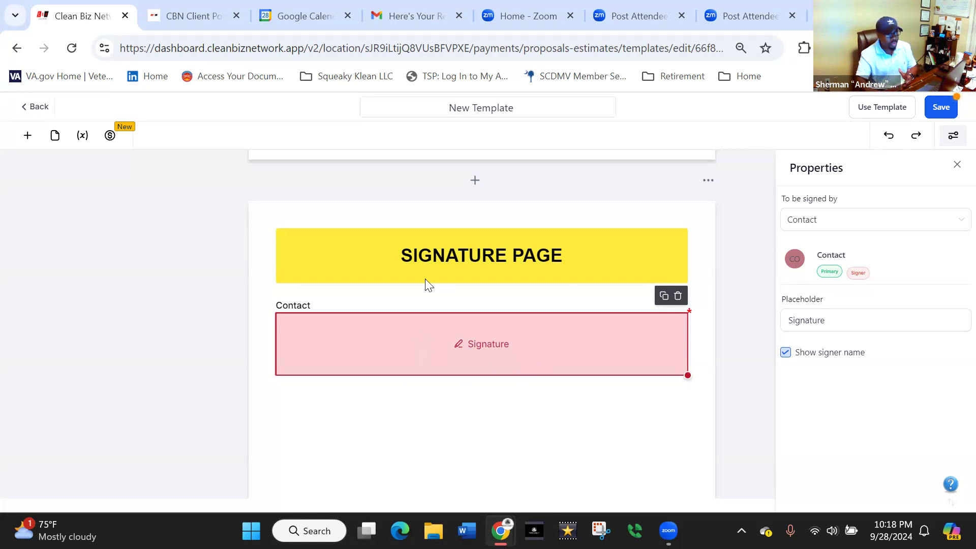
Step: Rename the template as ABC COMPANY PRPOSAL
{"action": "scroll", "coordinate": [566, 366], "scroll_direction": "up", "scroll_amount": 10}
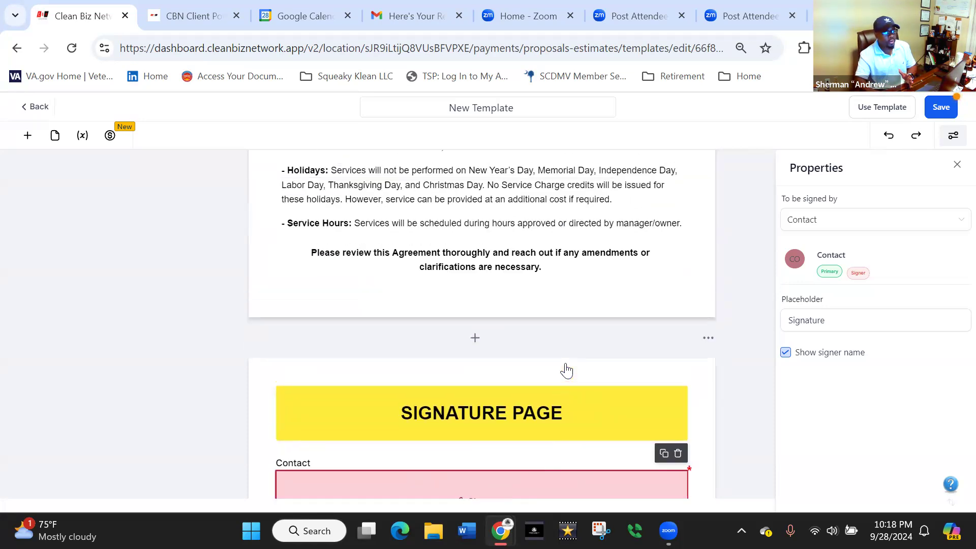
{"action": "scroll", "coordinate": [566, 371], "scroll_direction": "up", "scroll_amount": 15}
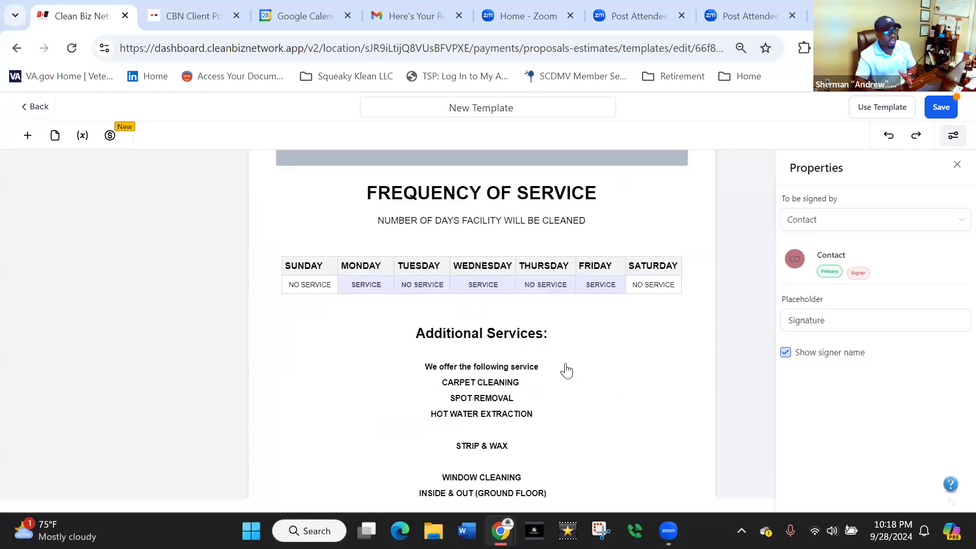
{"action": "scroll", "coordinate": [566, 371], "scroll_direction": "up", "scroll_amount": 15}
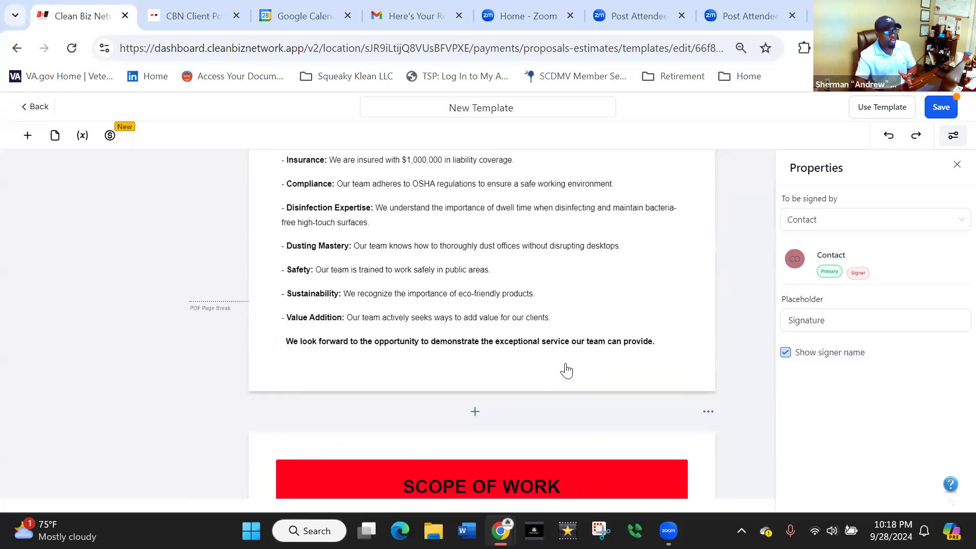
{"action": "left_click_drag", "start_coordinate": [523, 113], "coordinate": [436, 109]}
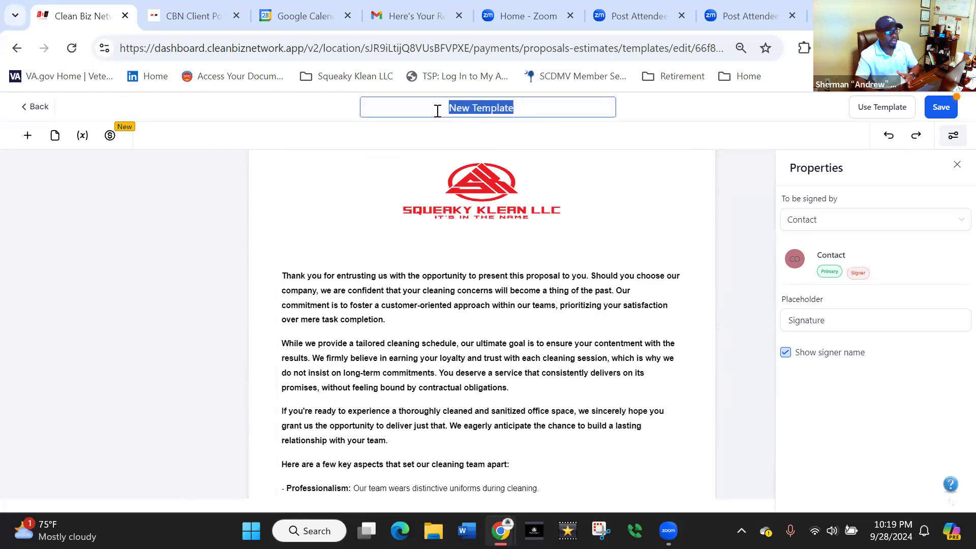
{"action": "type", "text": "ABC"}
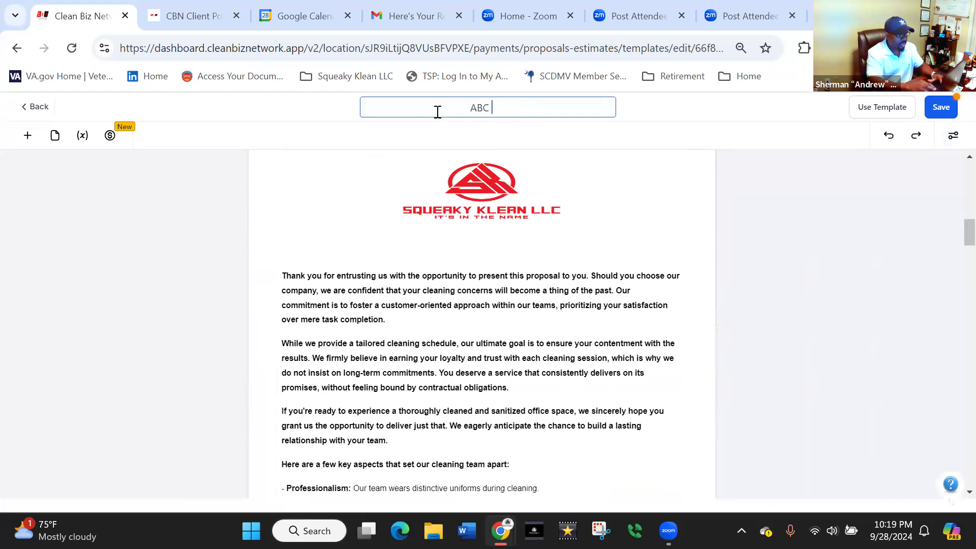
{"action": "type", "text": " COMANY"}
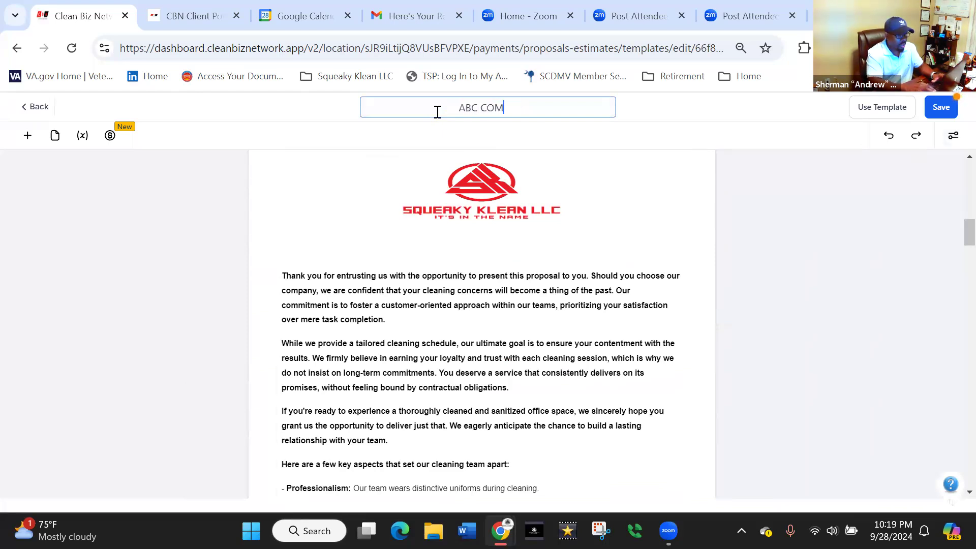
{"action": "key", "text": "BackSpace"}
{"action": "key", "text": "BackSpace"}
{"action": "key", "text": "BackSpace"}
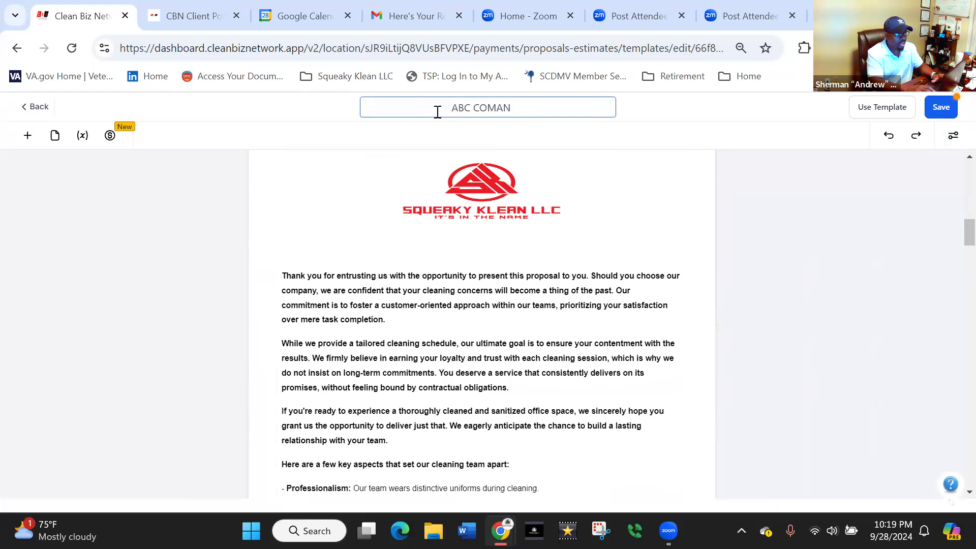
{"action": "type", "text": "PANY "}
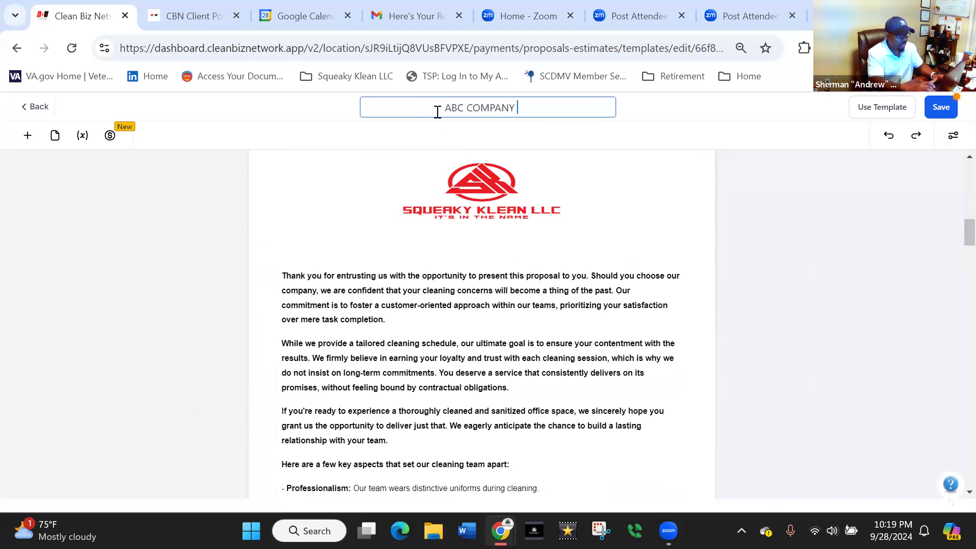
{"action": "type", "text": "PRPOSAL"}
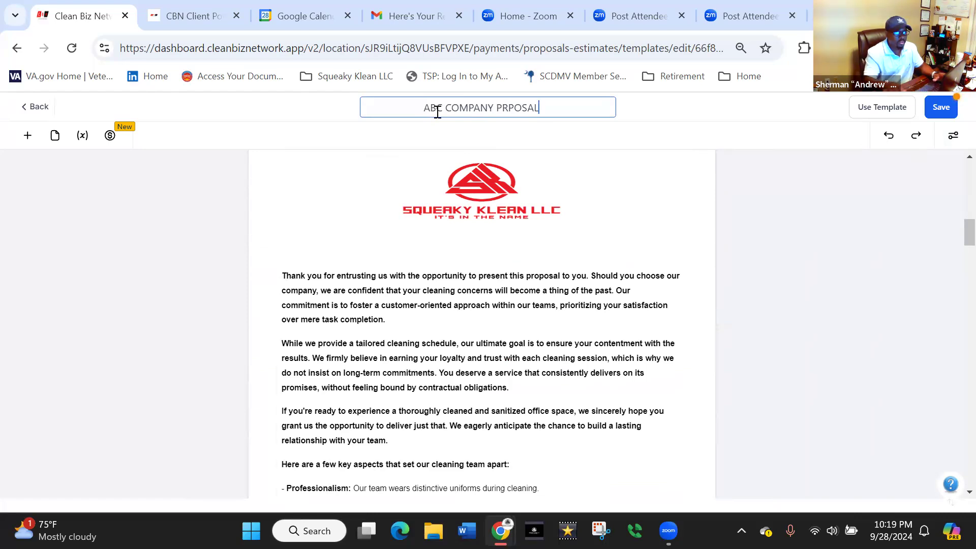
Step: Save the template and create a proposal from it
{"action": "left_click", "coordinate": [944, 110]}
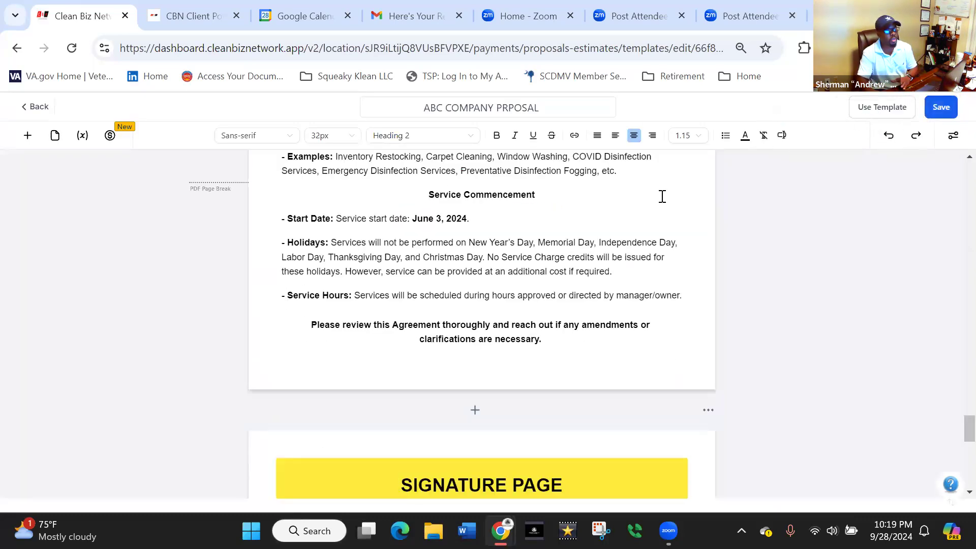
{"action": "left_click", "coordinate": [879, 109]}
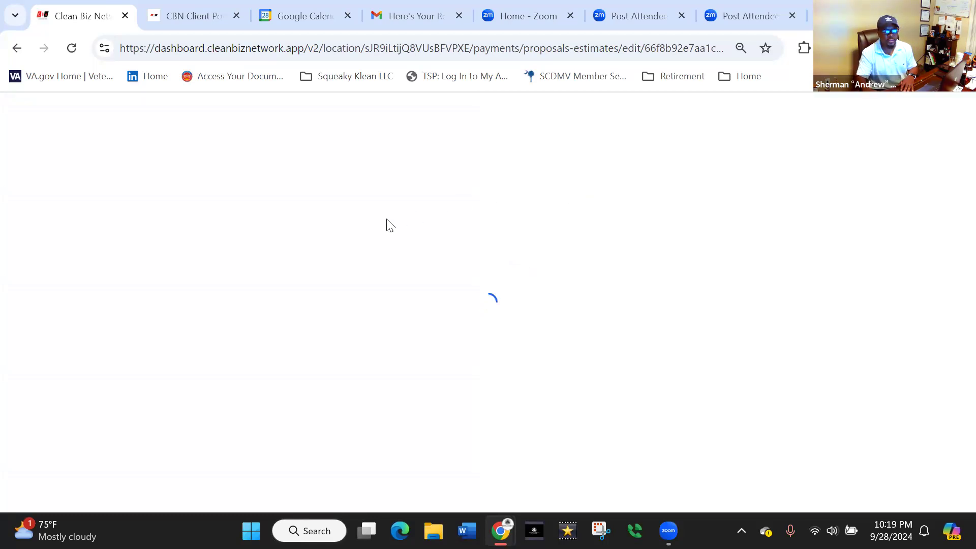
Step: Find the recipient by first name, assign that contact as the proposal's primary client, and check the signature field on the SIGNATURE PAGE
{"action": "scroll", "coordinate": [402, 254], "scroll_direction": "up", "scroll_amount": 3}
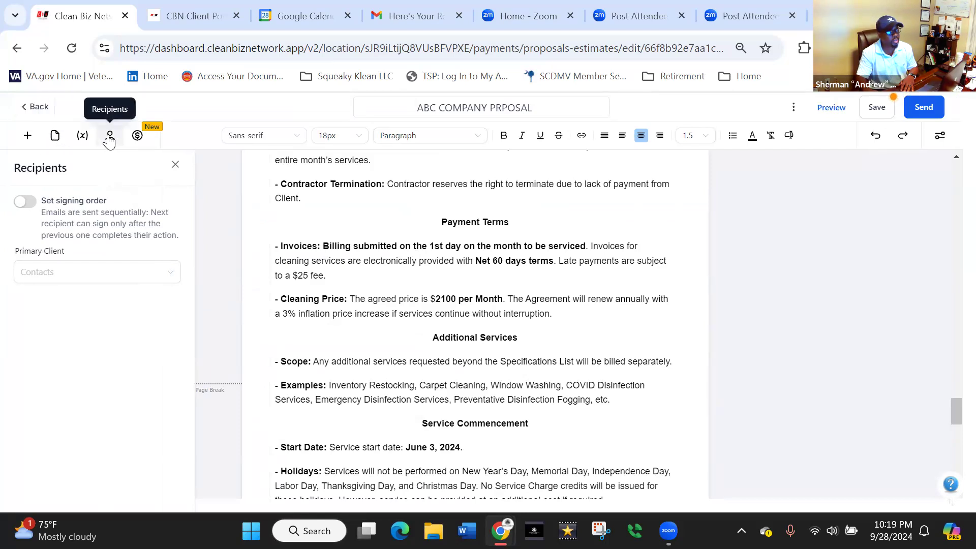
{"action": "left_click_drag", "start_coordinate": [952, 413], "coordinate": [950, 185]}
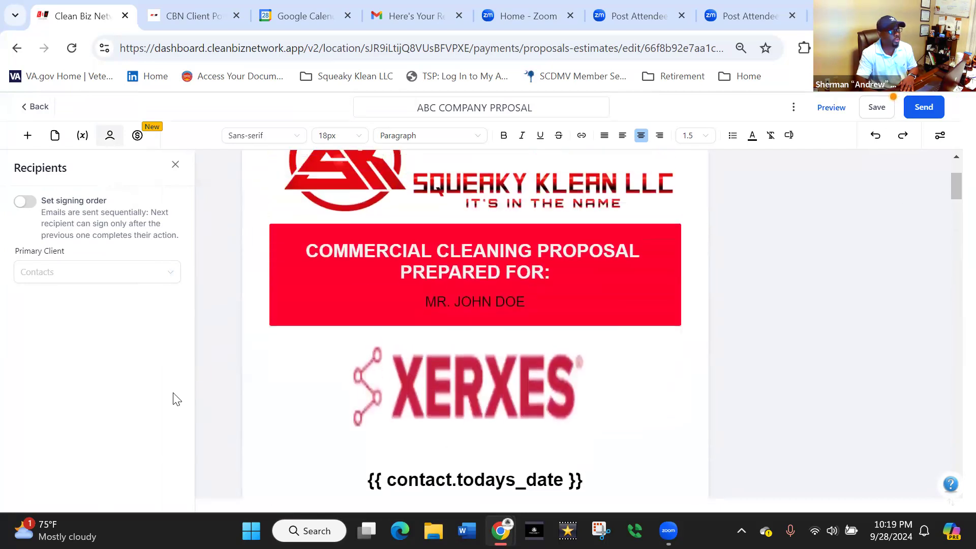
{"action": "left_click", "coordinate": [52, 277]}
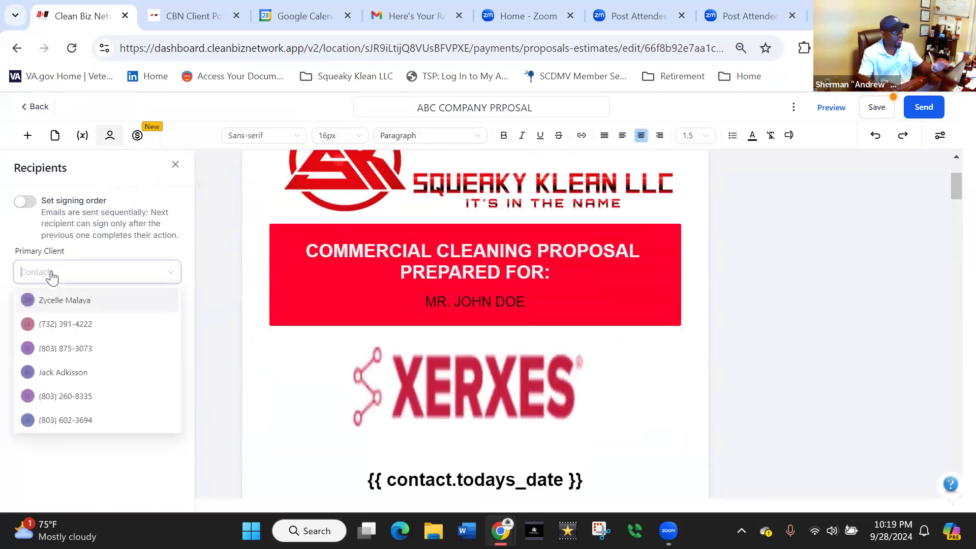
{"action": "type", "text": "SHER"}
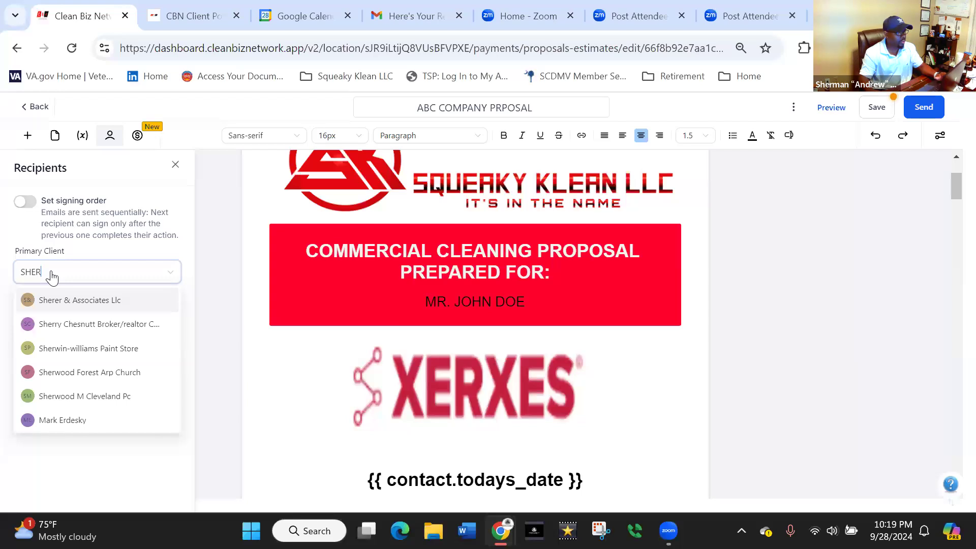
{"action": "type", "text": "MAN"}
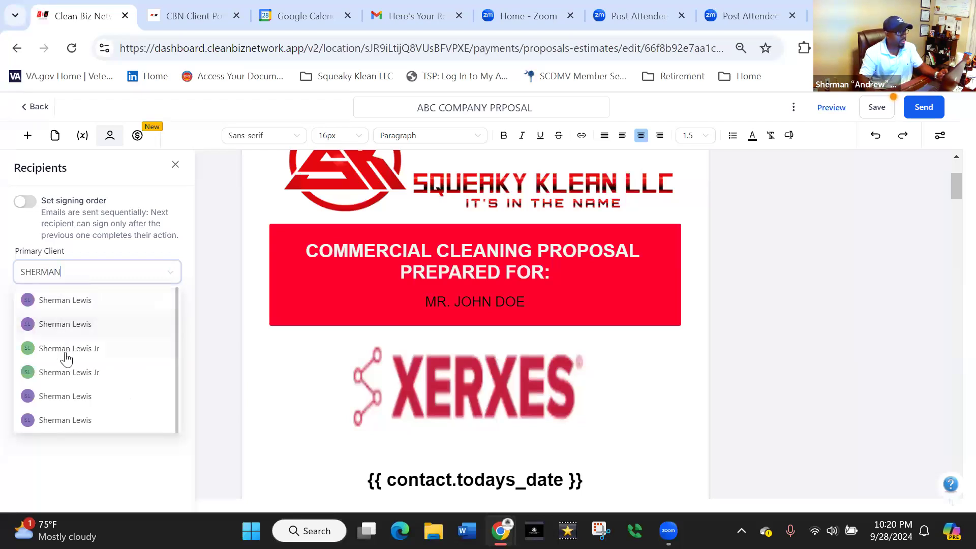
{"action": "left_click", "coordinate": [67, 358]}
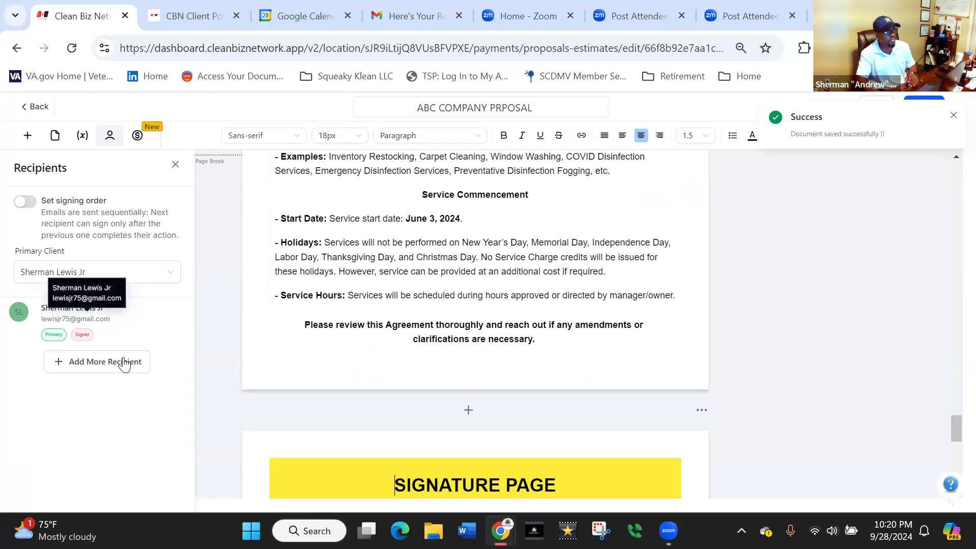
{"action": "left_click_drag", "start_coordinate": [952, 425], "coordinate": [952, 439]}
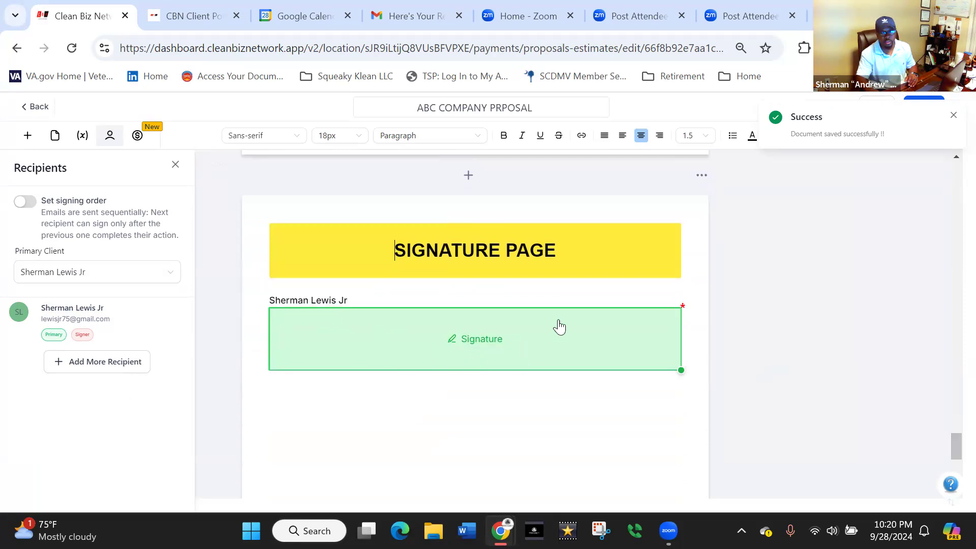
Step: Preview the proposal and review it from the cover page through payment terms, additional services and service commencement to the signature page
{"action": "left_click_drag", "start_coordinate": [952, 442], "coordinate": [952, 168]}
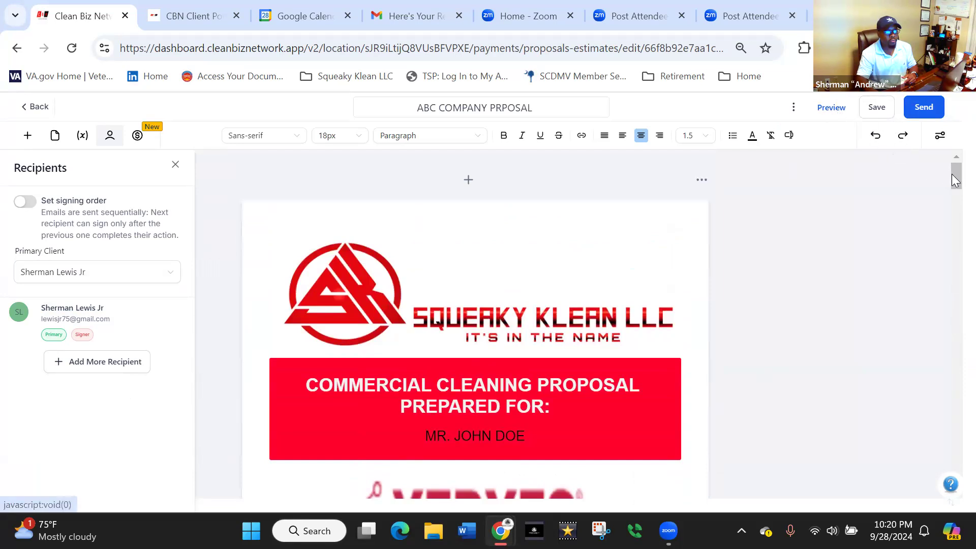
{"action": "scroll", "coordinate": [954, 178], "scroll_direction": "down", "scroll_amount": 2}
{"action": "left_click", "coordinate": [831, 107]}
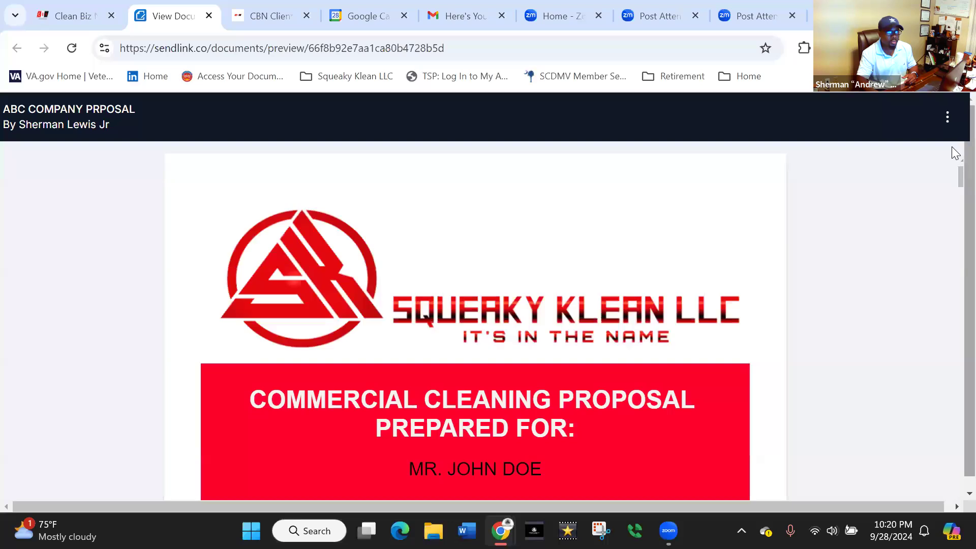
{"action": "mouse_move", "coordinate": [955, 179]}
{"action": "left_mouse_down"}
{"action": "mouse_move", "coordinate": [955, 224]}
{"action": "mouse_move", "coordinate": [955, 194]}
{"action": "left_mouse_up"}
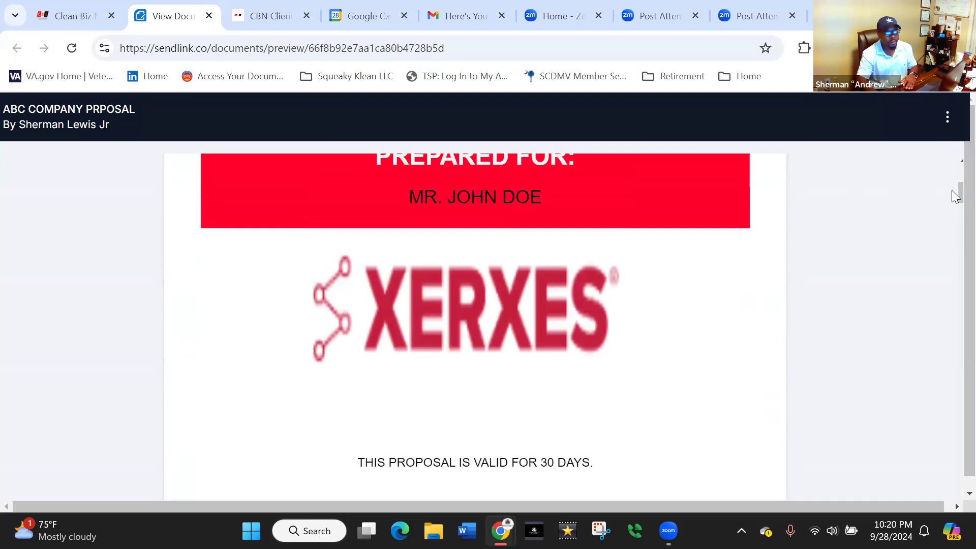
{"action": "left_click_drag", "start_coordinate": [954, 197], "coordinate": [952, 406]}
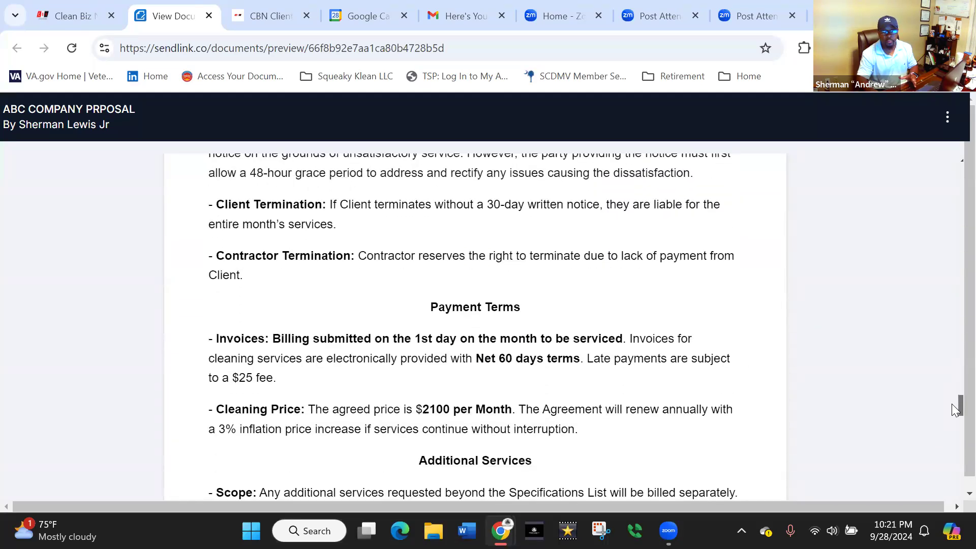
{"action": "left_click_drag", "start_coordinate": [952, 407], "coordinate": [953, 418]}
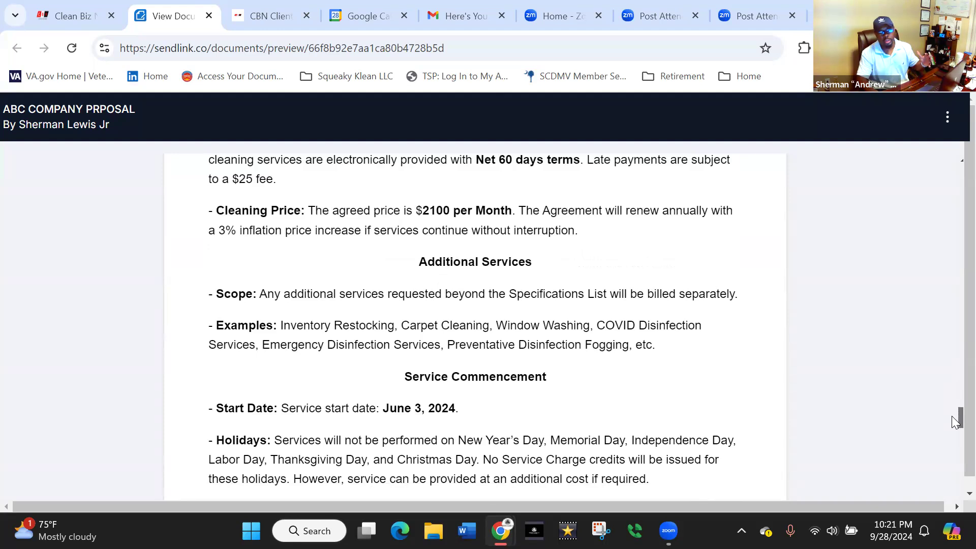
{"action": "scroll", "coordinate": [954, 420], "scroll_direction": "up", "scroll_amount": 1}
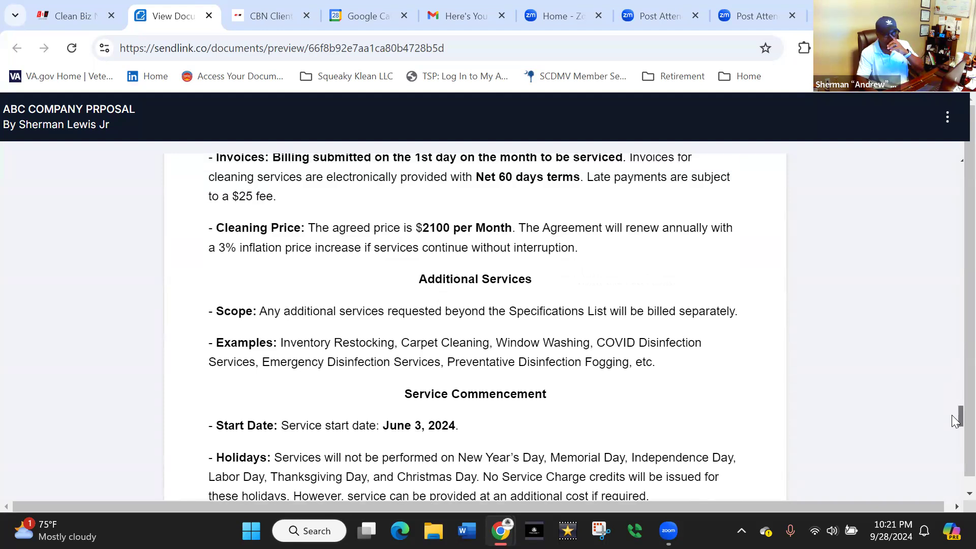
{"action": "scroll", "coordinate": [954, 420], "scroll_direction": "up", "scroll_amount": 1}
{"action": "left_click_drag", "start_coordinate": [953, 420], "coordinate": [954, 452]}
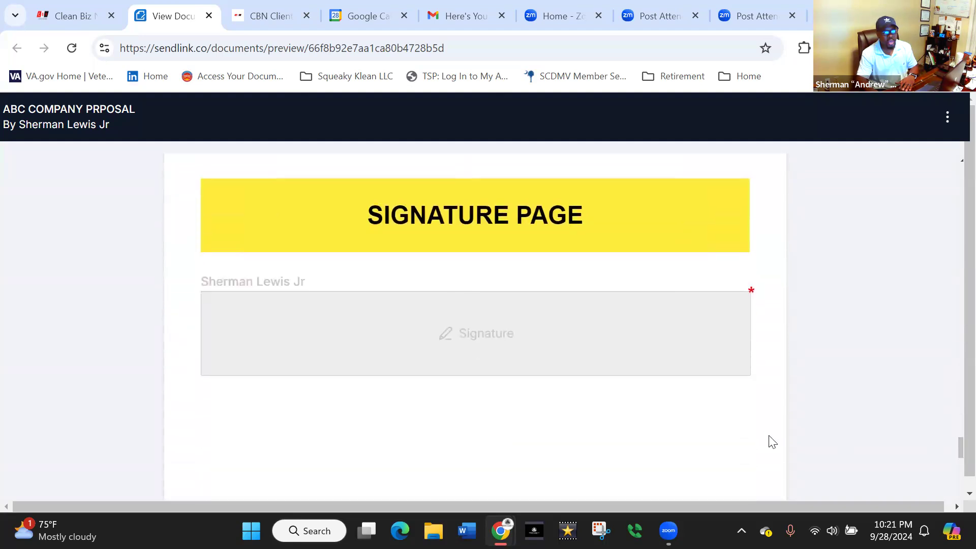